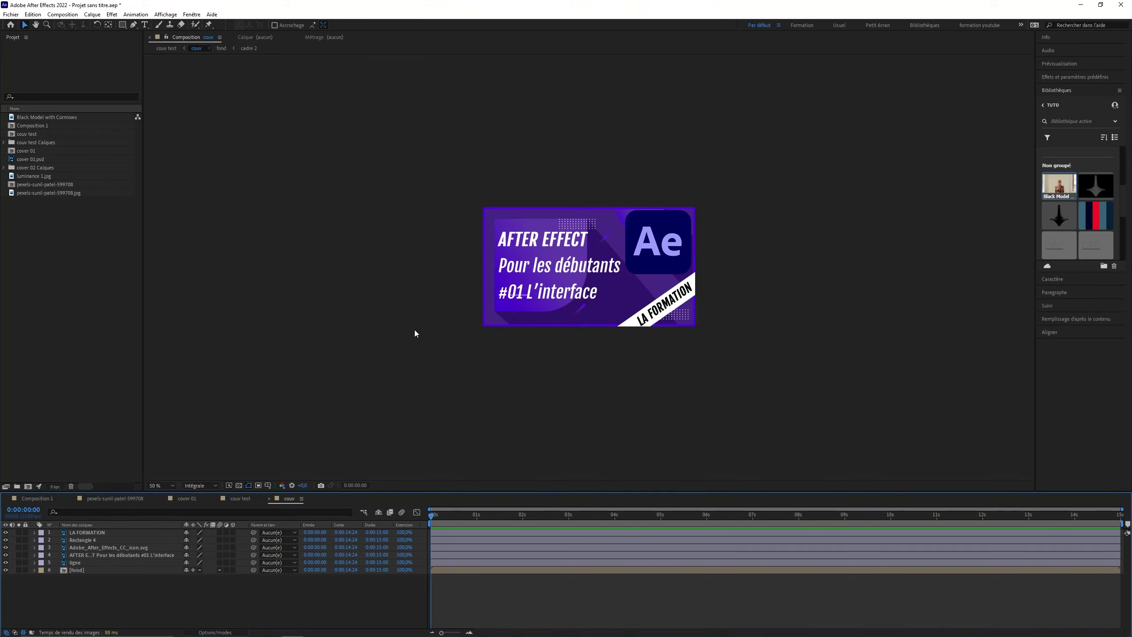
# Step: Zoom the couv composition to 100% and step through the AFTER EFFECT, LA FORMATION and Rectangle 4 layers
pyautogui.press('.')
pyautogui.click(95, 555)
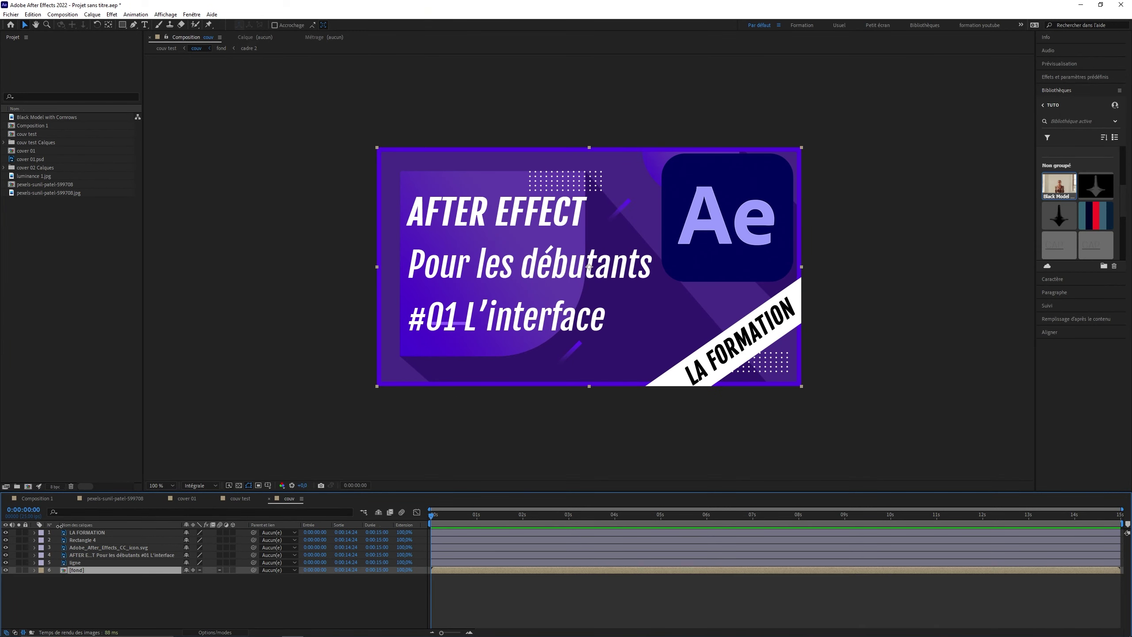
pyautogui.click(649, 315)
pyautogui.hotkey('ctrl', 'Down')
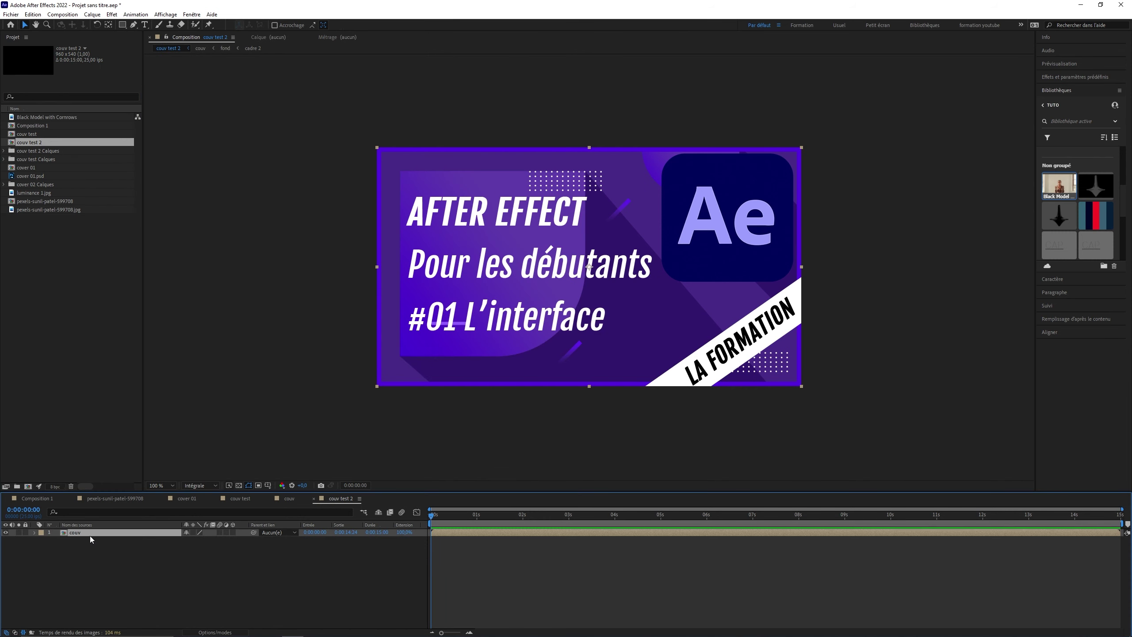
# Step: Import only the points layer of couv test.psd as footage
pyautogui.hotkey('ctrl', 'Down')
pyautogui.hotkey('ctrl', 'Down')
pyautogui.hotkey('ctrl', 'Down')
pyautogui.hotkey('ctrl', 'i')
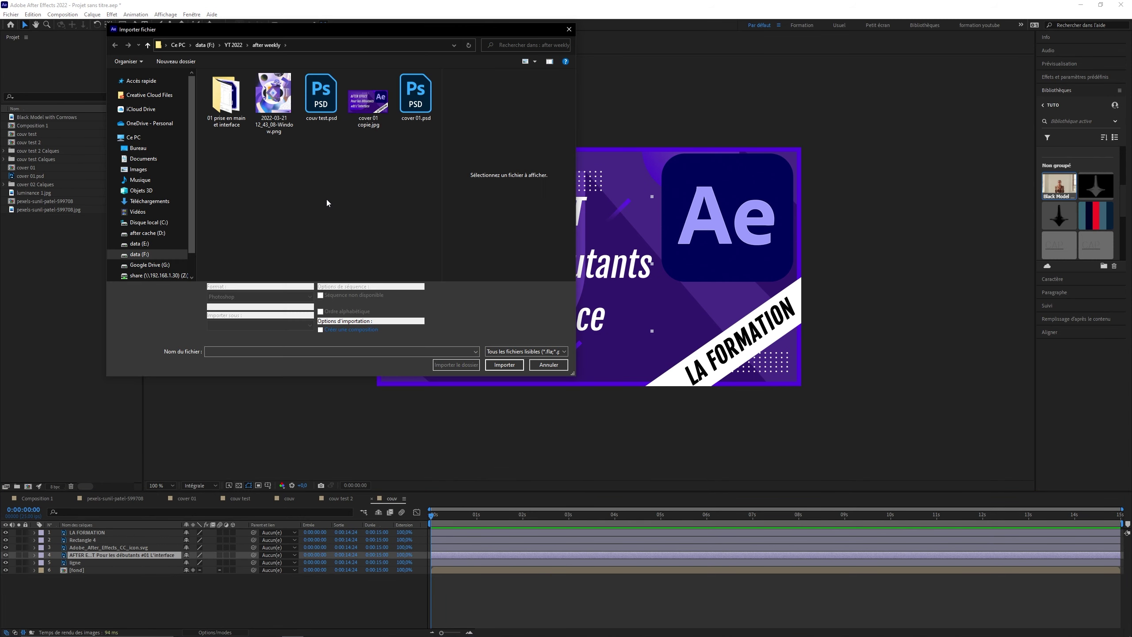
pyautogui.press('Return')
pyautogui.click(428, 179)
pyautogui.click(399, 187)
pyautogui.click(445, 210)
pyautogui.click(453, 319)
pyautogui.press('Return')
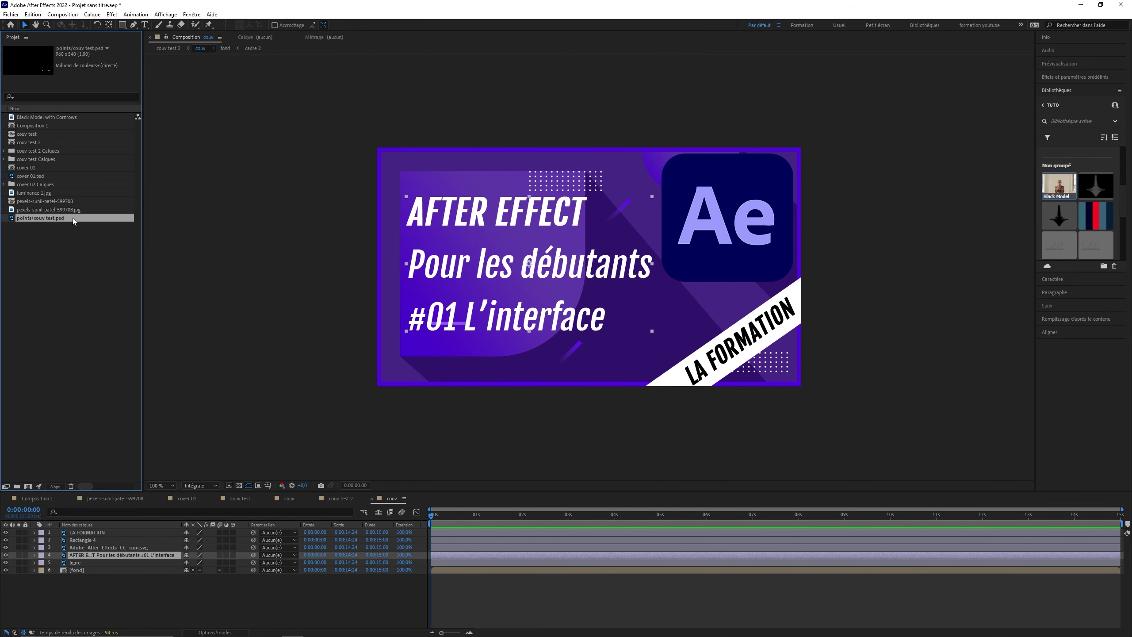
pyautogui.moveTo(73, 217); pyautogui.dragTo(6, 574)
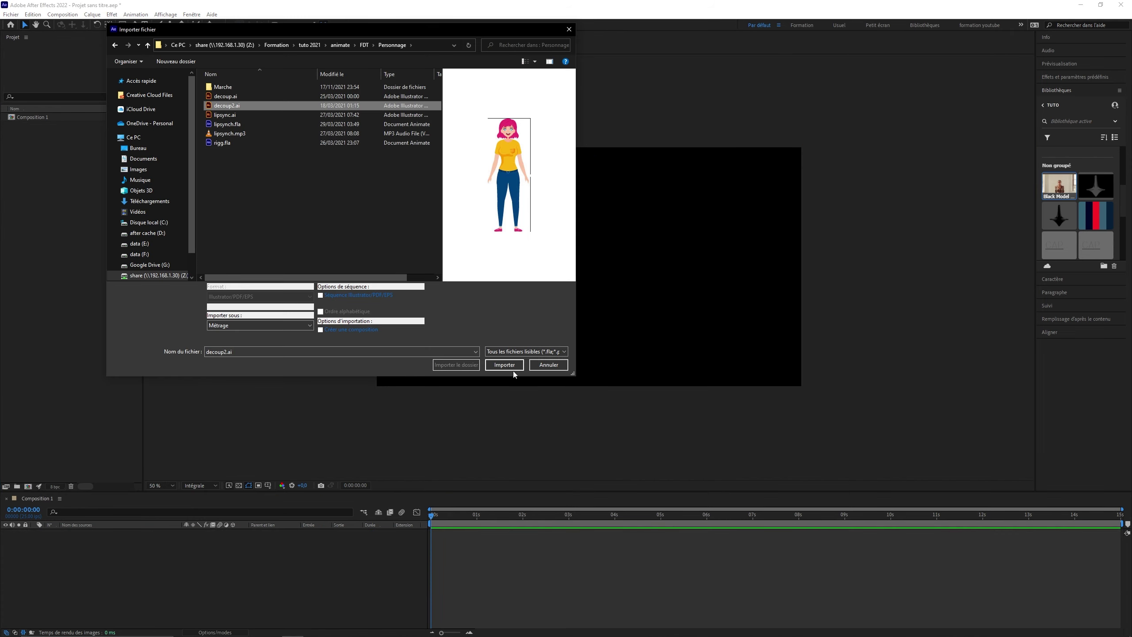
# Step: Finish the import and create Composition 1 (HDTV 1080 25, 1920×1080, 15 s) with a black background
pyautogui.click(508, 364)
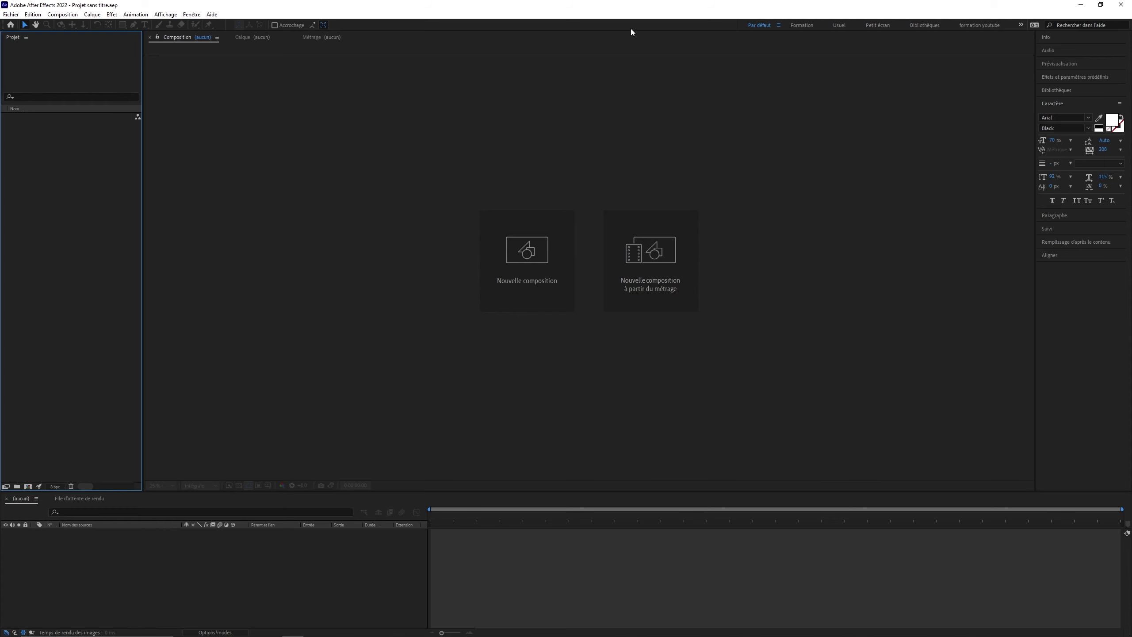
pyautogui.click(519, 255)
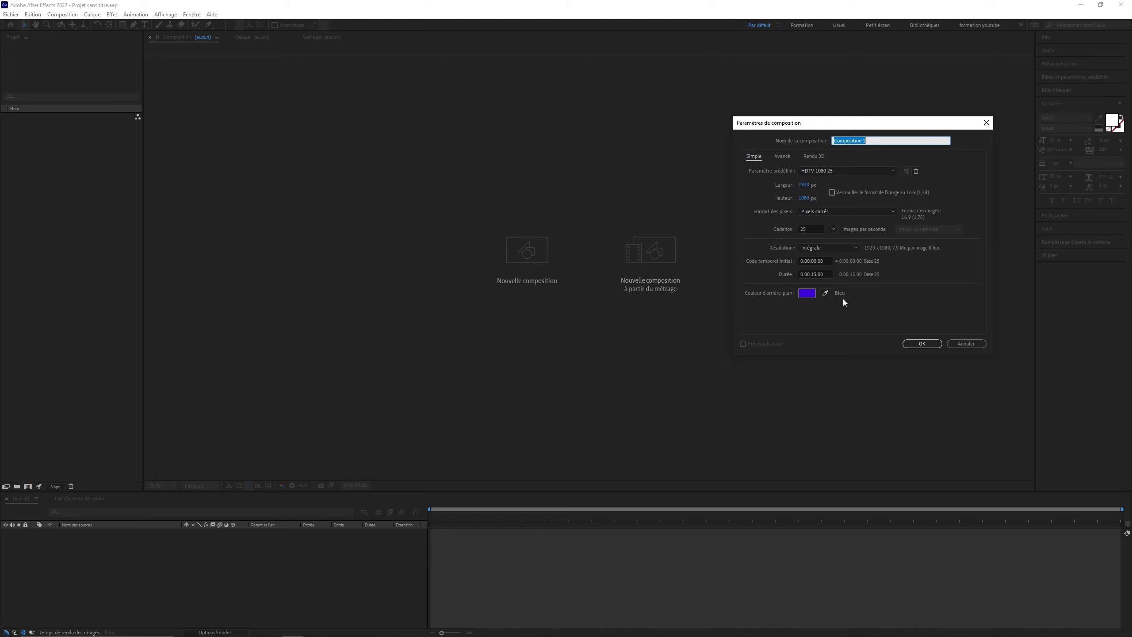
pyautogui.click(802, 293)
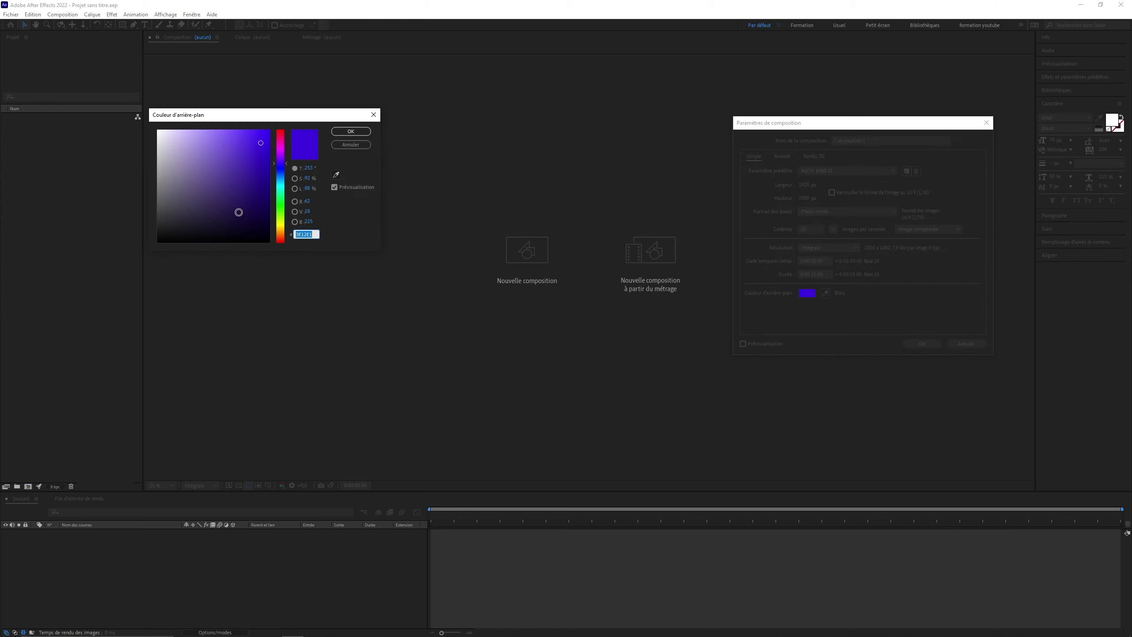
pyautogui.moveTo(239, 212); pyautogui.dragTo(293, 252)
pyautogui.click(351, 130)
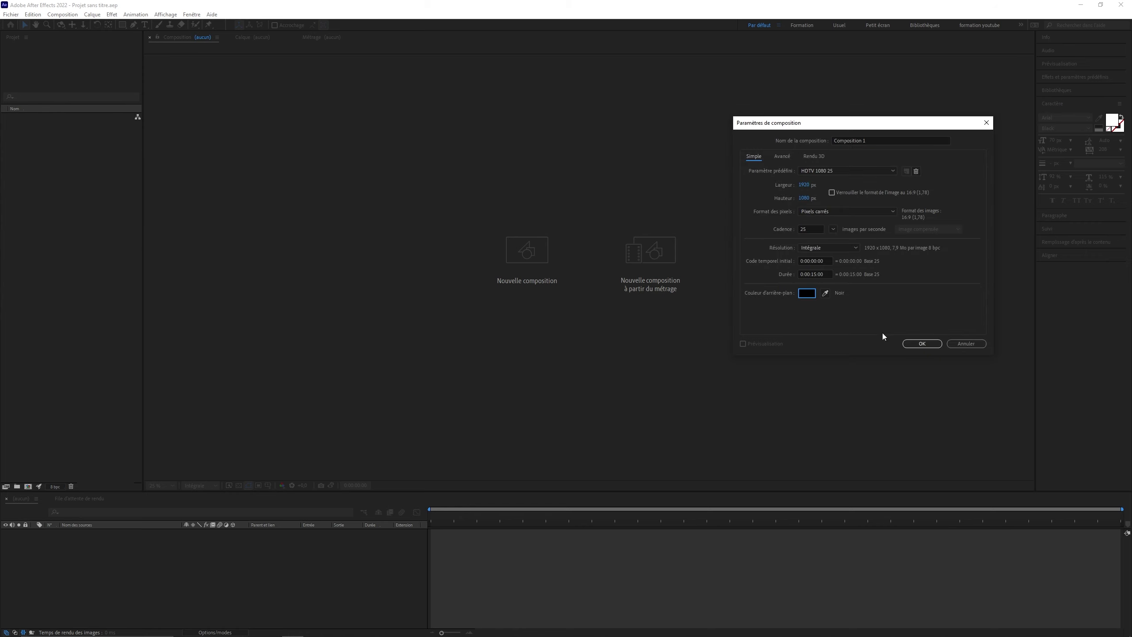
pyautogui.click(921, 343)
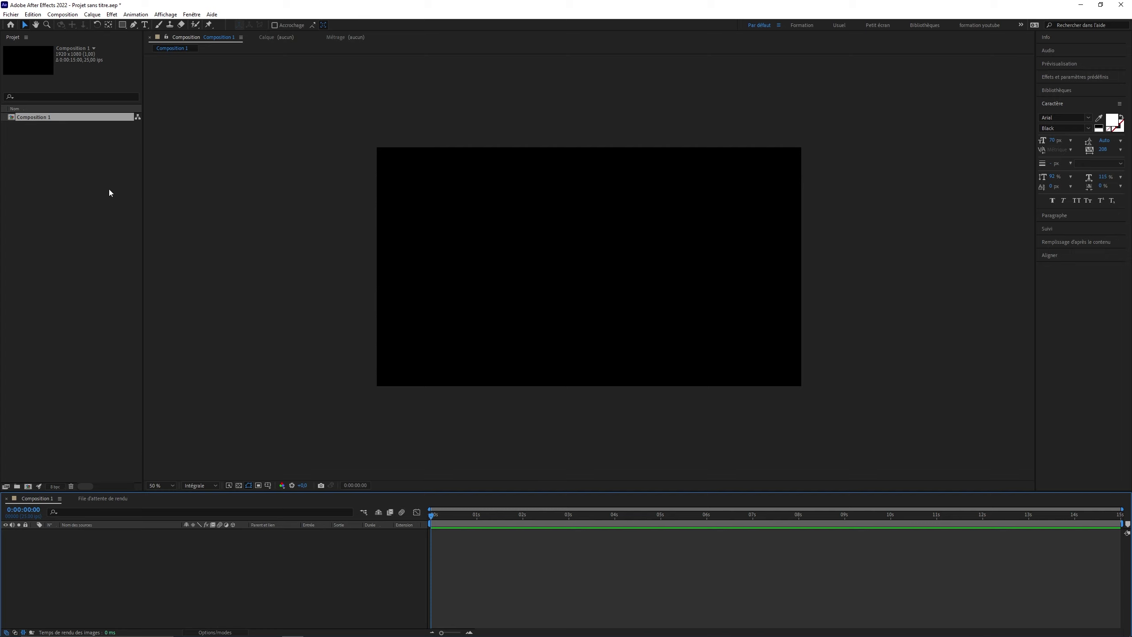
# Step: Open the Import File dialog on the FDT photos folder and expand the file-type list
pyautogui.doubleClick(69, 163)
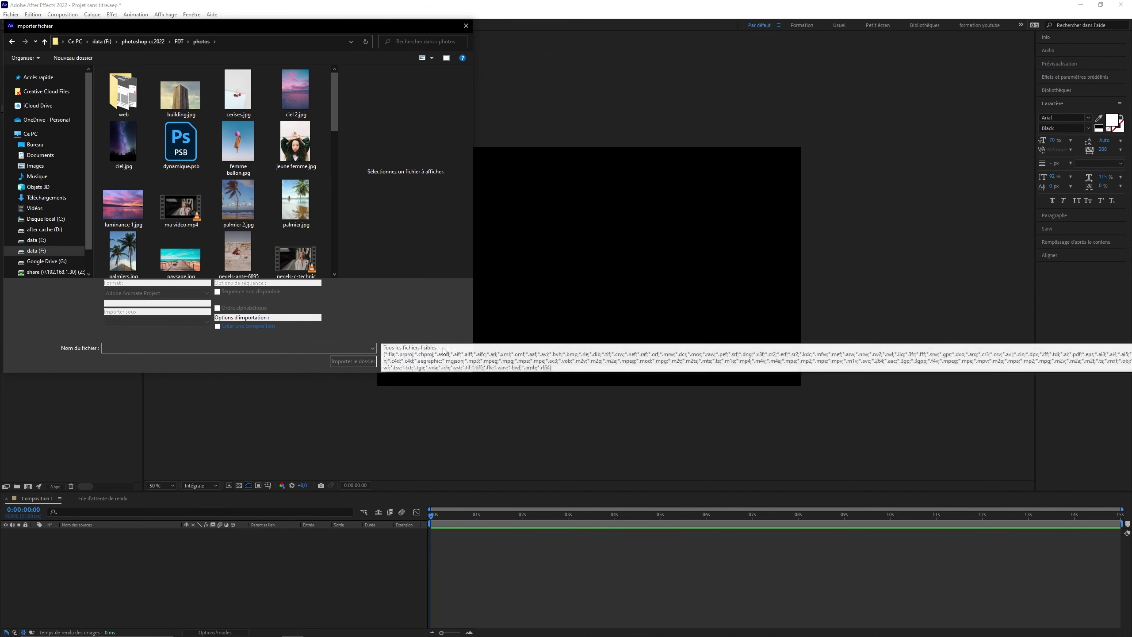
pyautogui.click(443, 351)
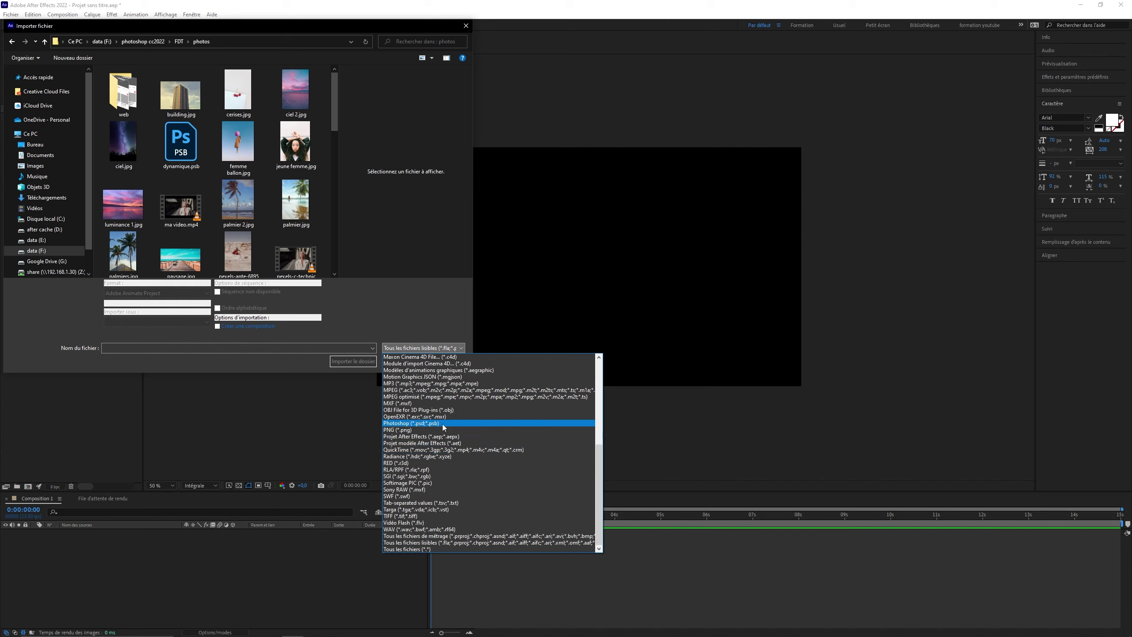
# Step: Scroll through the file types, then close the list keeping 'Tous les fichiers lisibles' as the filter
pyautogui.scroll(1, 434, 392)
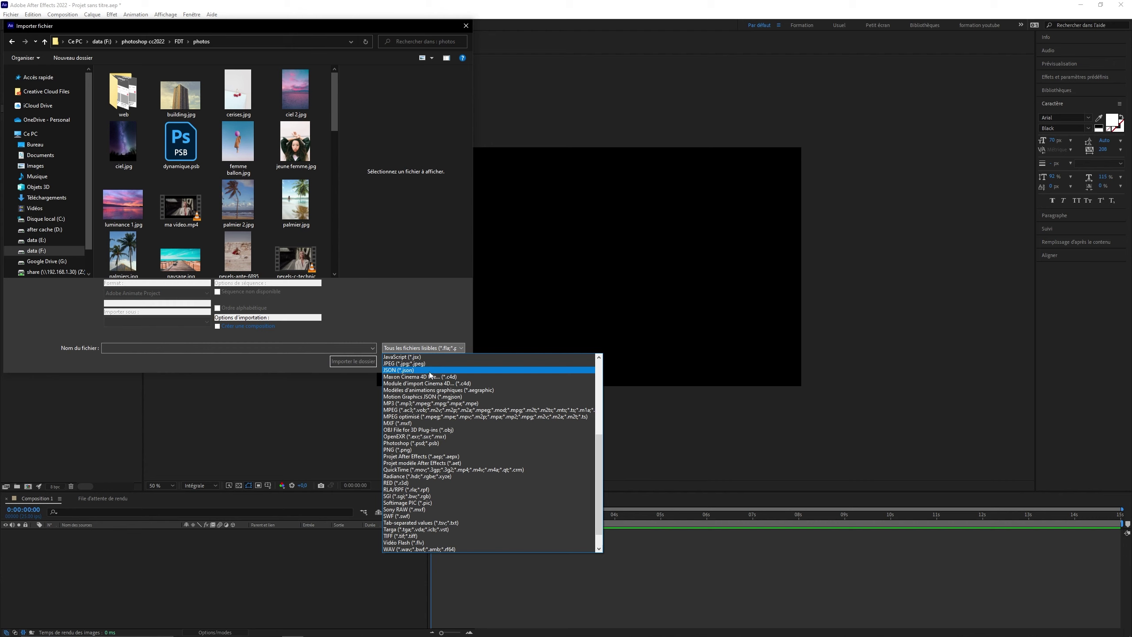
pyautogui.scroll(1, 432, 387)
pyautogui.scroll(1, 437, 397)
pyautogui.scroll(1, 441, 410)
pyautogui.scroll(1, 445, 426)
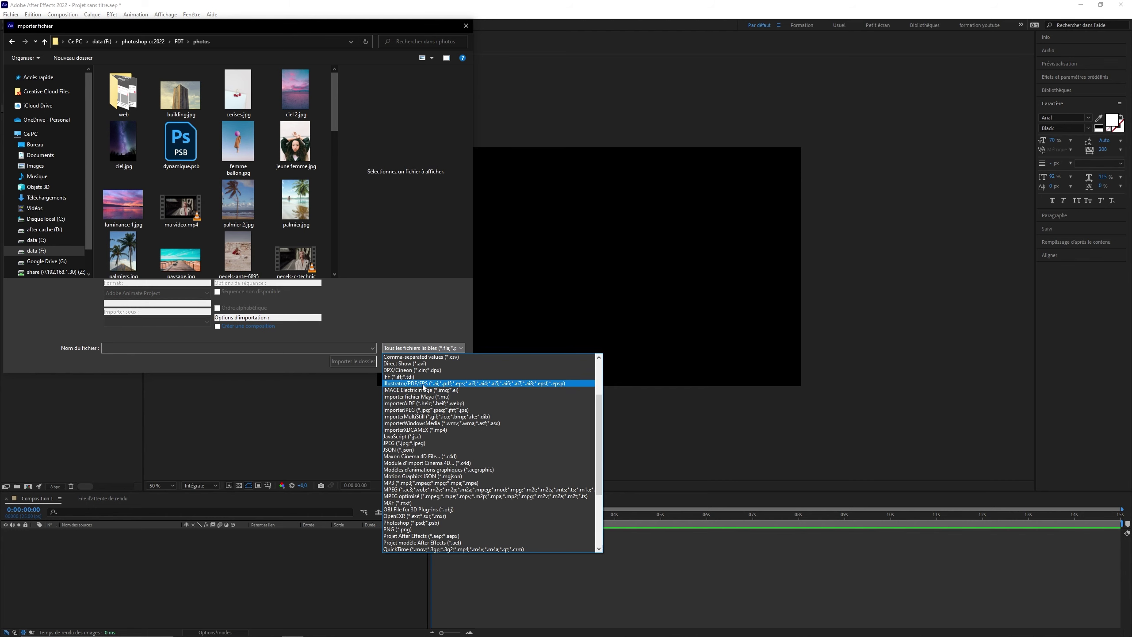
pyautogui.scroll(3, 423, 384)
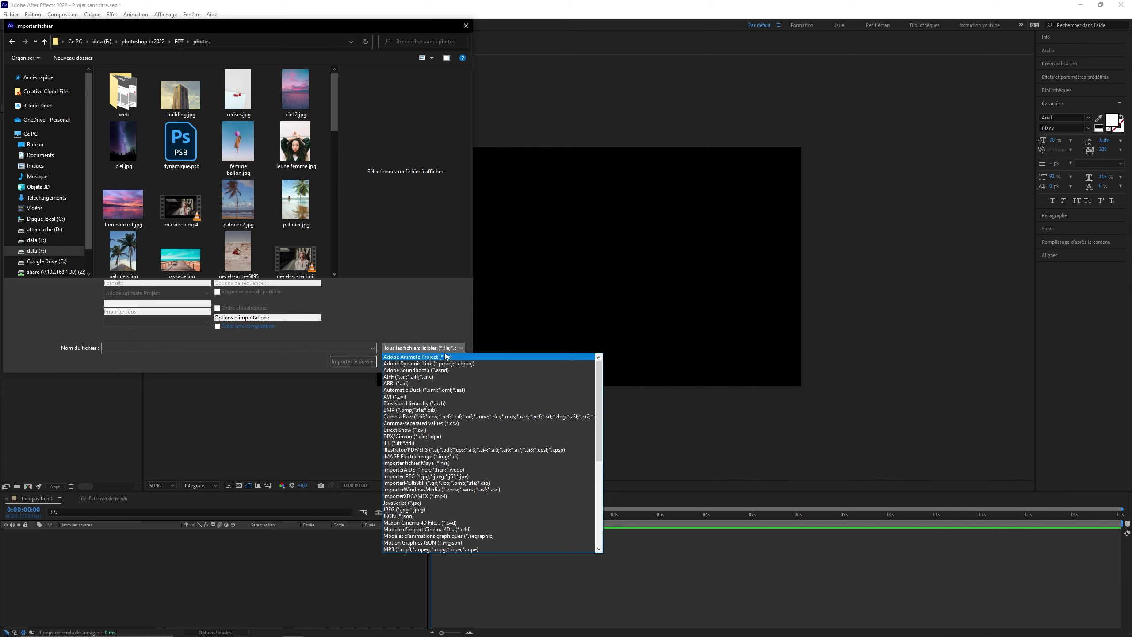
pyautogui.moveTo(597, 401); pyautogui.dragTo(601, 505)
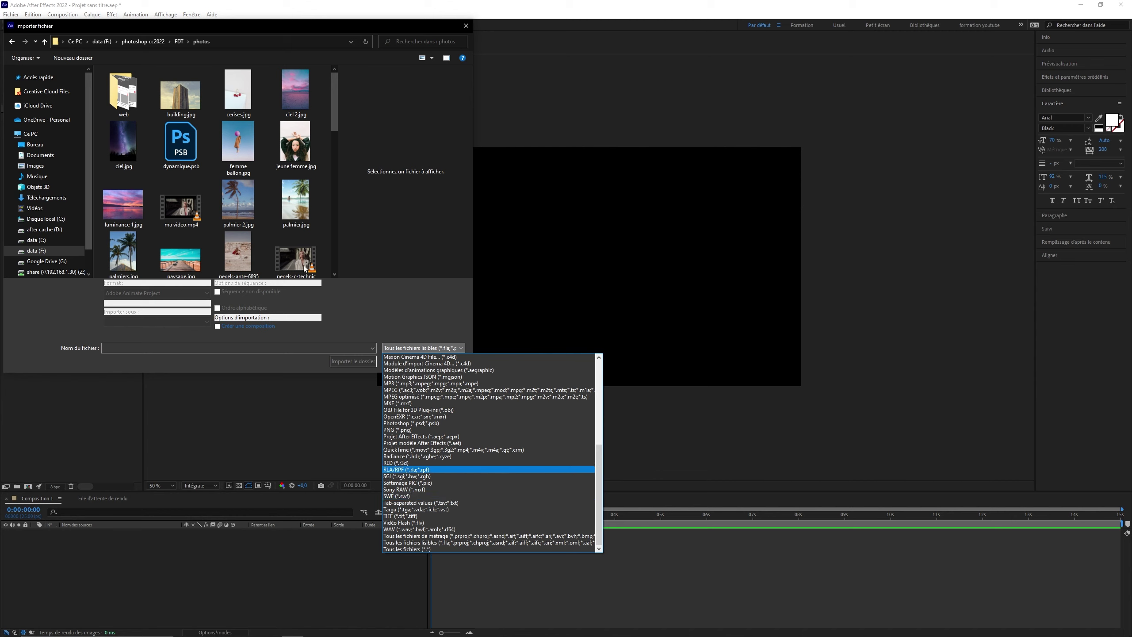
pyautogui.click(333, 281)
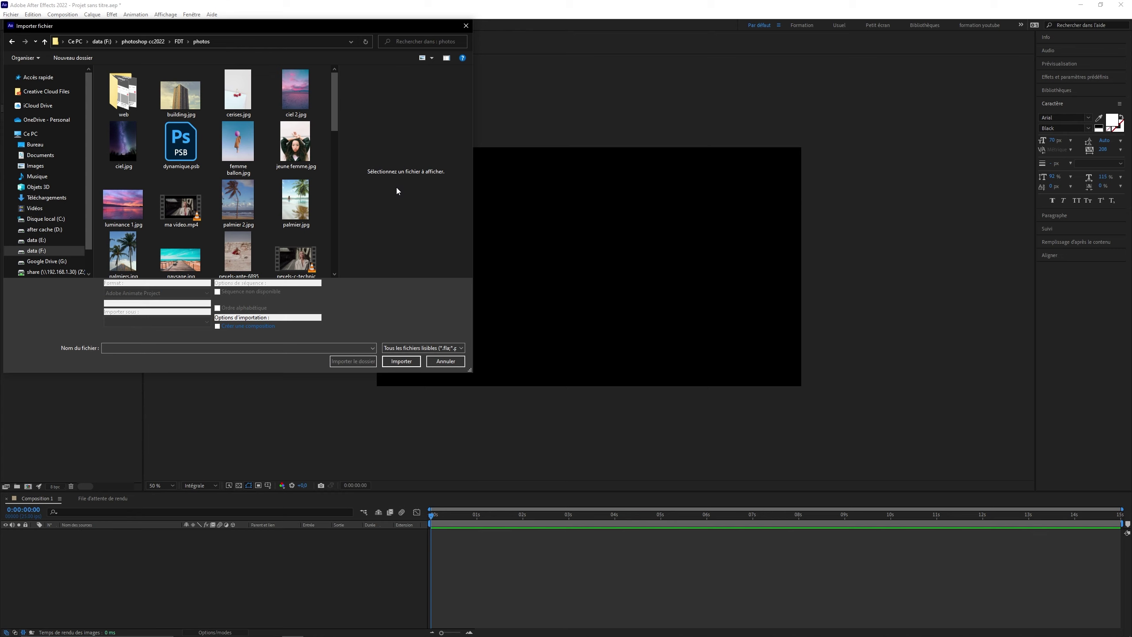
pyautogui.moveTo(106, 31); pyautogui.dragTo(222, 31)
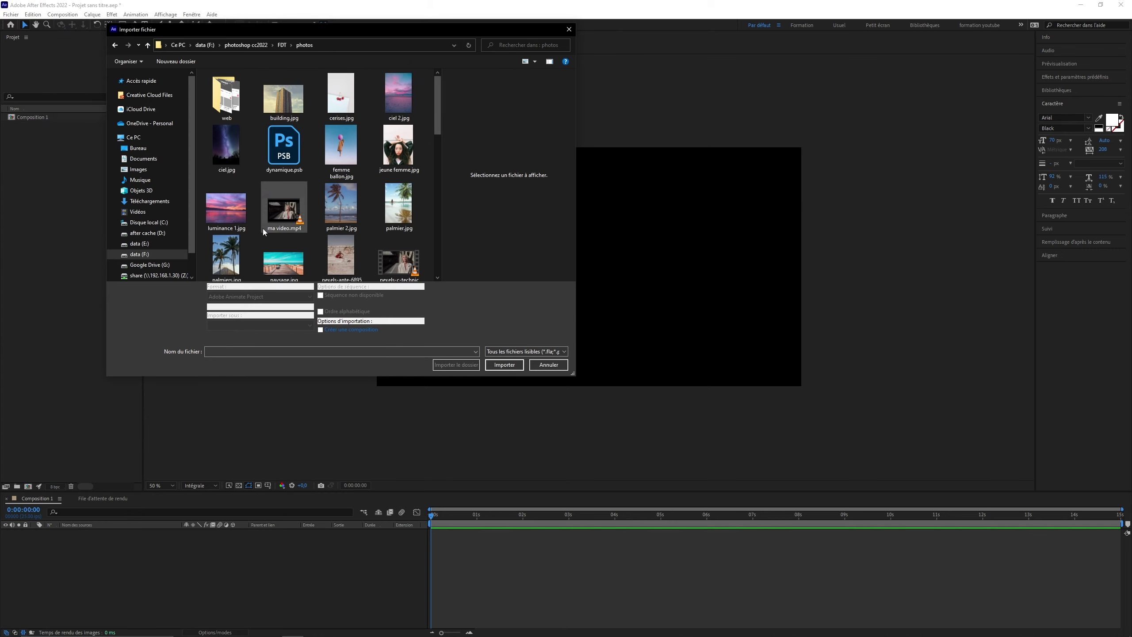
# Step: Import luminance 1.jpg and drag it onto the Composition 1 timeline as a layer
pyautogui.click(225, 214)
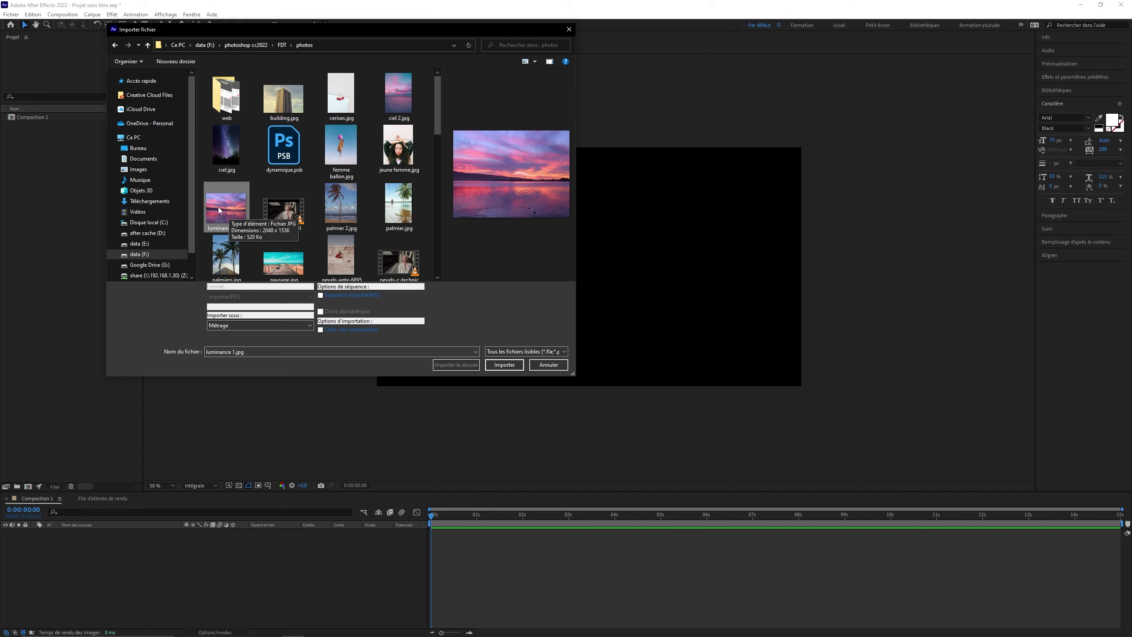
pyautogui.click(504, 364)
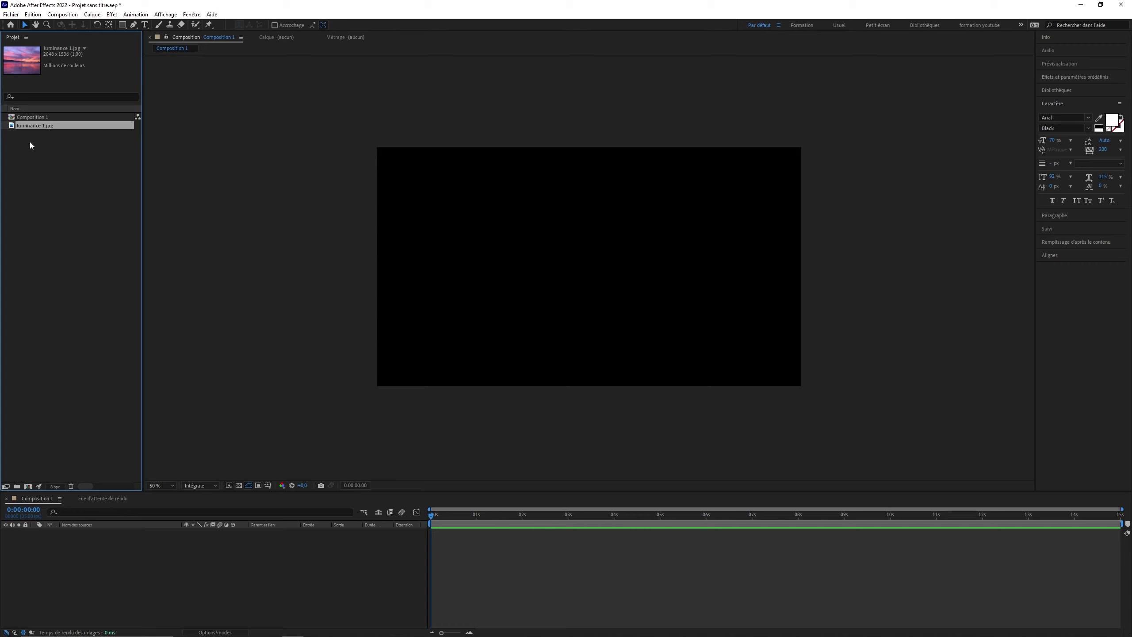
pyautogui.moveTo(39, 126); pyautogui.dragTo(120, 533)
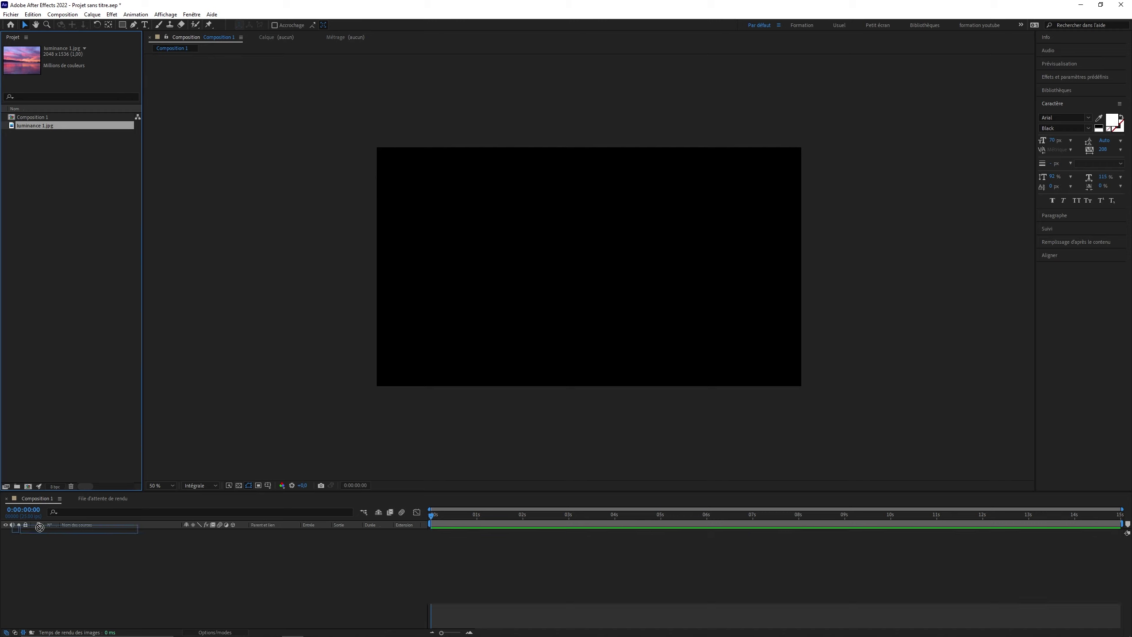
pyautogui.moveTo(121, 533); pyautogui.dragTo(125, 561)
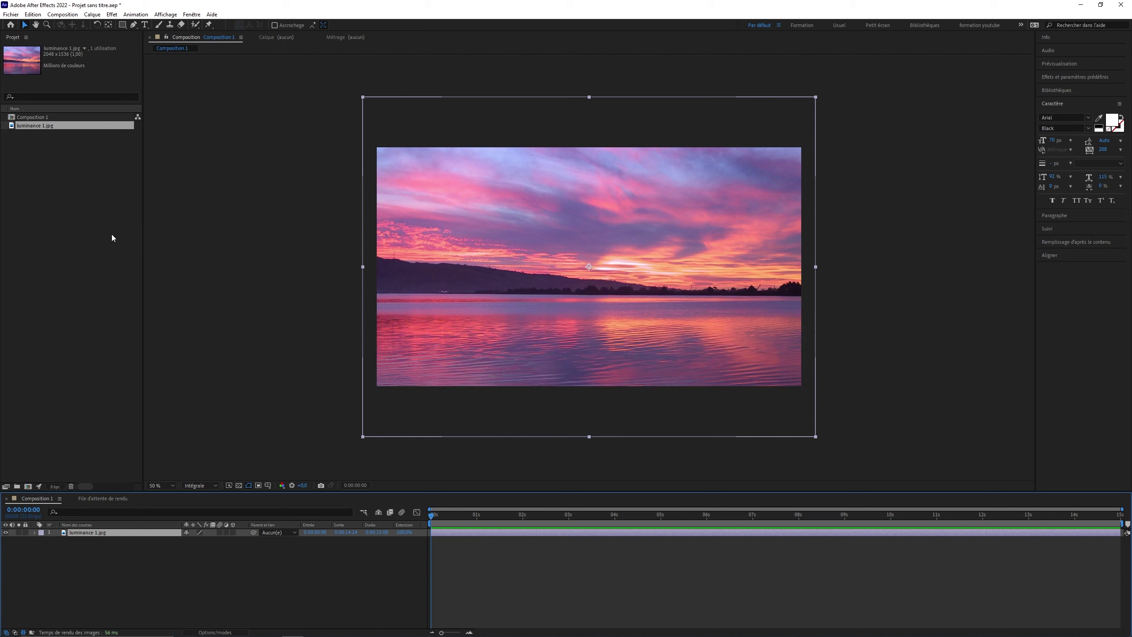
pyautogui.click(11, 14)
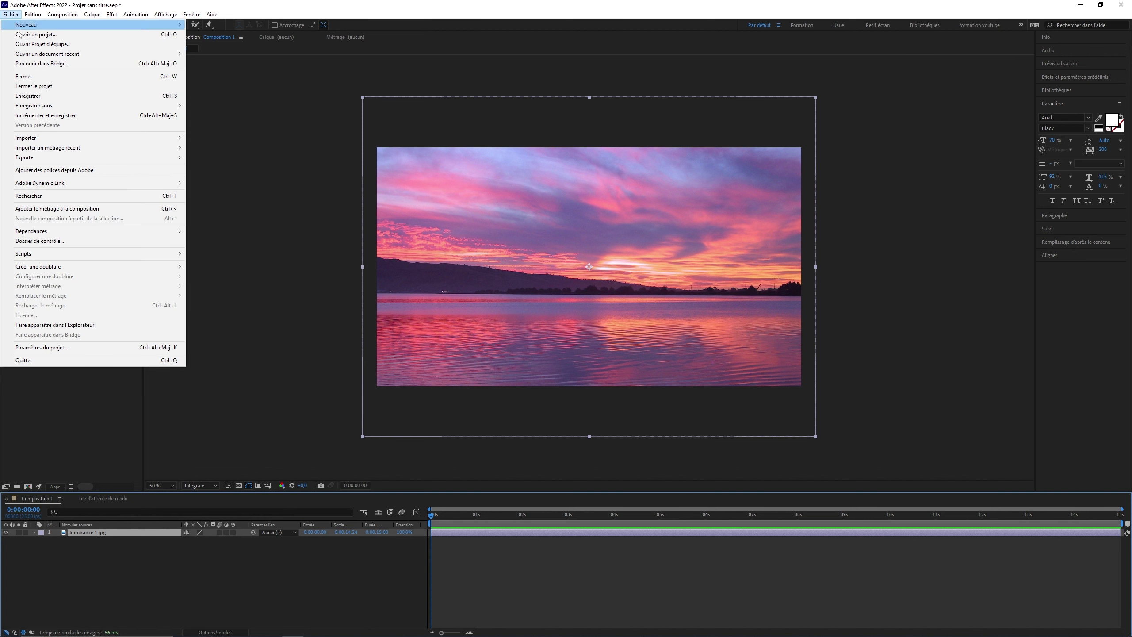
# Step: Open the single-file import window and cancel it without importing anything
pyautogui.moveTo(63, 139)
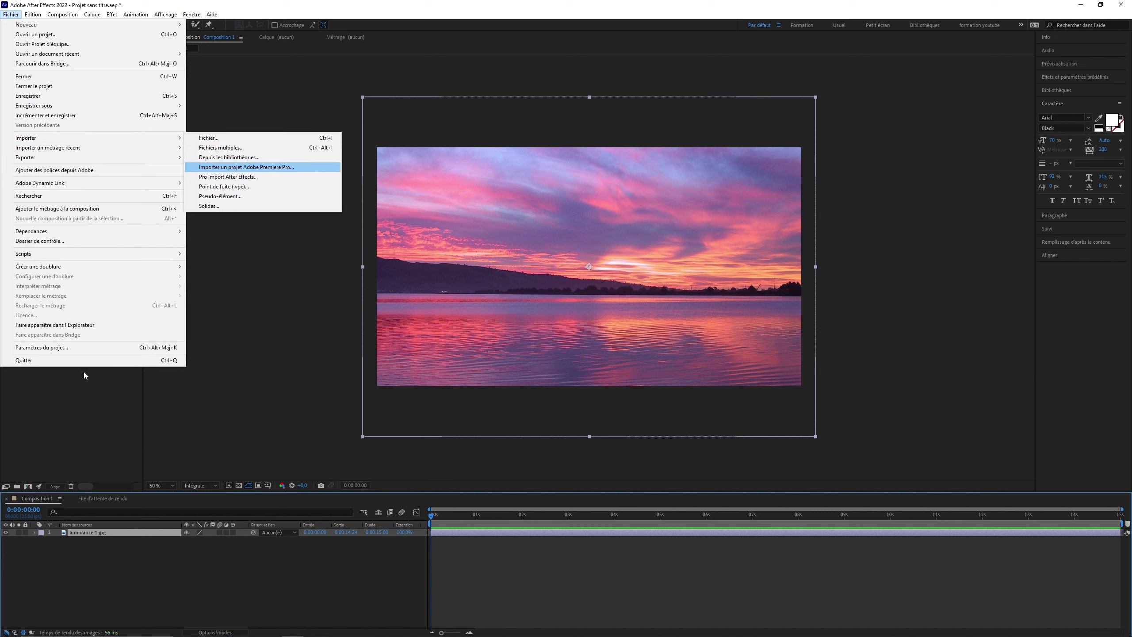
pyautogui.click(221, 139)
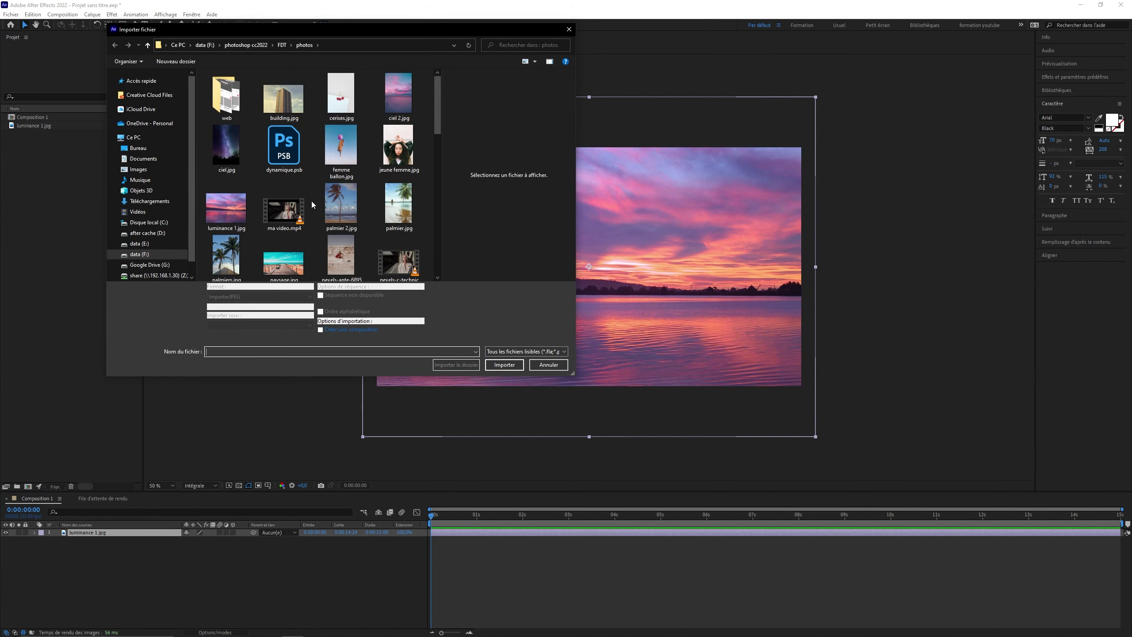
pyautogui.scroll(-3, 312, 204)
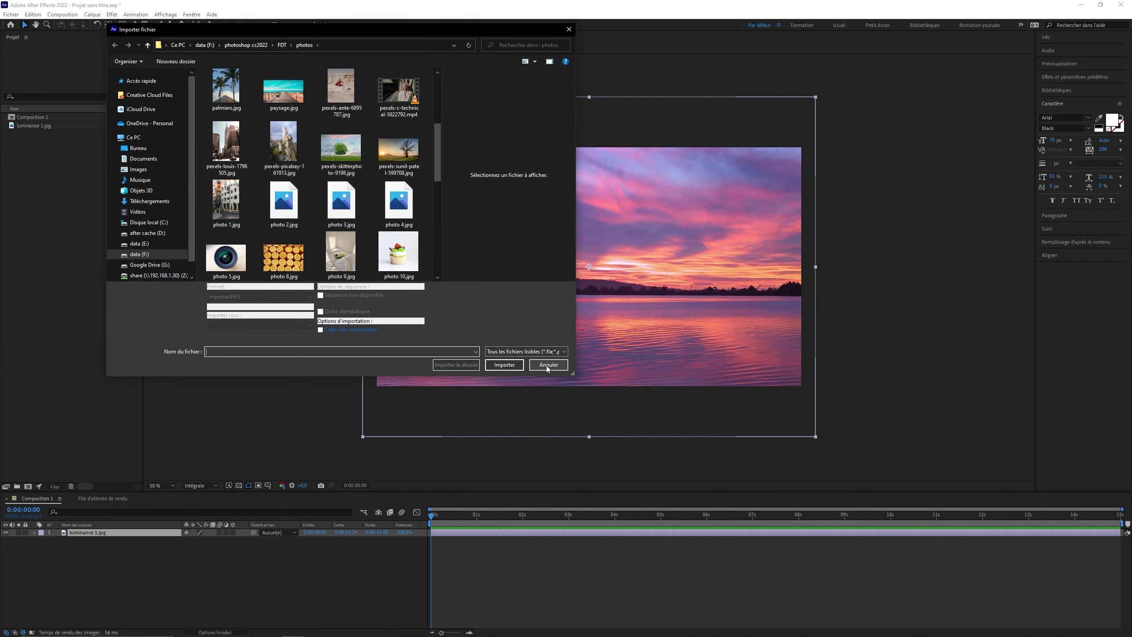
pyautogui.click(548, 366)
# Step: Open Importer fichiers multiples, select femme ballon.jpg, then close the window without importing
pyautogui.click(10, 14)
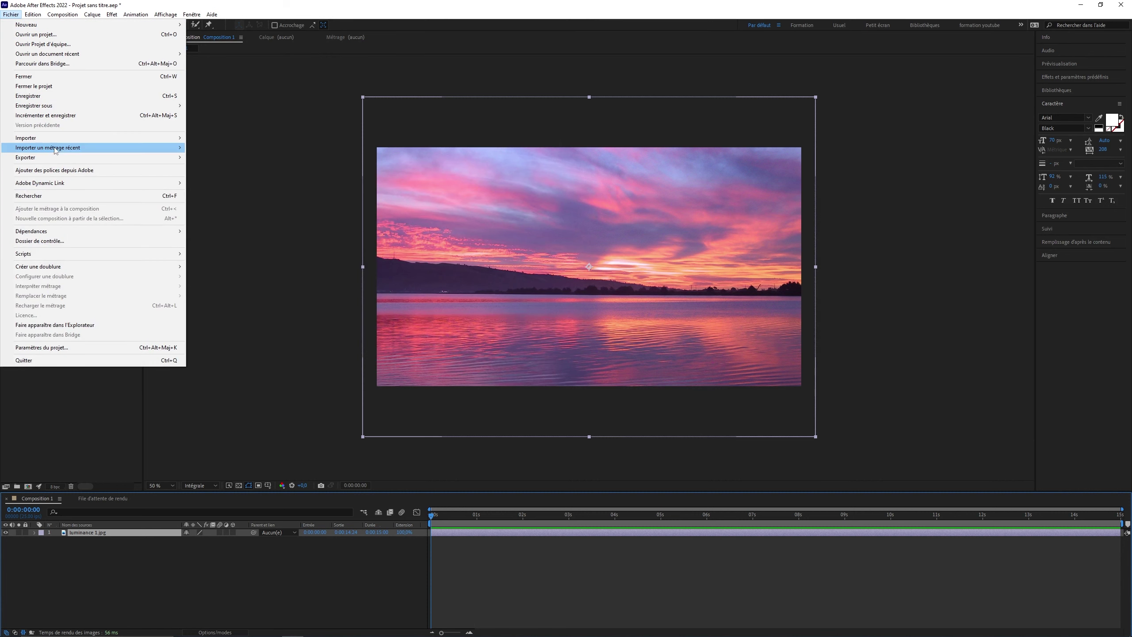
pyautogui.moveTo(153, 139)
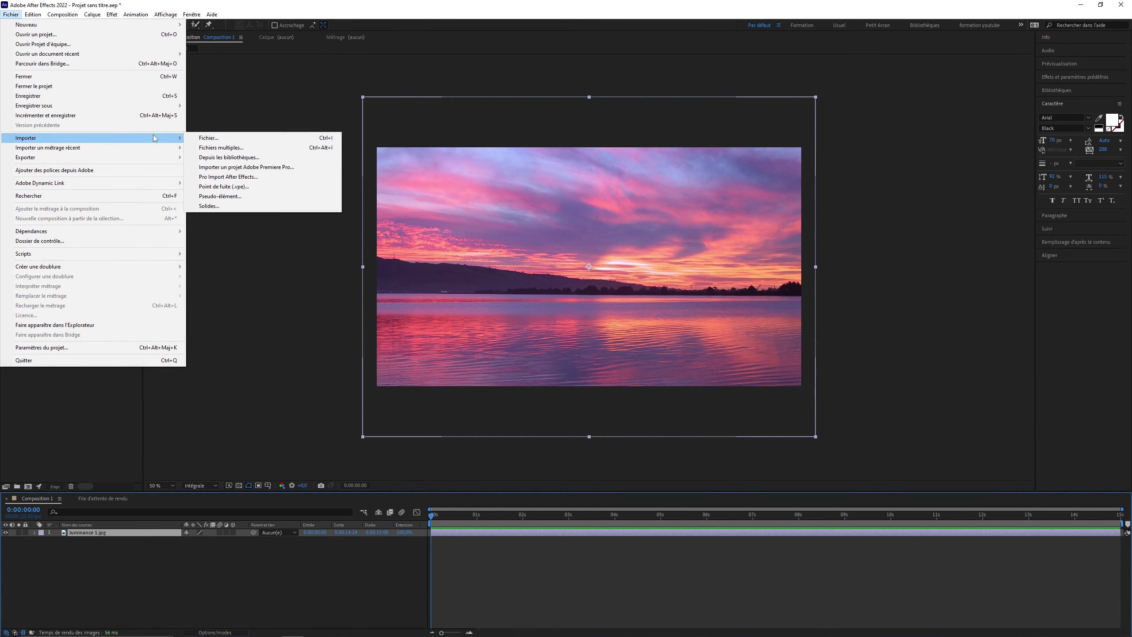
pyautogui.click(247, 148)
pyautogui.moveTo(315, 143); pyautogui.dragTo(334, 210)
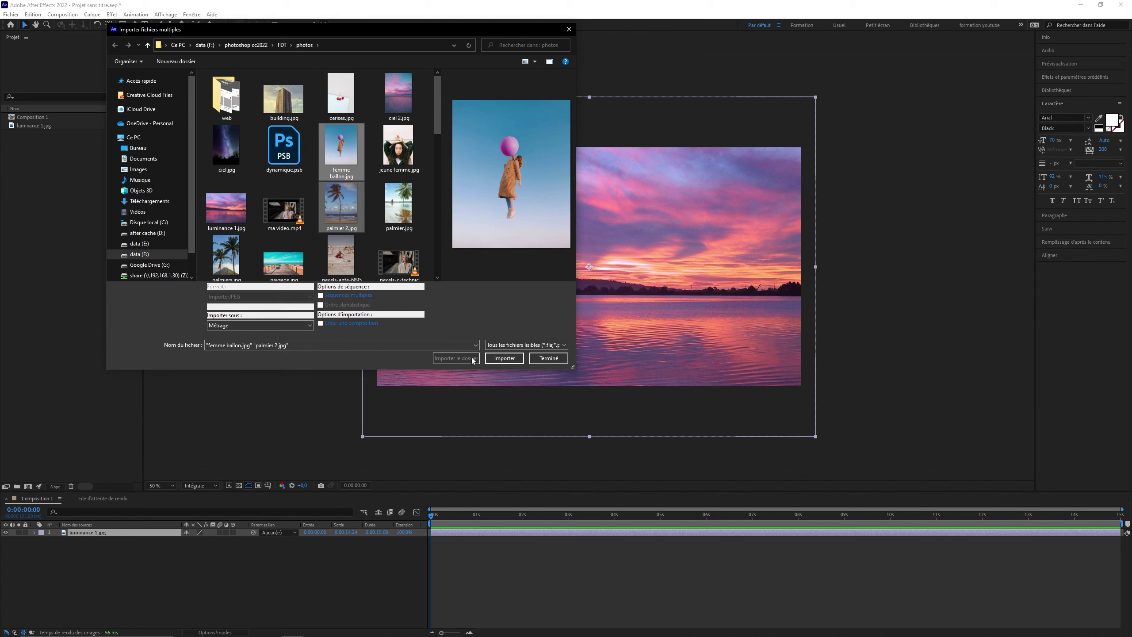
pyautogui.press('Home')
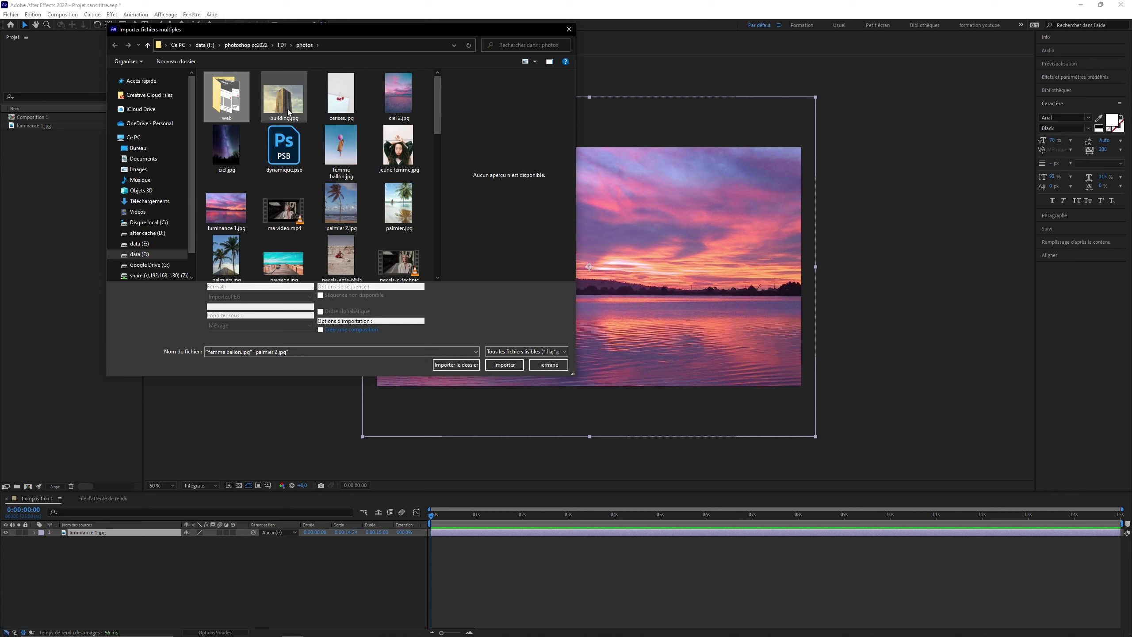
pyautogui.click(569, 32)
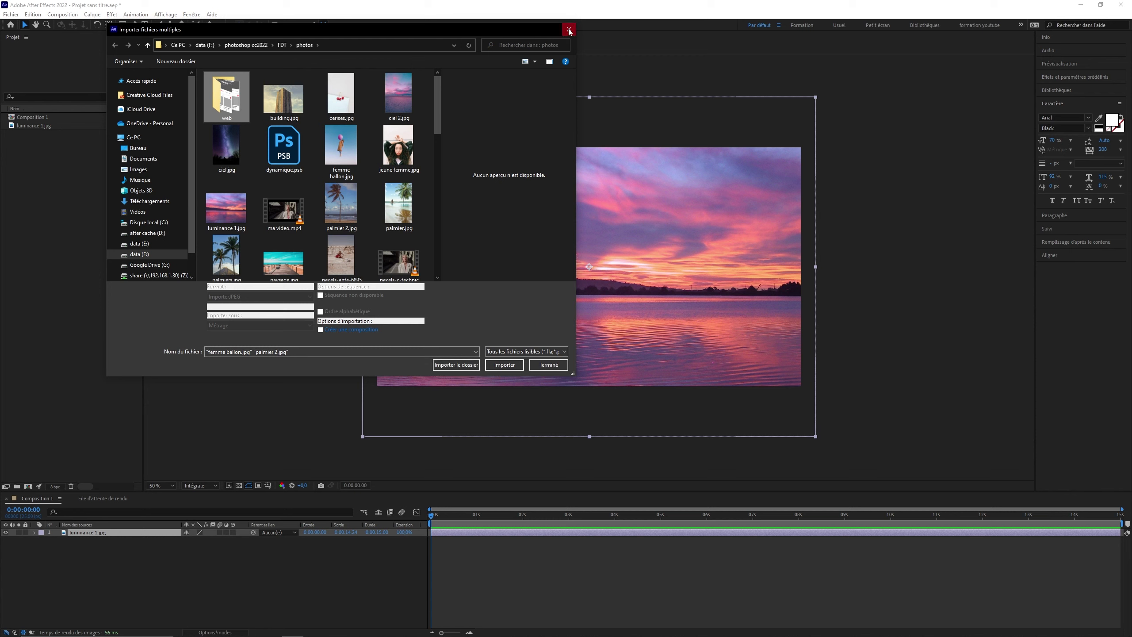
pyautogui.click(11, 14)
pyautogui.moveTo(112, 138)
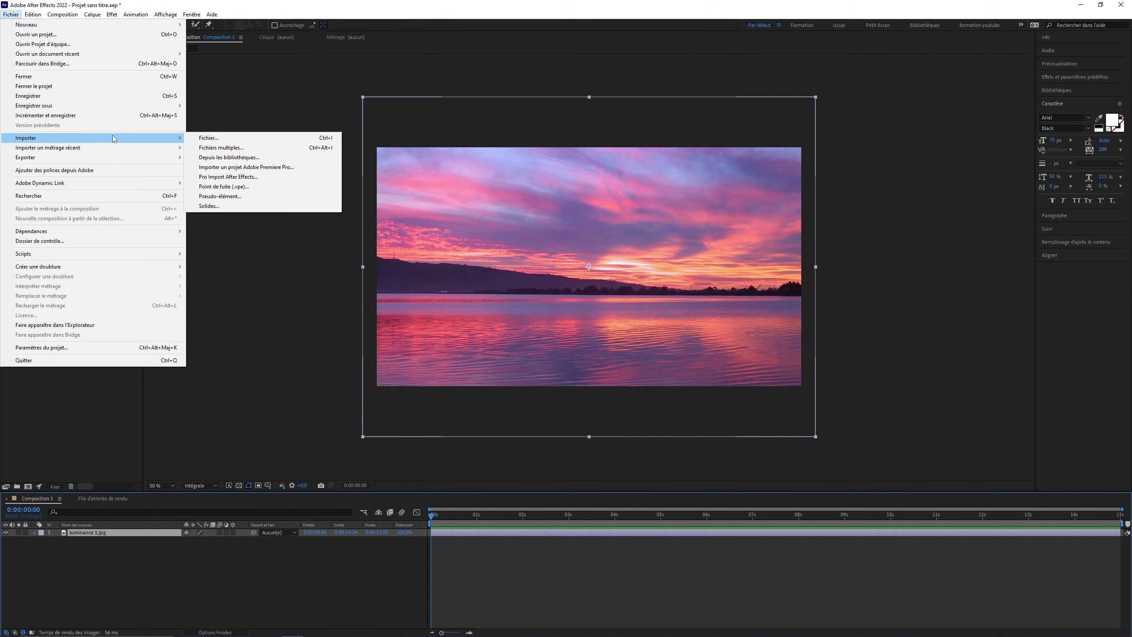
# Step: Add the Black Model with Cornrows stock image (5463×3642) from the Tuto library to the project
pyautogui.click(244, 162)
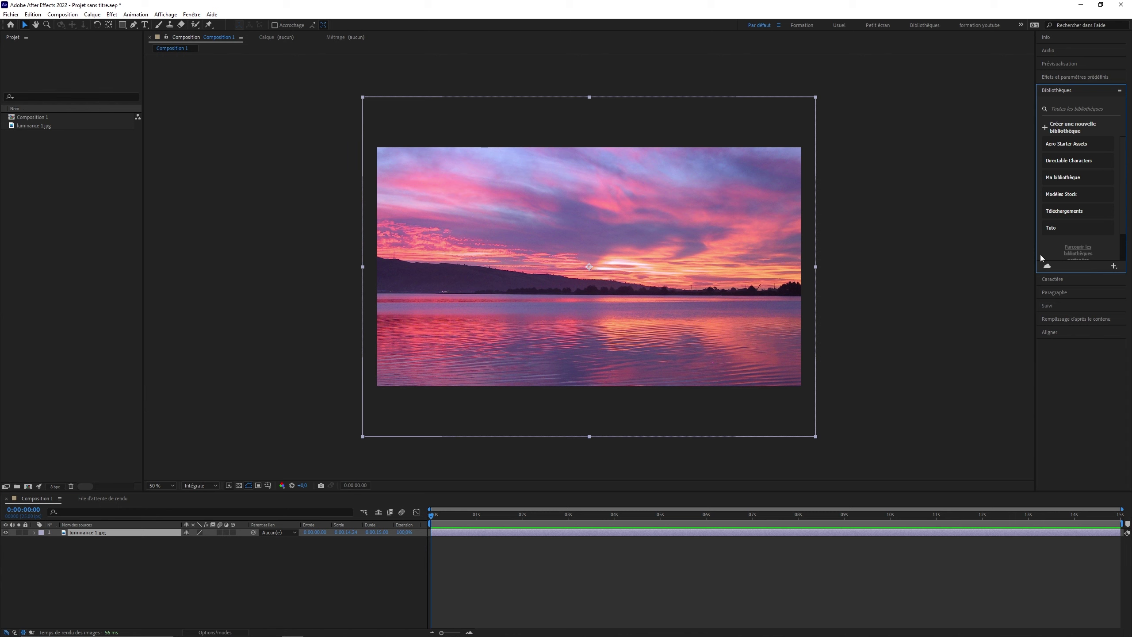
pyautogui.click(1071, 228)
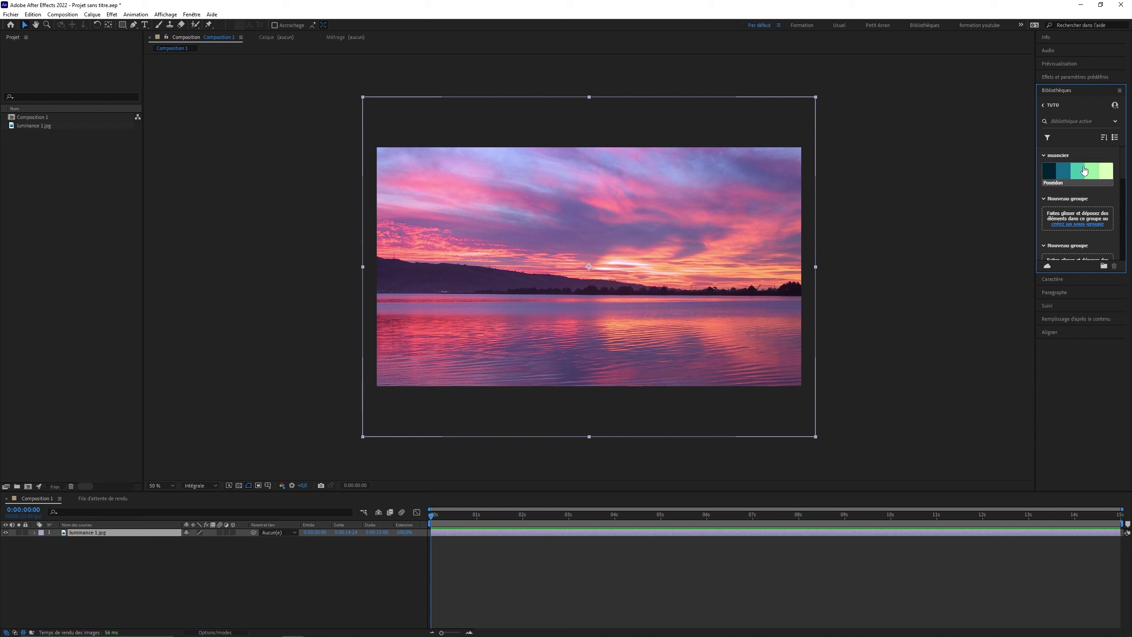
pyautogui.scroll(-5, 1076, 201)
pyautogui.scroll(-1, 1075, 209)
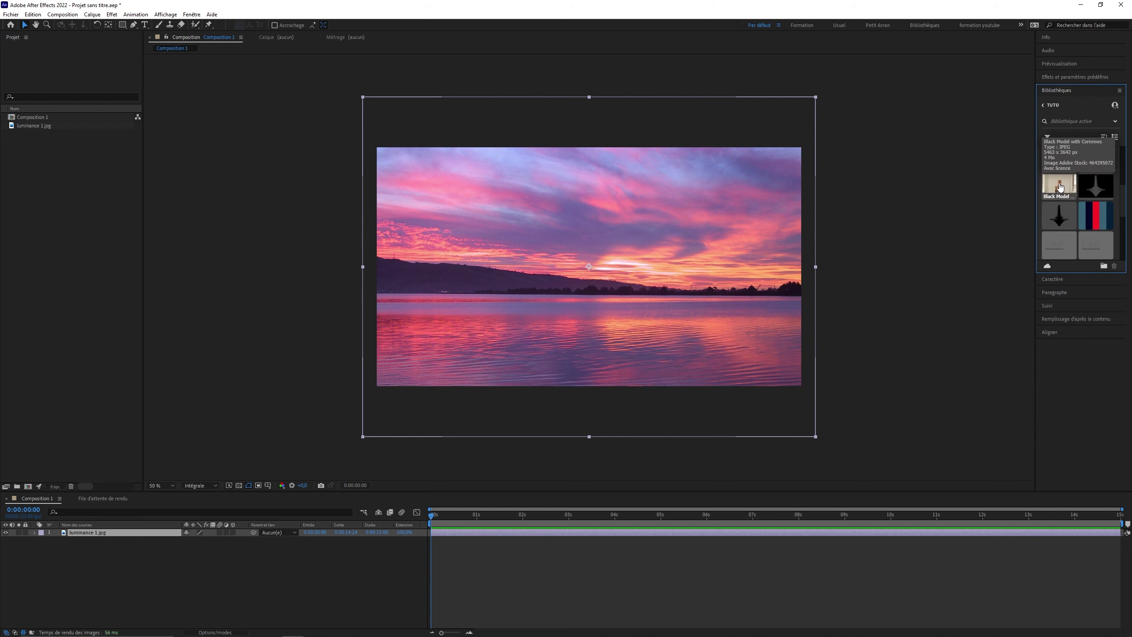
pyautogui.click(1059, 187)
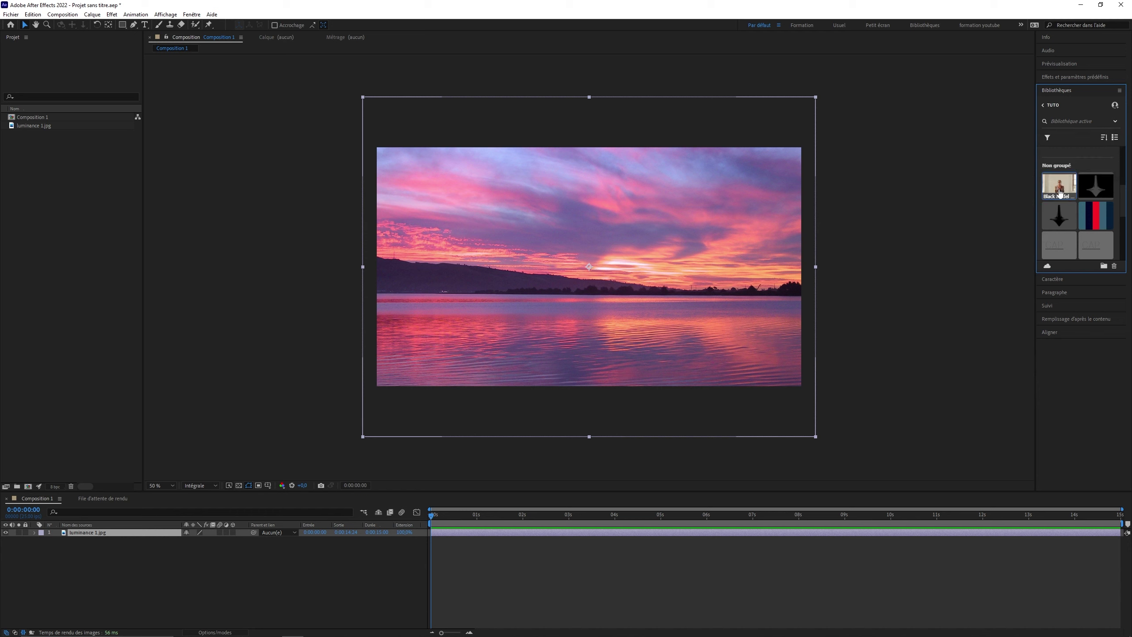
pyautogui.moveTo(1061, 190); pyautogui.dragTo(79, 252)
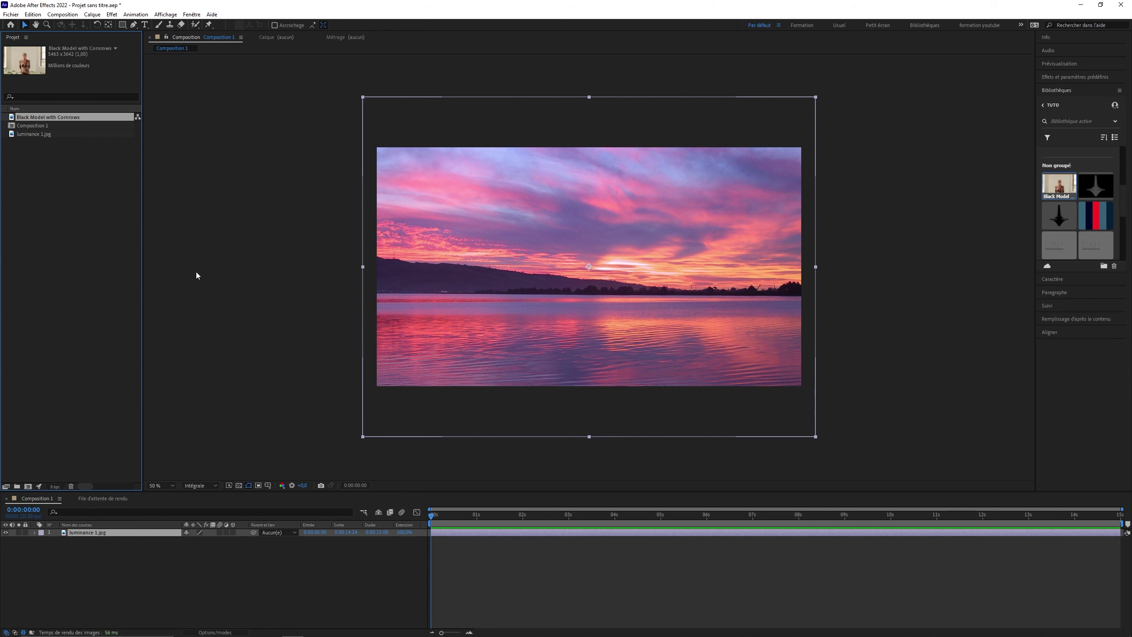
# Step: Import pexels-sunil-patel-599708.jpg with 'Créer une composition' ticked to build a matching composition
pyautogui.doubleClick(50, 206)
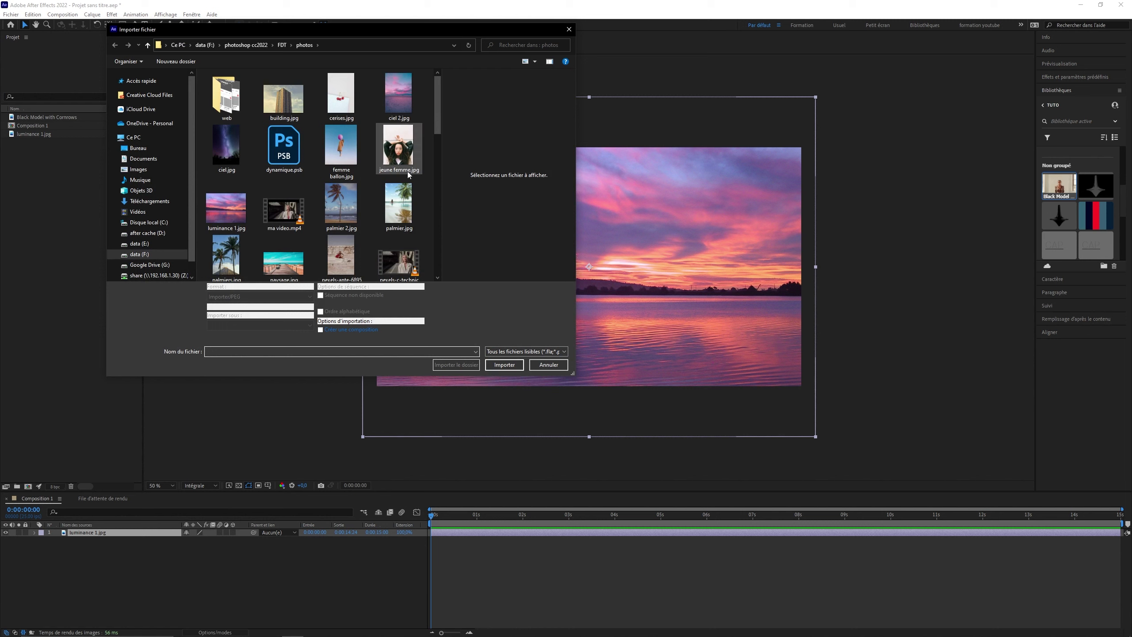
pyautogui.moveTo(434, 114); pyautogui.dragTo(439, 158)
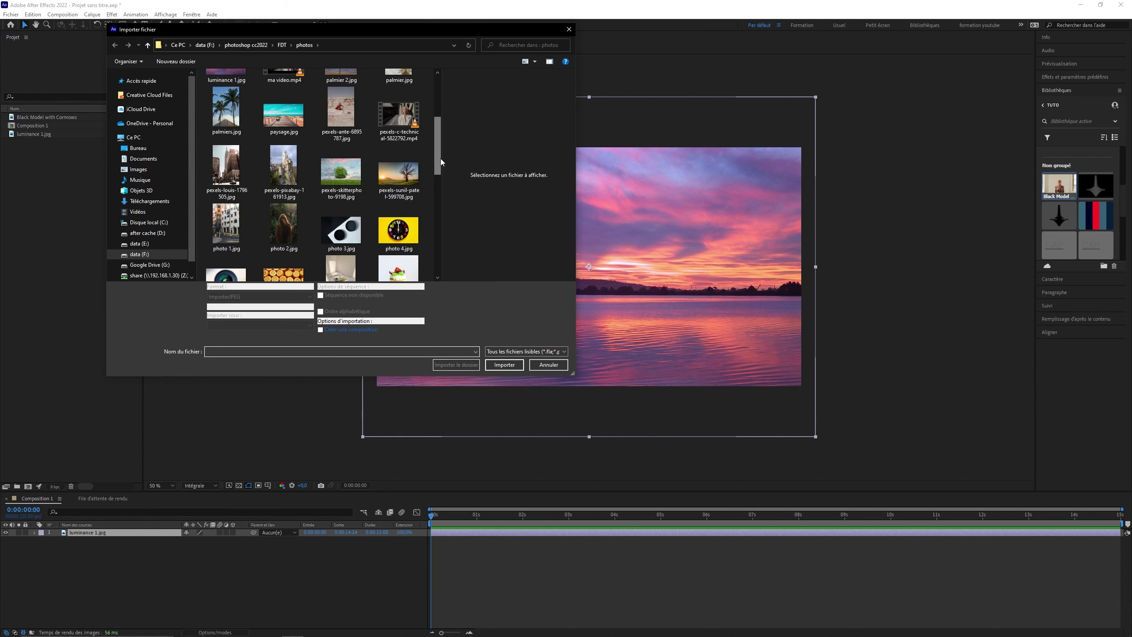
pyautogui.click(398, 173)
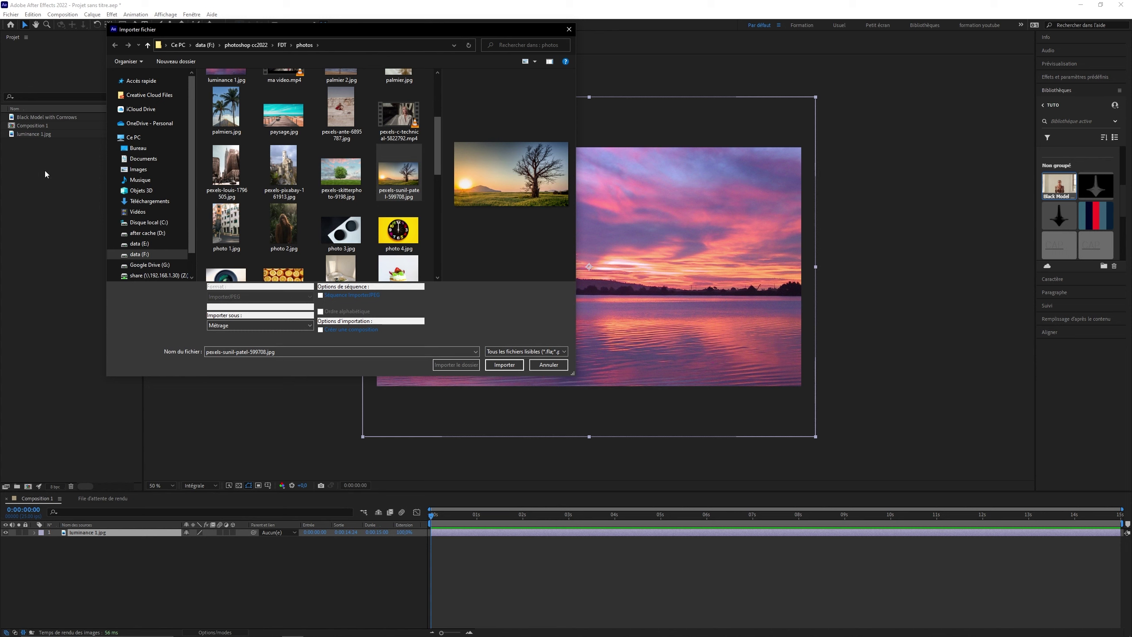
pyautogui.click(343, 332)
pyautogui.click(508, 365)
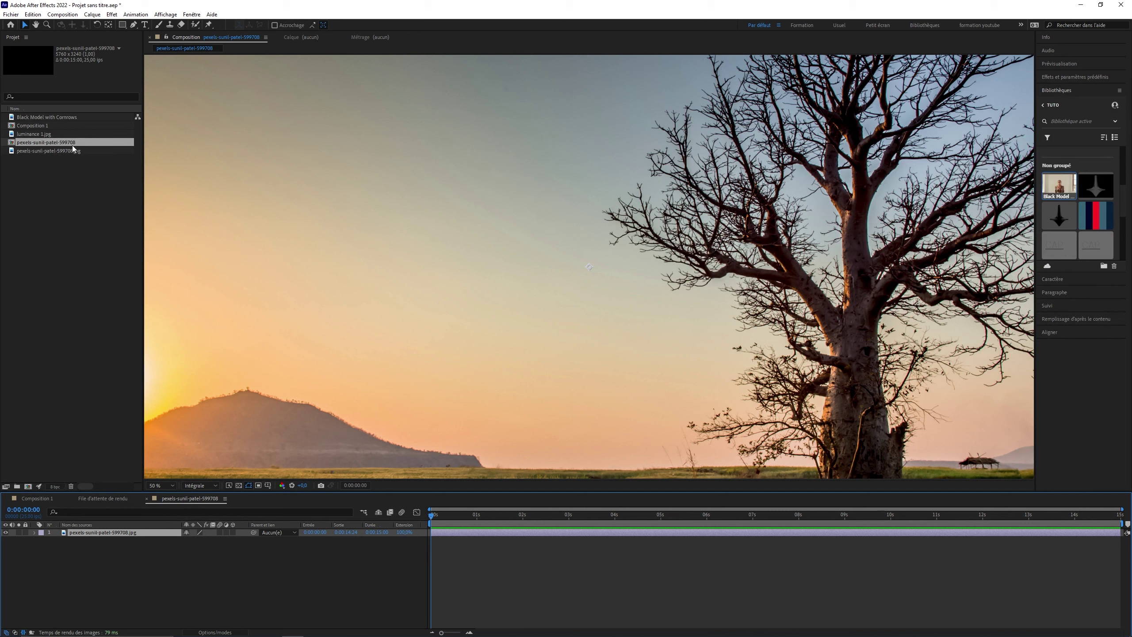
# Step: Close the render queue, return to the pexels composition, and open Import File on the after weekly folder
pyautogui.moveTo(73, 145); pyautogui.dragTo(41, 44)
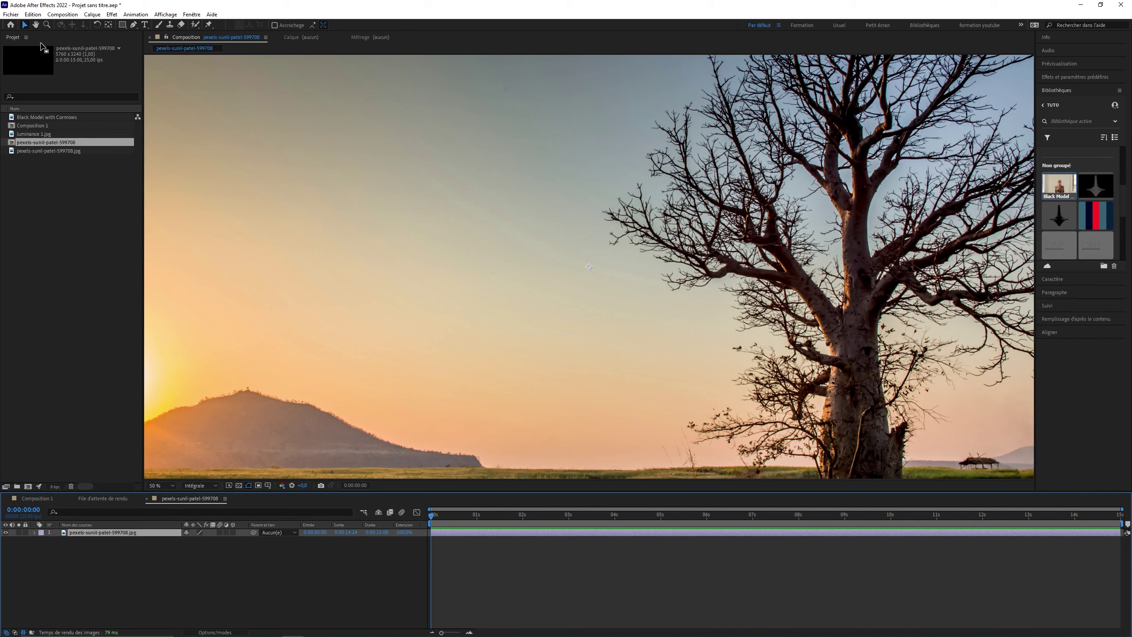
pyautogui.doubleClick(35, 125)
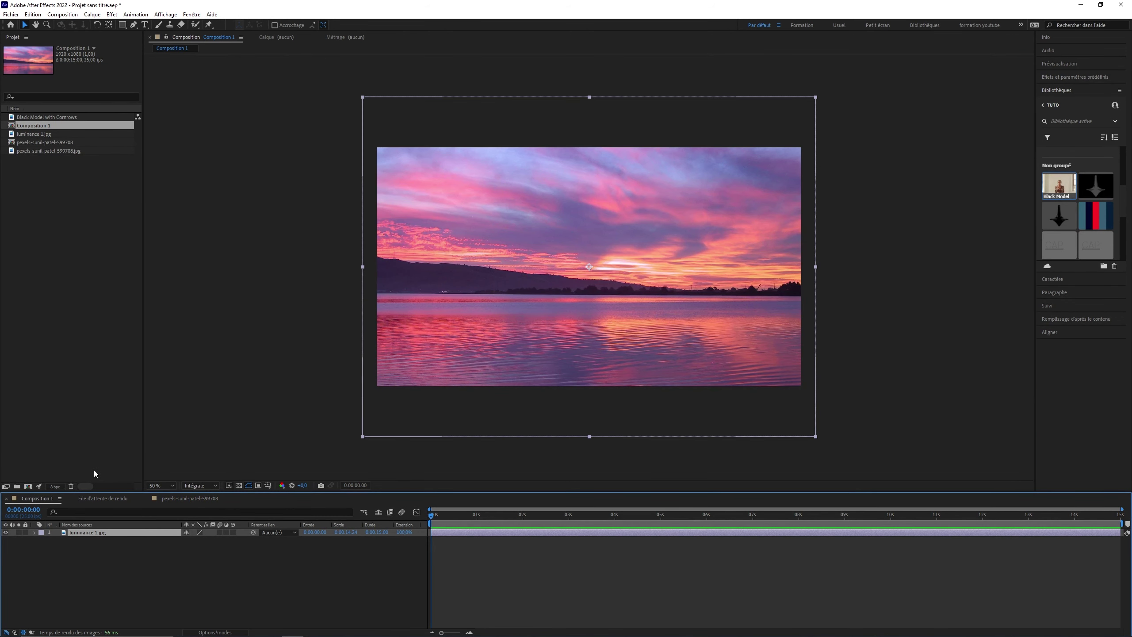
pyautogui.click(72, 498)
pyautogui.click(110, 498)
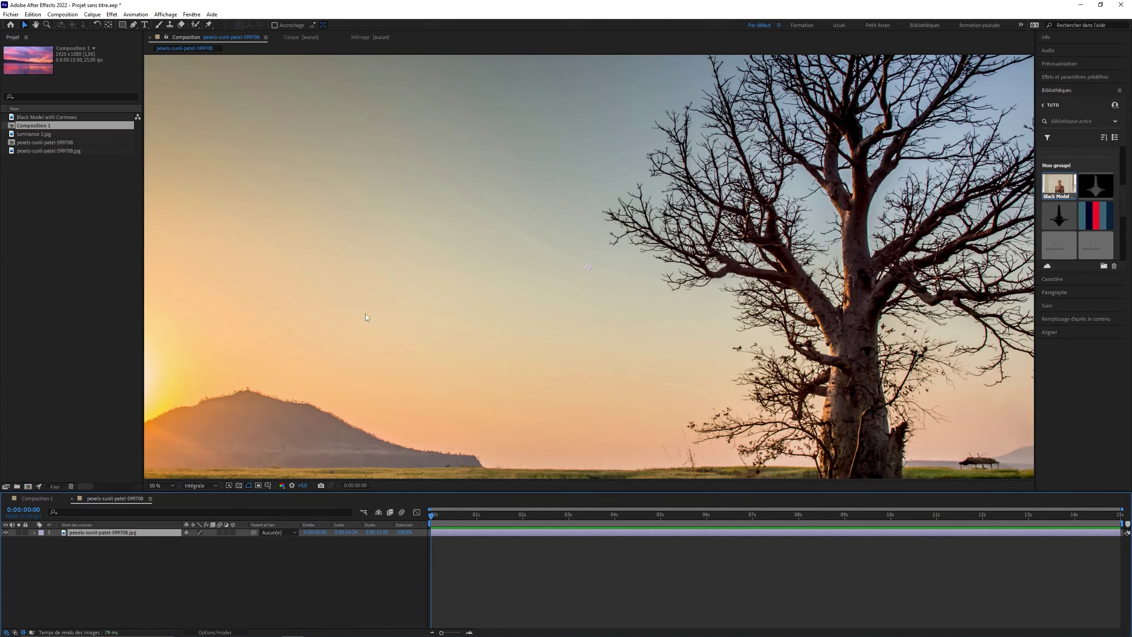
pyautogui.scroll(-2, 509, 279)
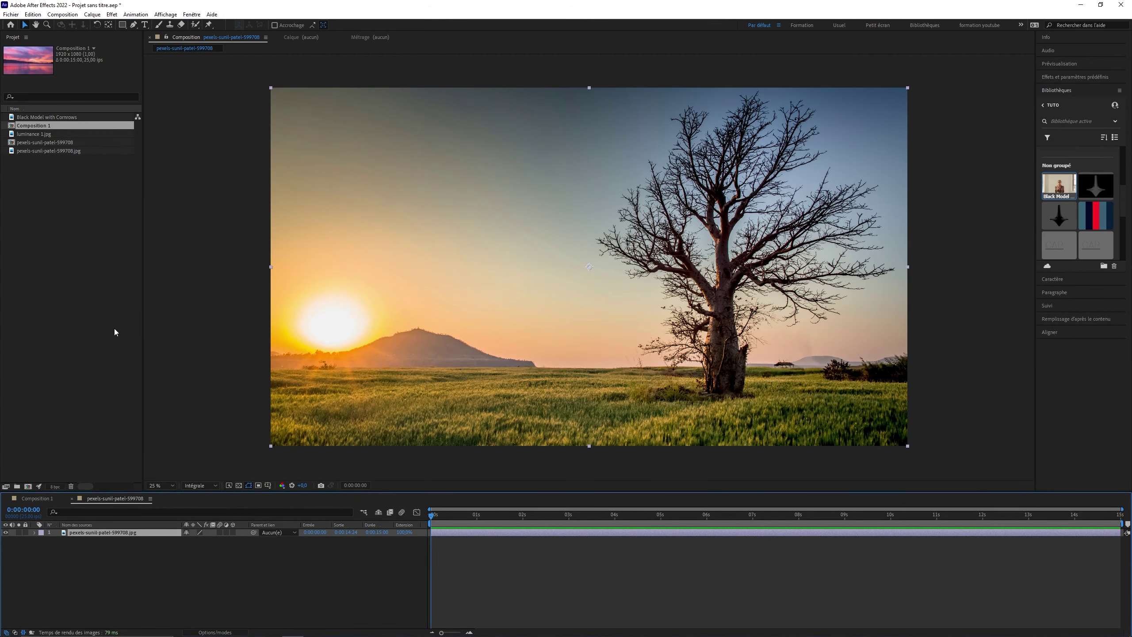
pyautogui.doubleClick(78, 311)
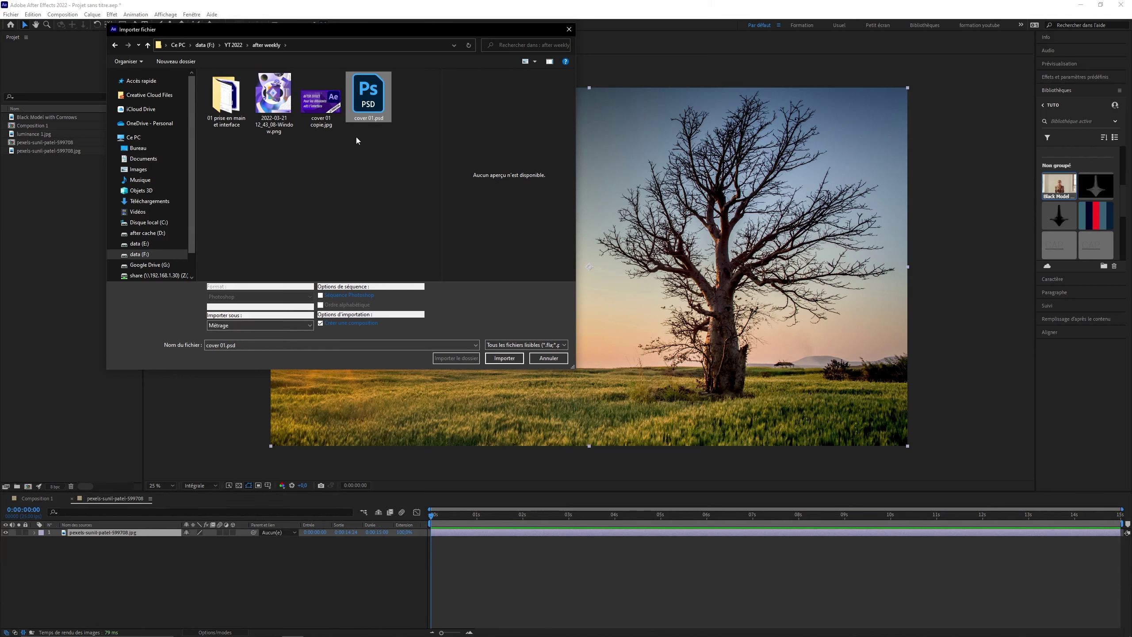
# Step: Import cover 01.psd as Métrage, keeping Calques fusionnés in the PSD options
pyautogui.click(306, 324)
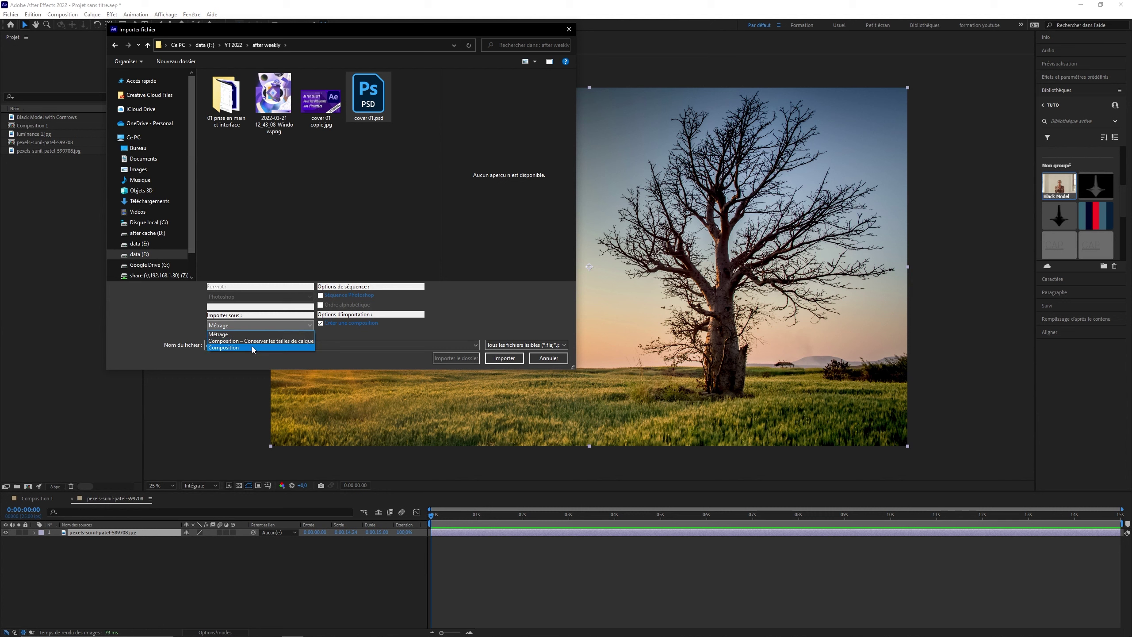
pyautogui.click(352, 207)
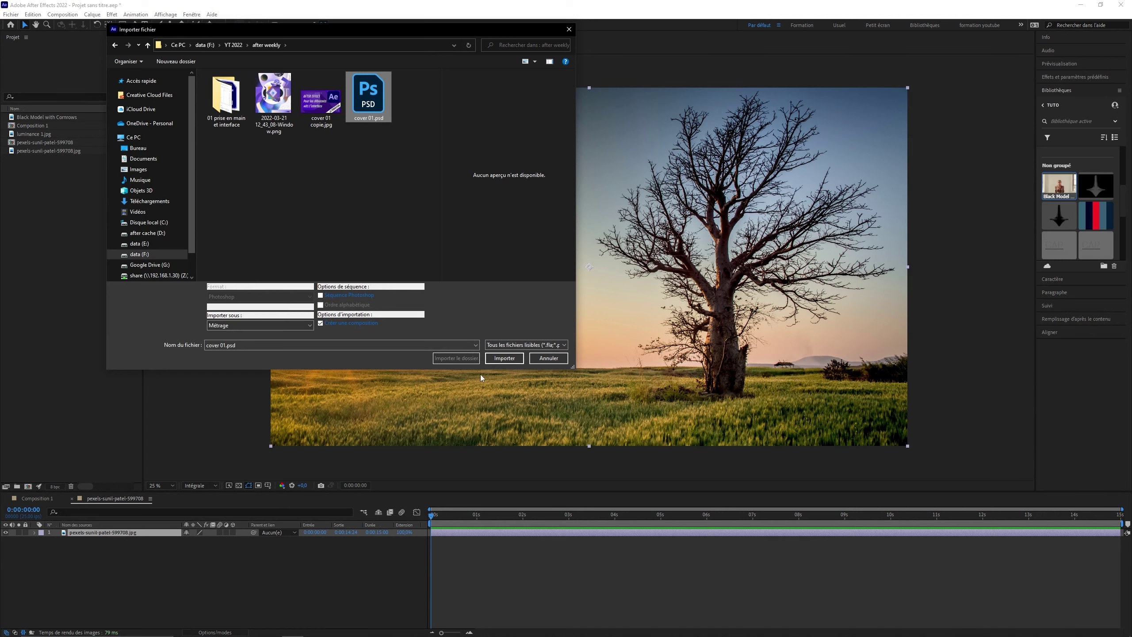
pyautogui.click(505, 358)
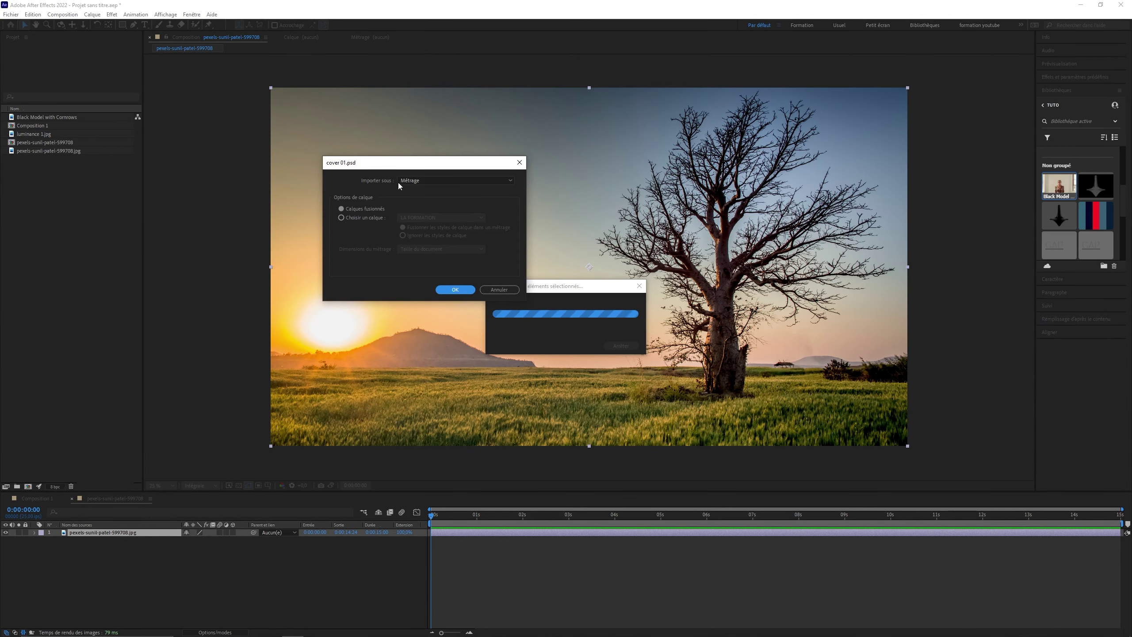
pyautogui.click(418, 179)
pyautogui.click(417, 191)
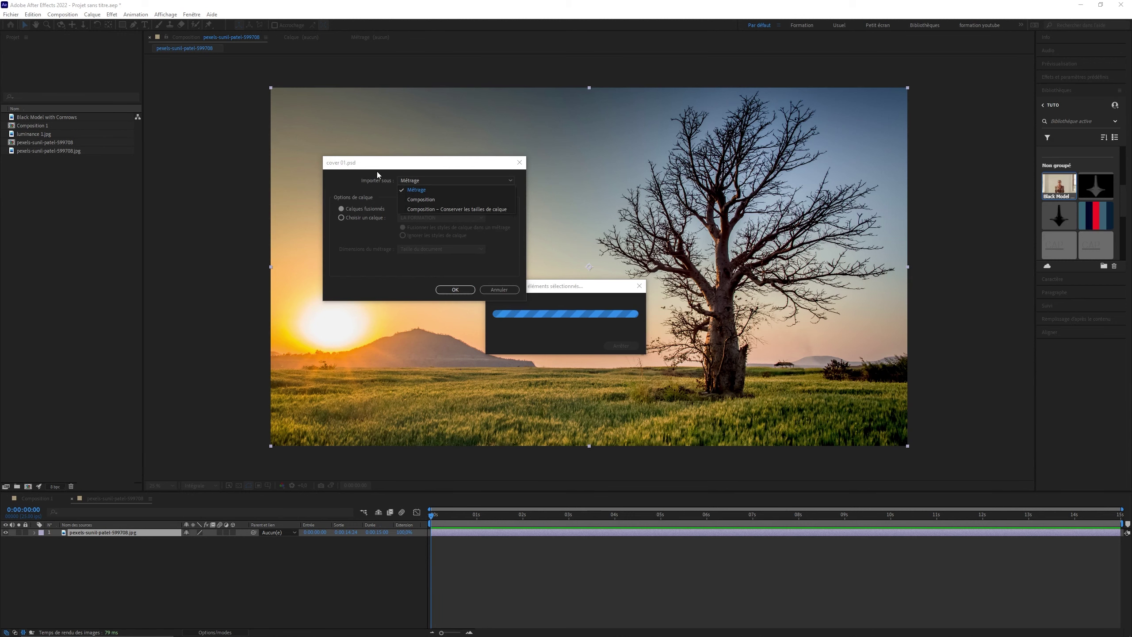
pyautogui.click(454, 290)
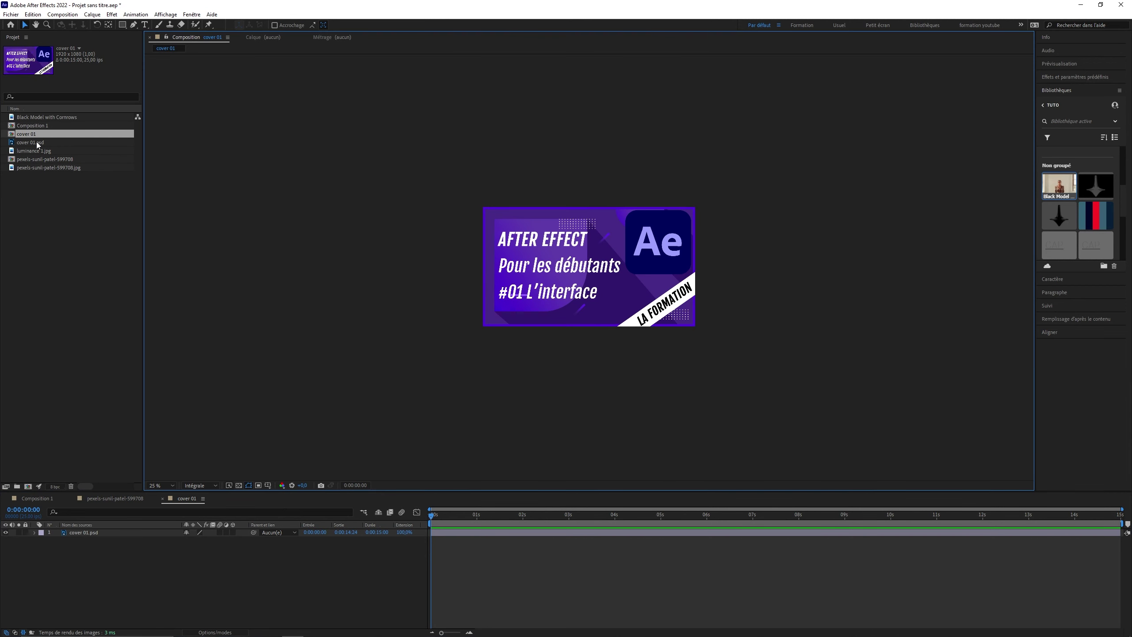
# Step: Inspect the cover 01 composition's cover 01.psd layer, then switch to the PSD in Photoshop
pyautogui.click(38, 134)
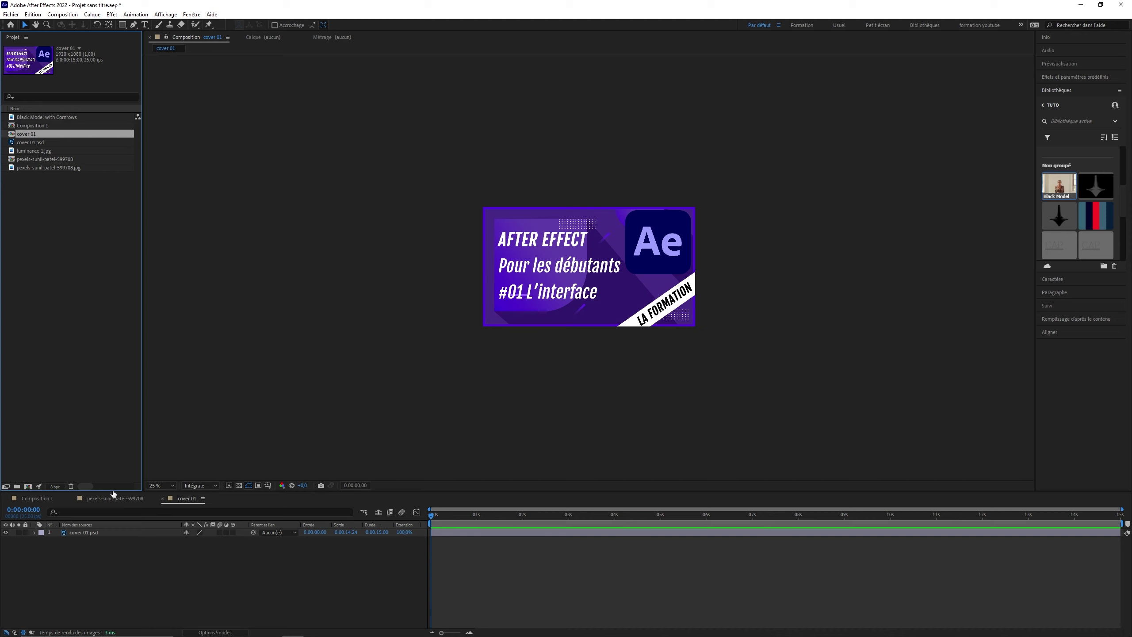
pyautogui.click(109, 532)
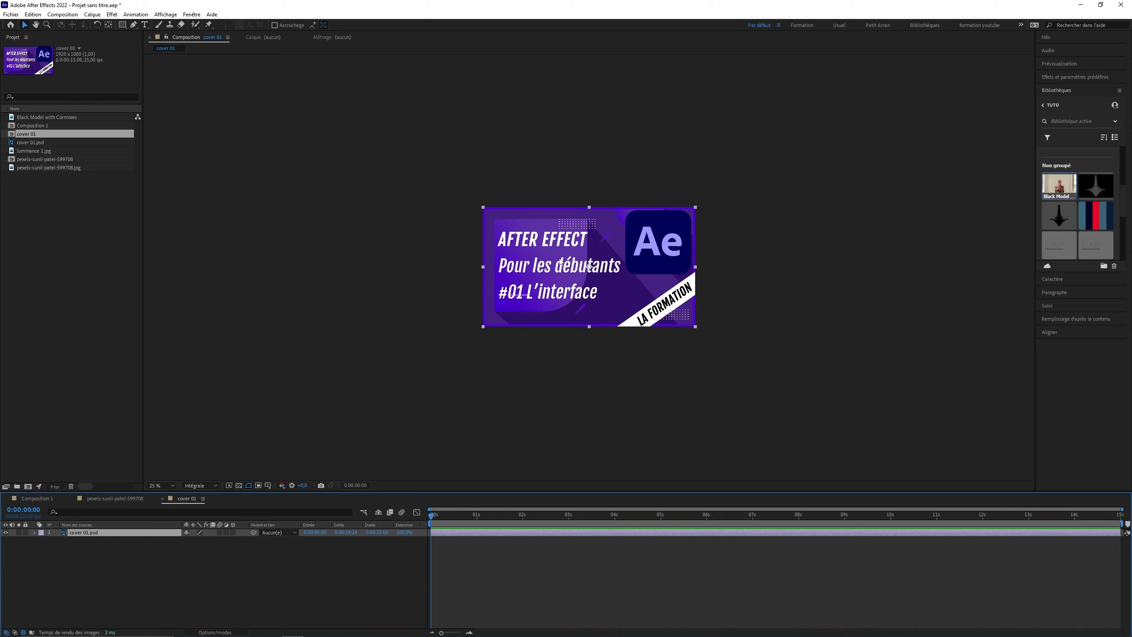
pyautogui.click(672, 261)
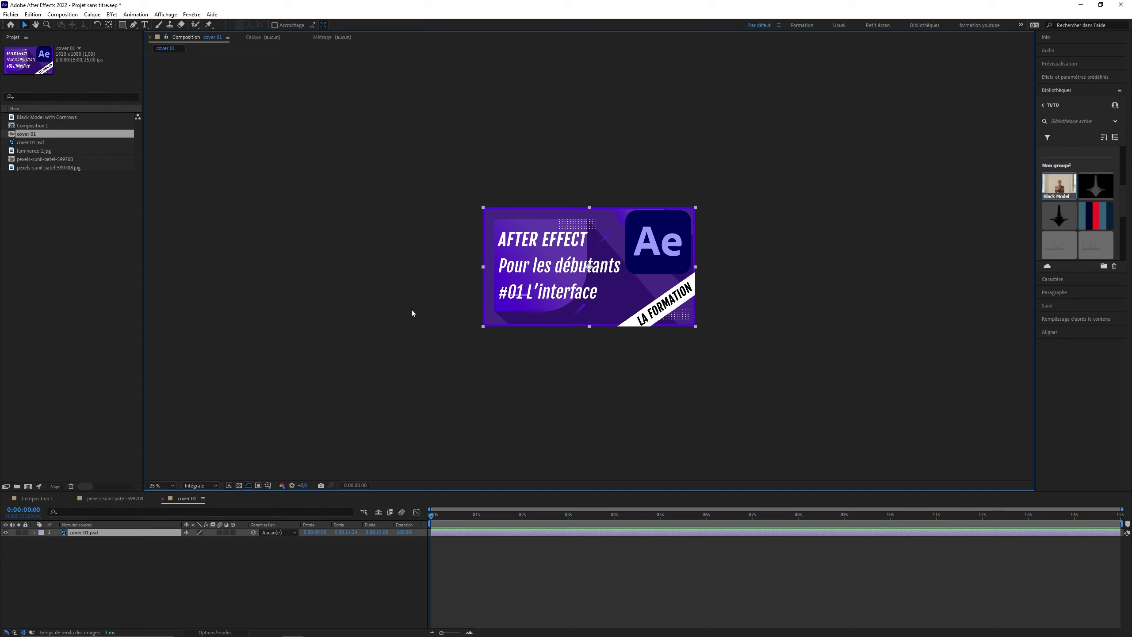
pyautogui.click(488, 400)
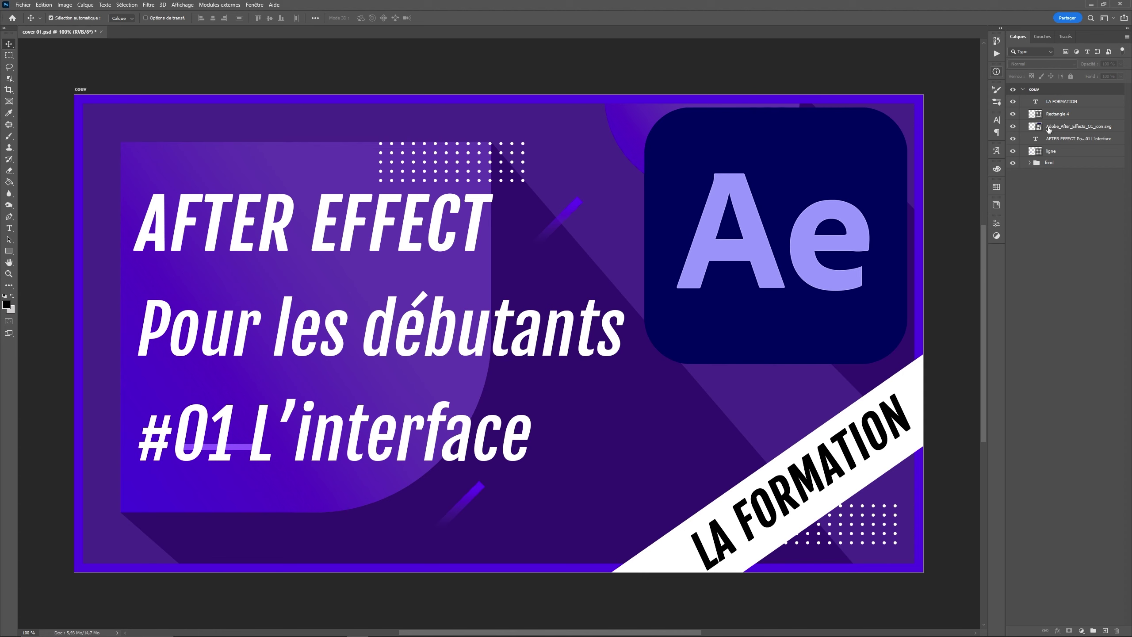
# Step: Step through the cover's layers from LA FORMATION down to Background, expanding the fond group
pyautogui.click(1063, 102)
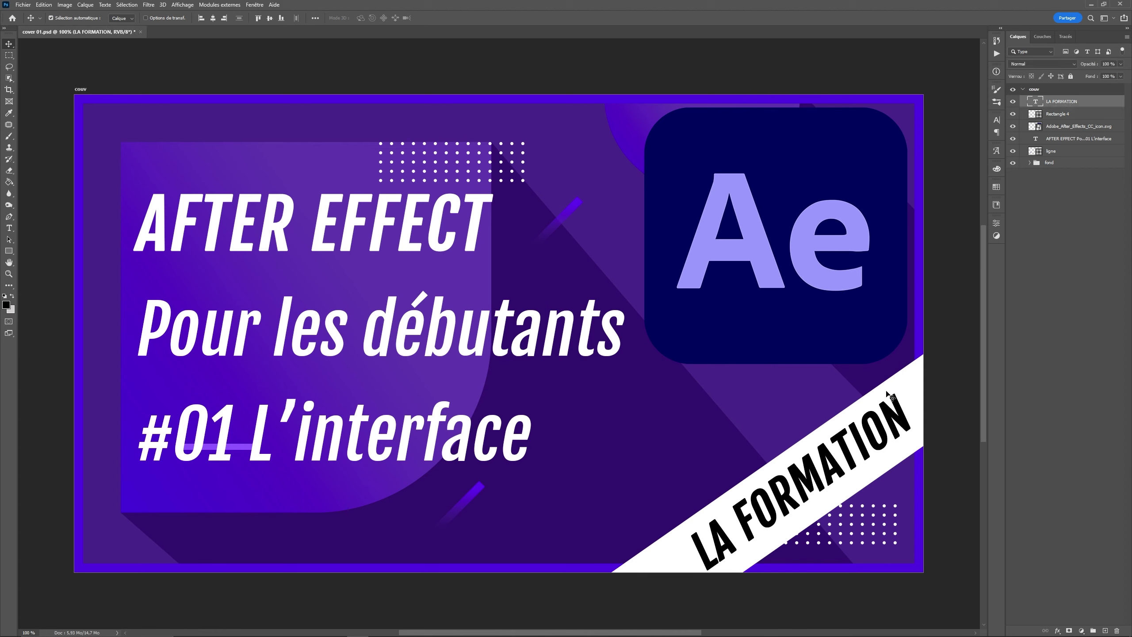
pyautogui.click(1083, 118)
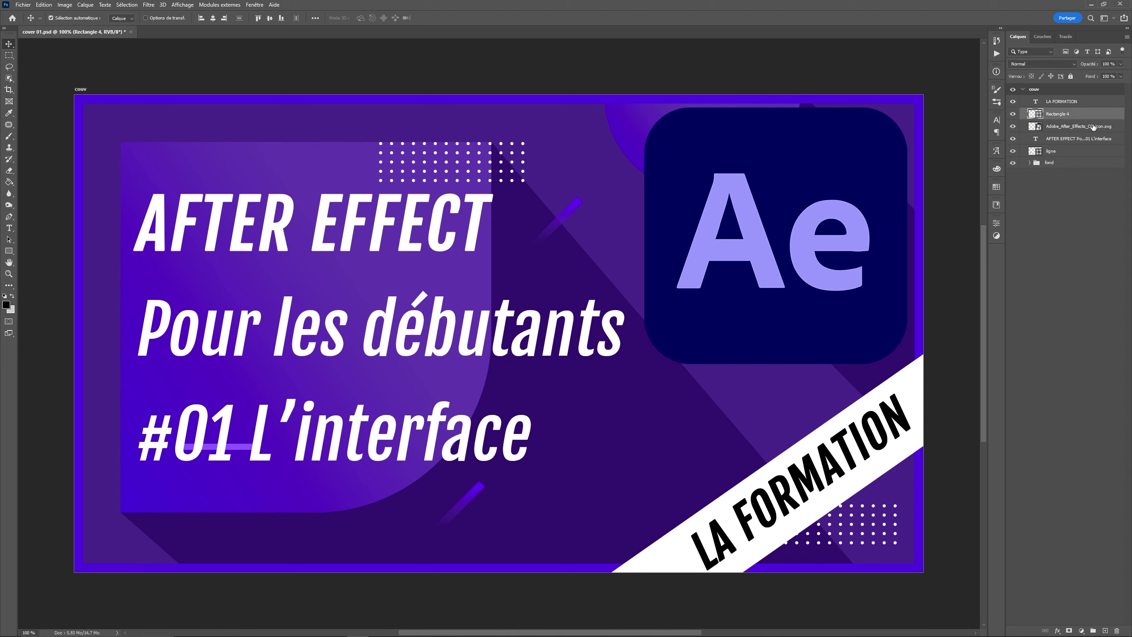
pyautogui.click(1079, 127)
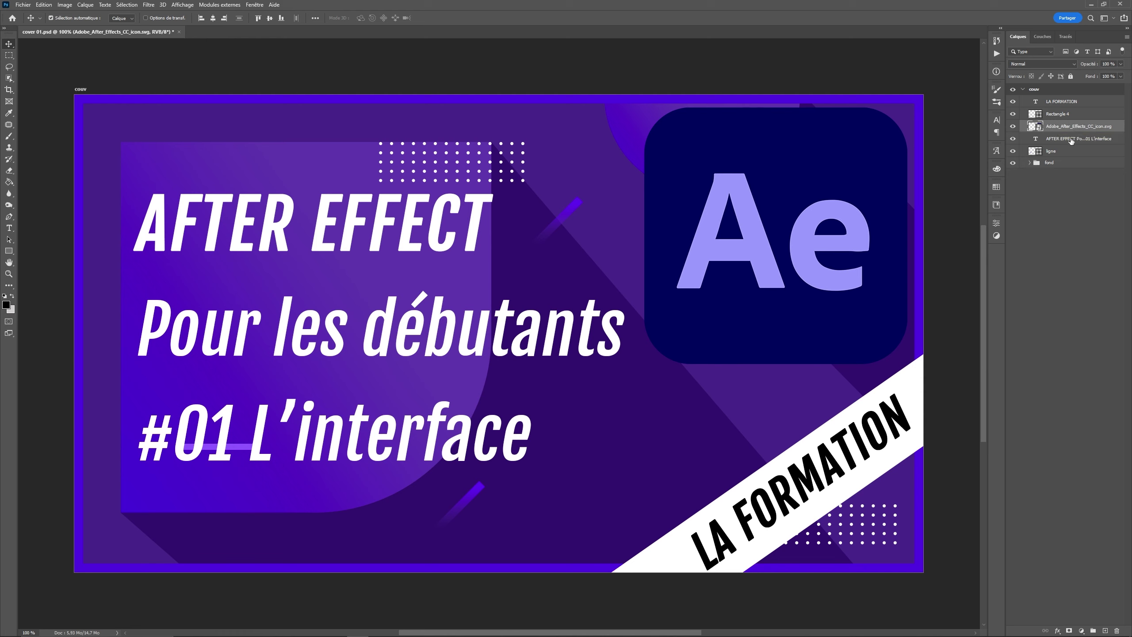
pyautogui.click(1071, 140)
pyautogui.click(1065, 152)
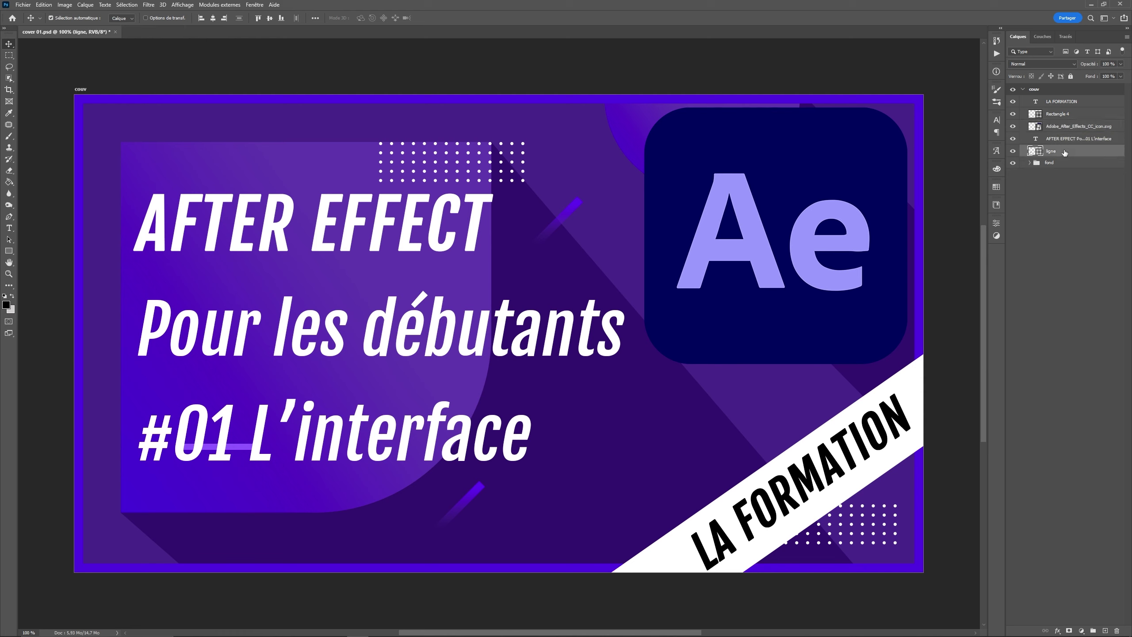
pyautogui.click(1052, 163)
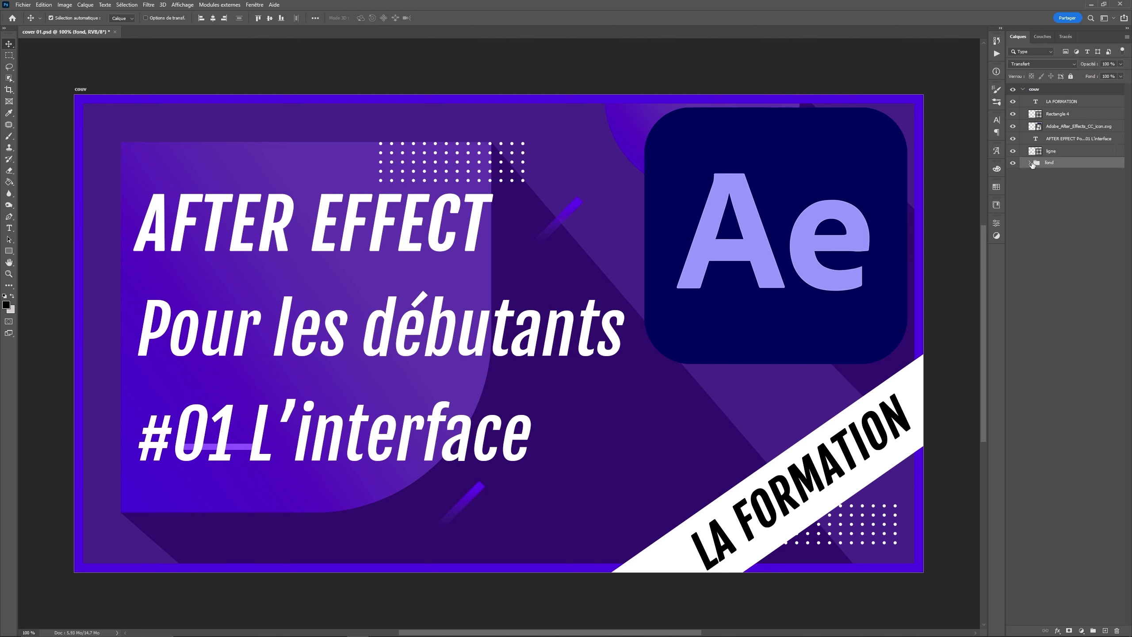
pyautogui.click(1029, 164)
pyautogui.click(1063, 217)
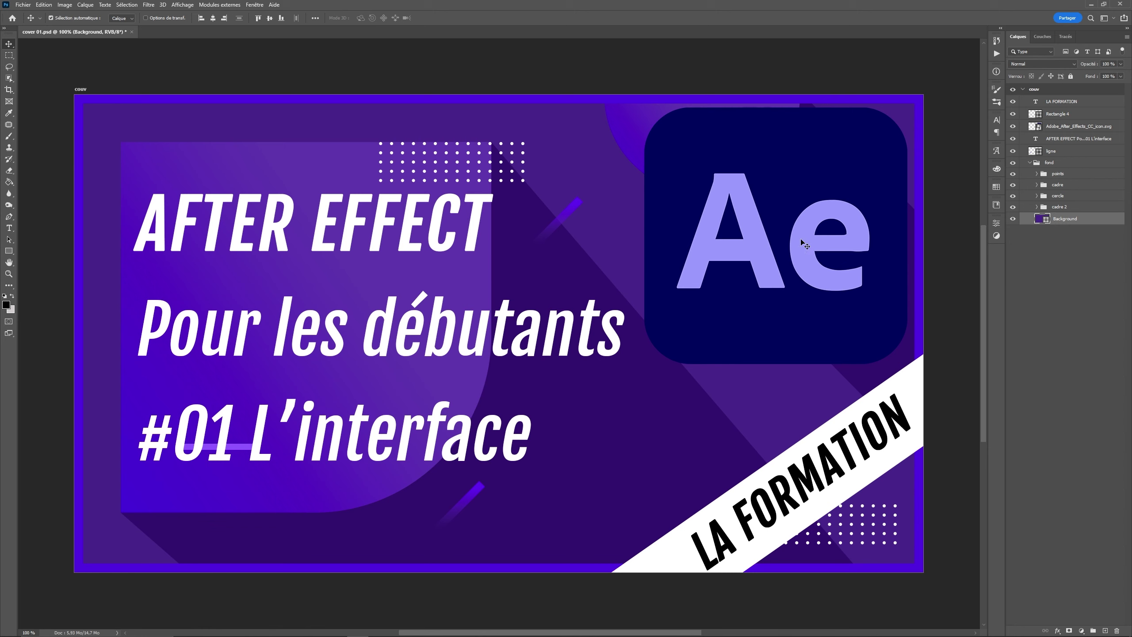
# Step: Toggle cadre 2's visibility off and on, inspect its layers, then collapse cadre 2 and fond
pyautogui.click(1060, 207)
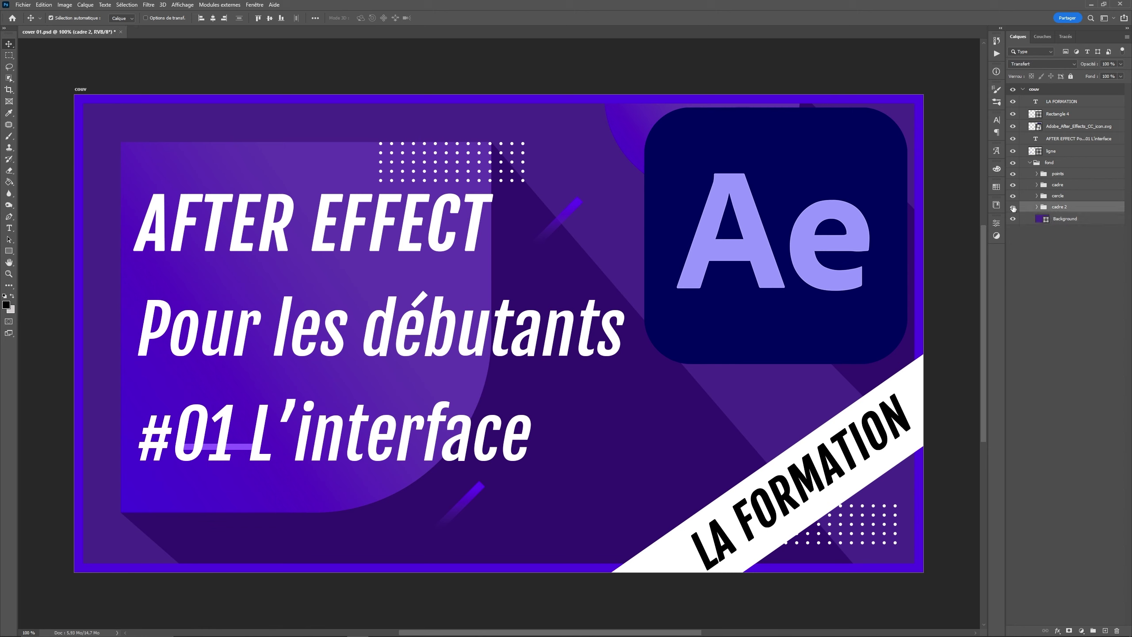
pyautogui.click(1013, 208)
pyautogui.click(1013, 208)
pyautogui.click(1036, 207)
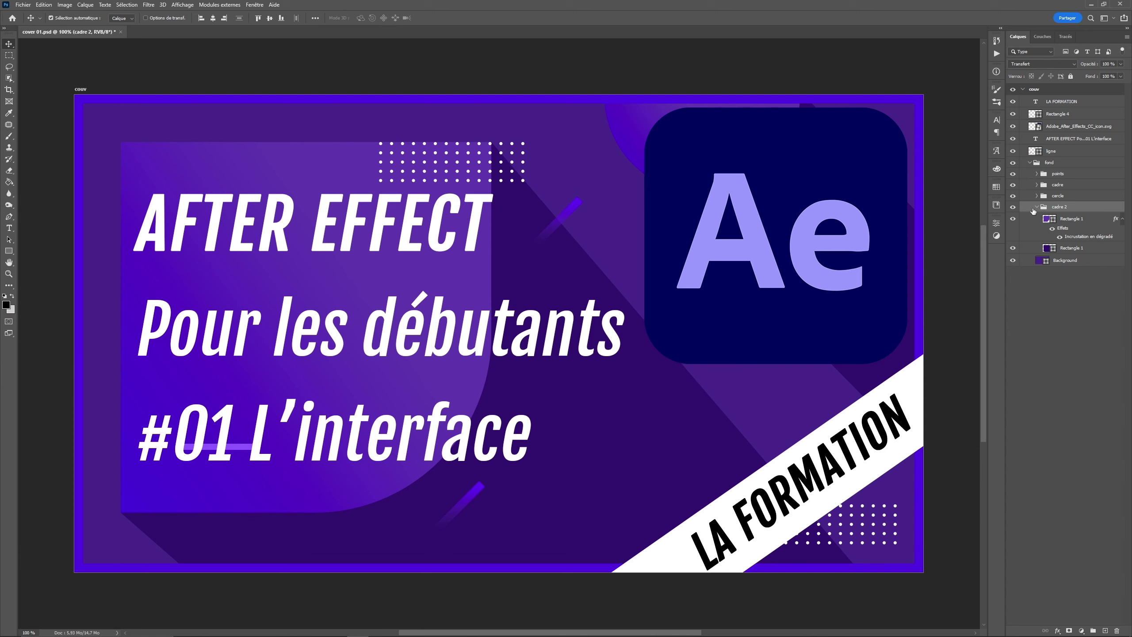
pyautogui.click(1035, 207)
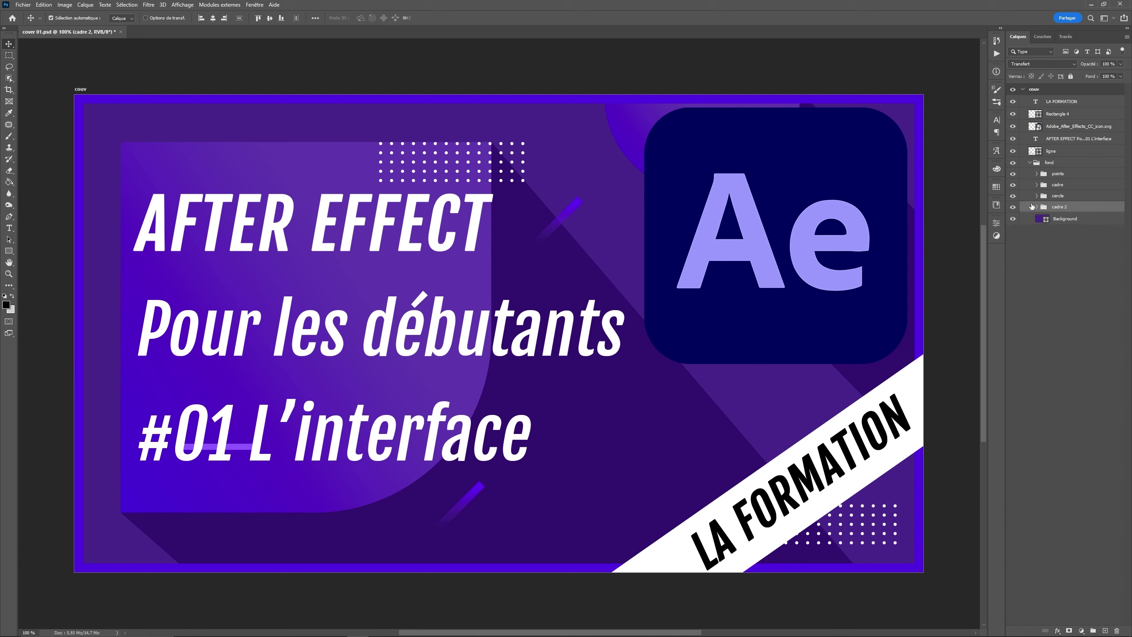
pyautogui.click(1030, 162)
pyautogui.click(65, 5)
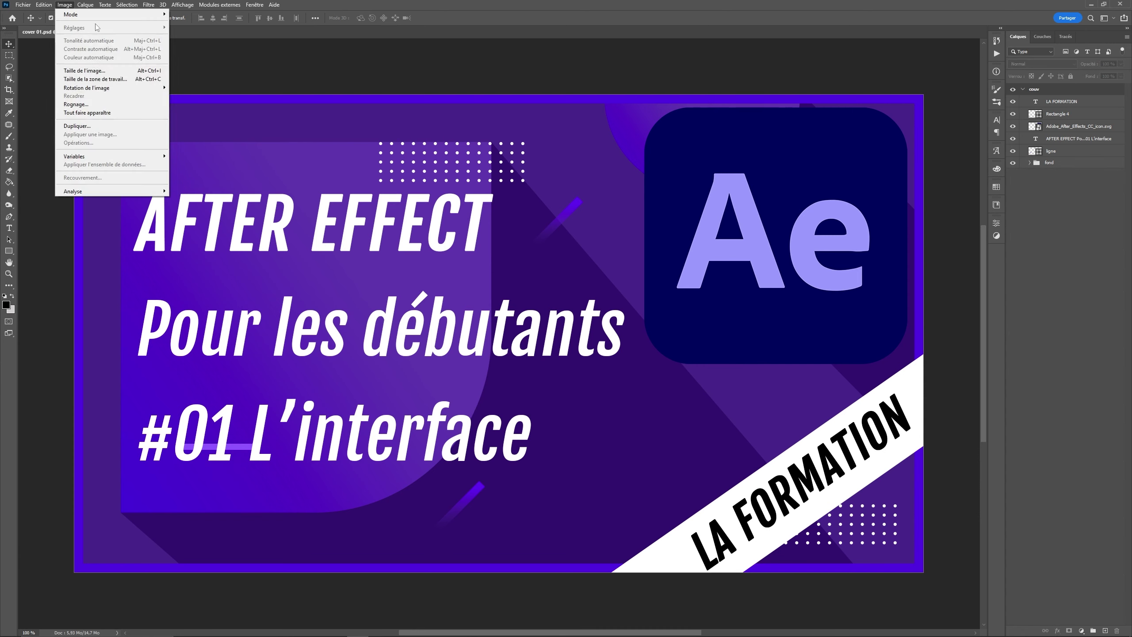
# Step: Resize the image to 50% width, making it 960×540 px
pyautogui.click(95, 72)
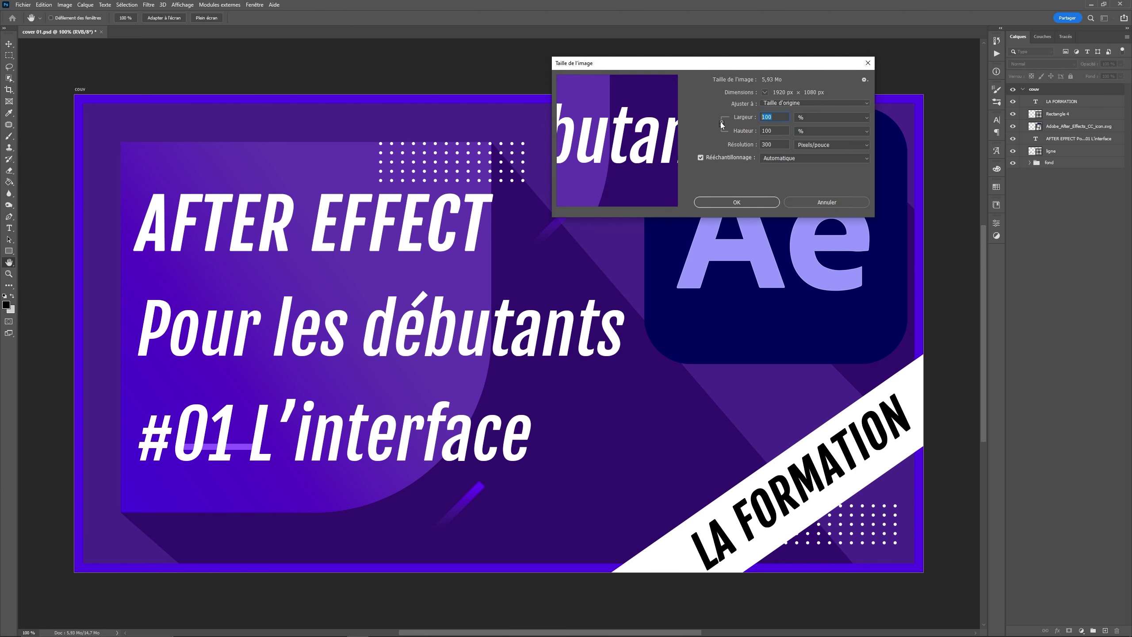
pyautogui.write('50')
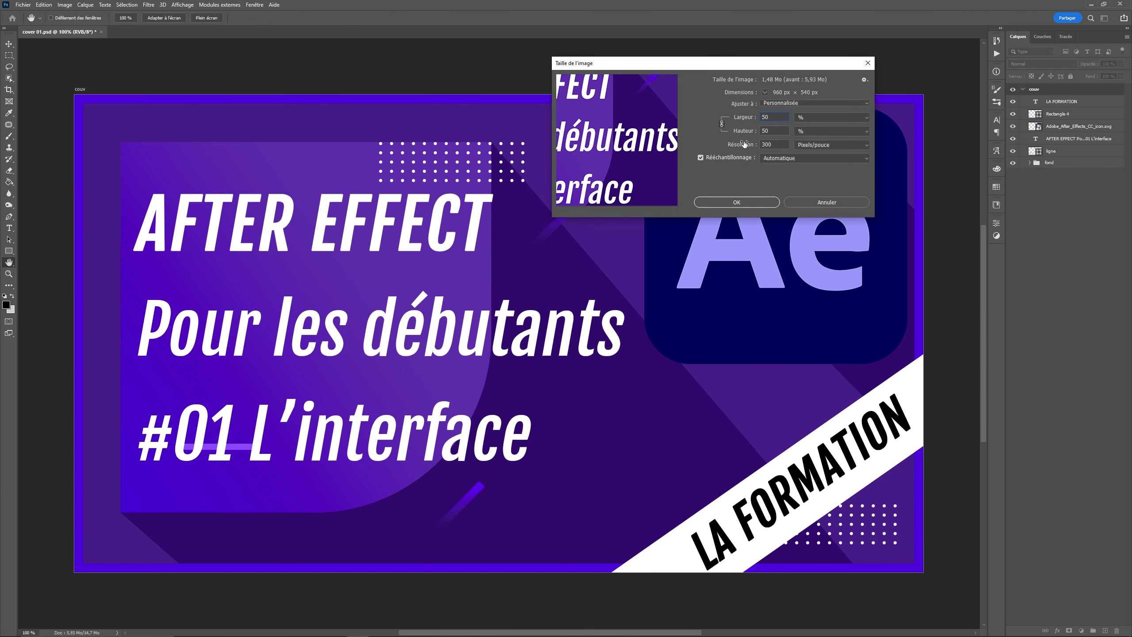
pyautogui.click(747, 204)
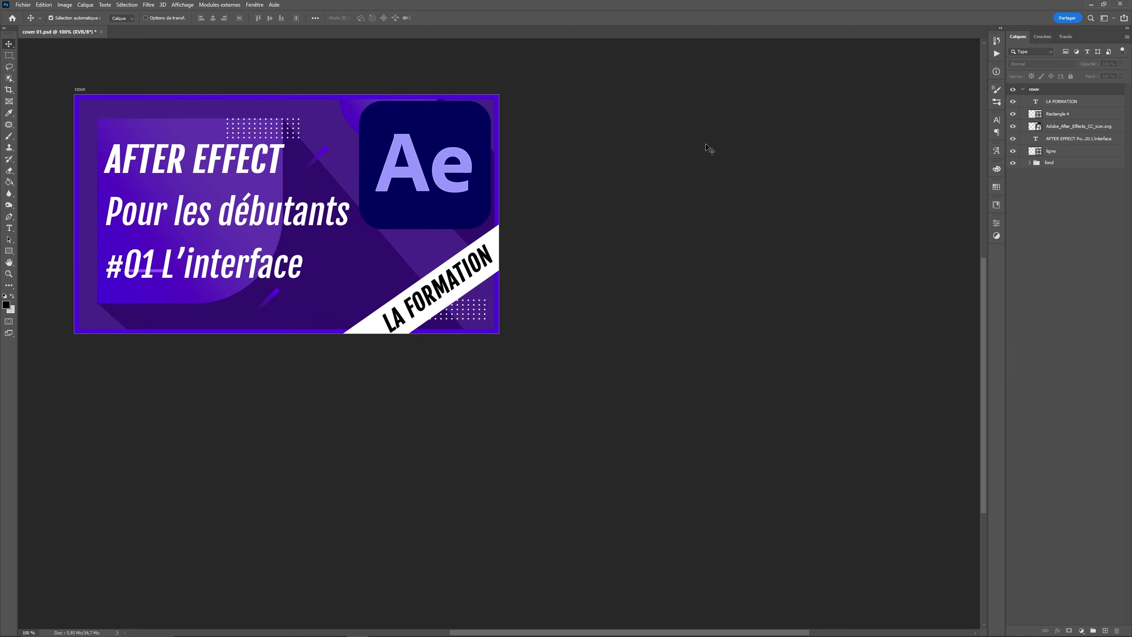
# Step: Save the halved cover as a new PSD named couv test.psd
pyautogui.hotkey('ctrl', 'shift', 's')
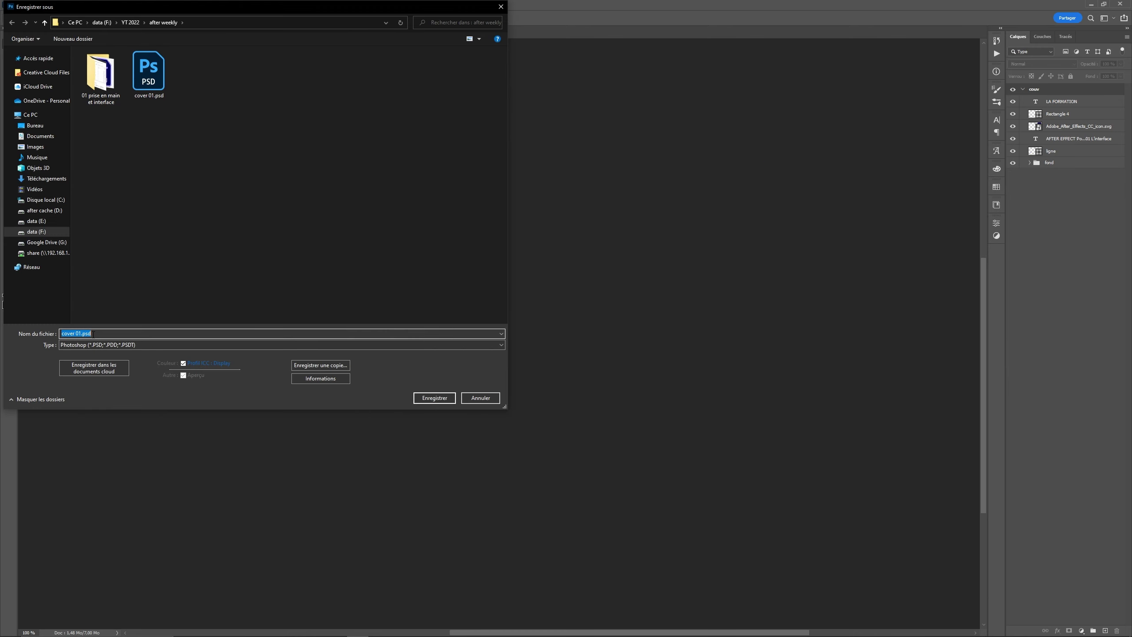
pyautogui.write('couv test')
pyautogui.press('Return')
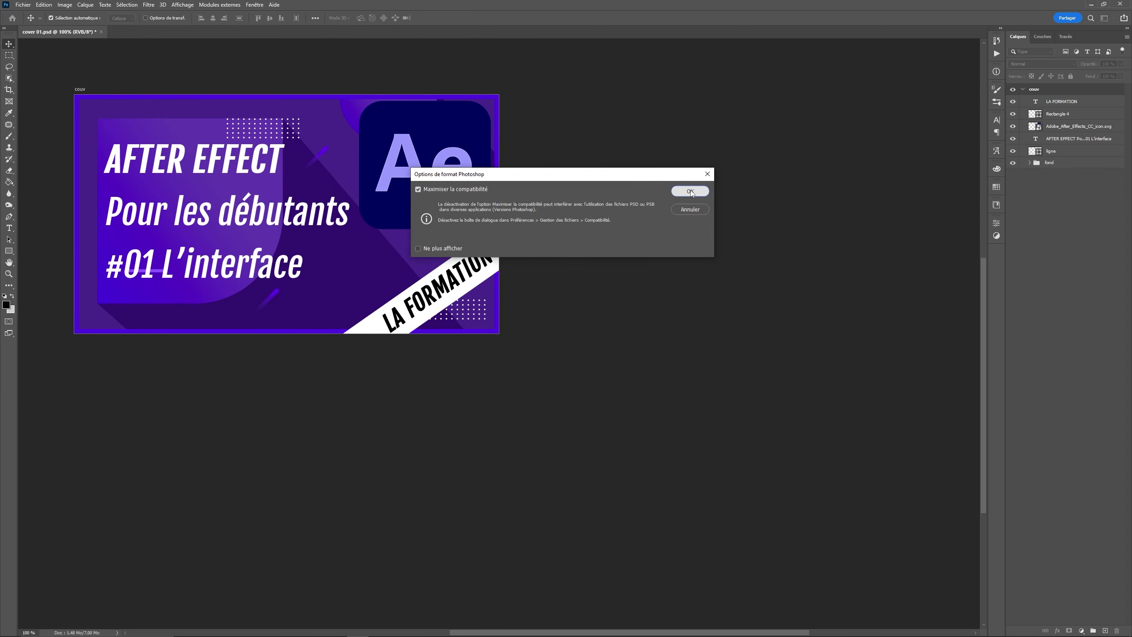
pyautogui.click(690, 191)
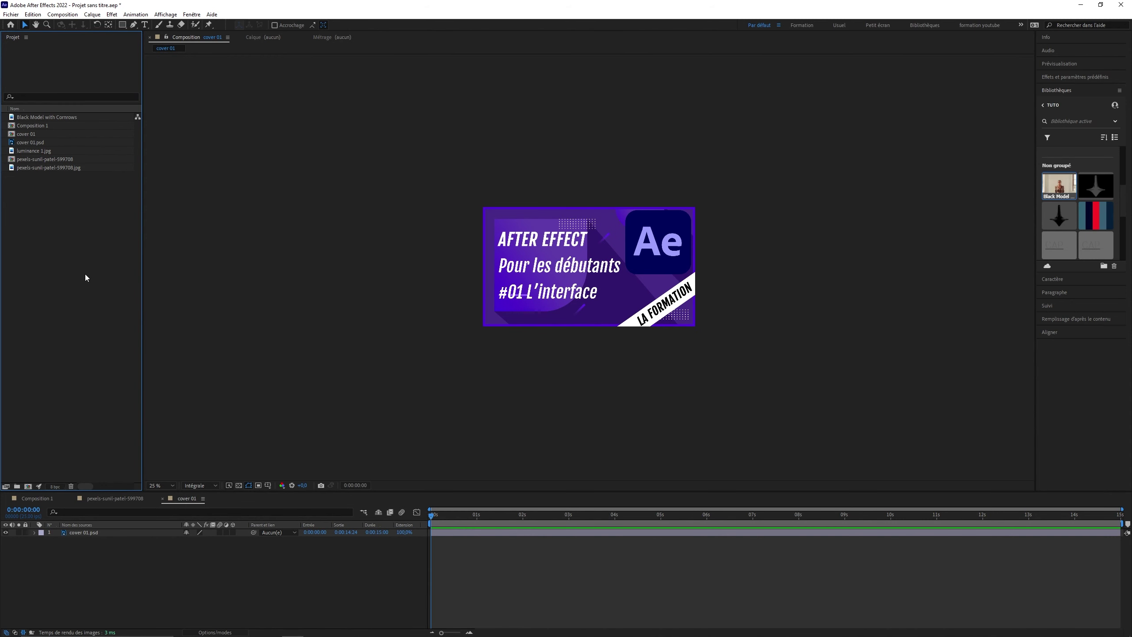
# Step: Choose couv test.psd in the Import File dialog and import it
pyautogui.doubleClick(54, 249)
pyautogui.click(321, 96)
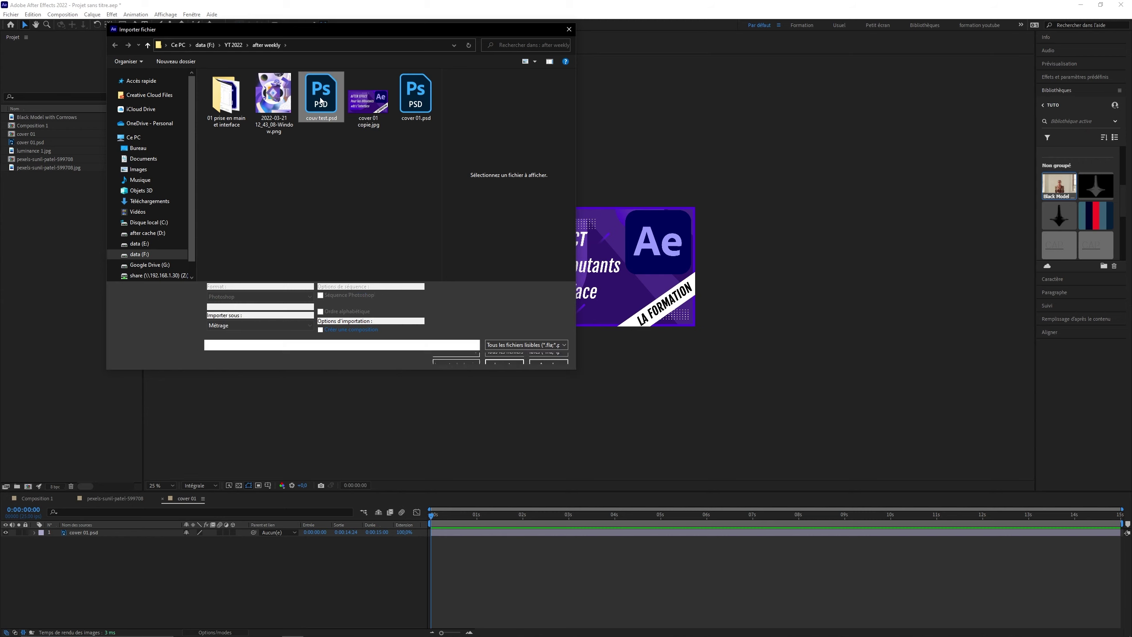
pyautogui.click(315, 326)
pyautogui.click(302, 327)
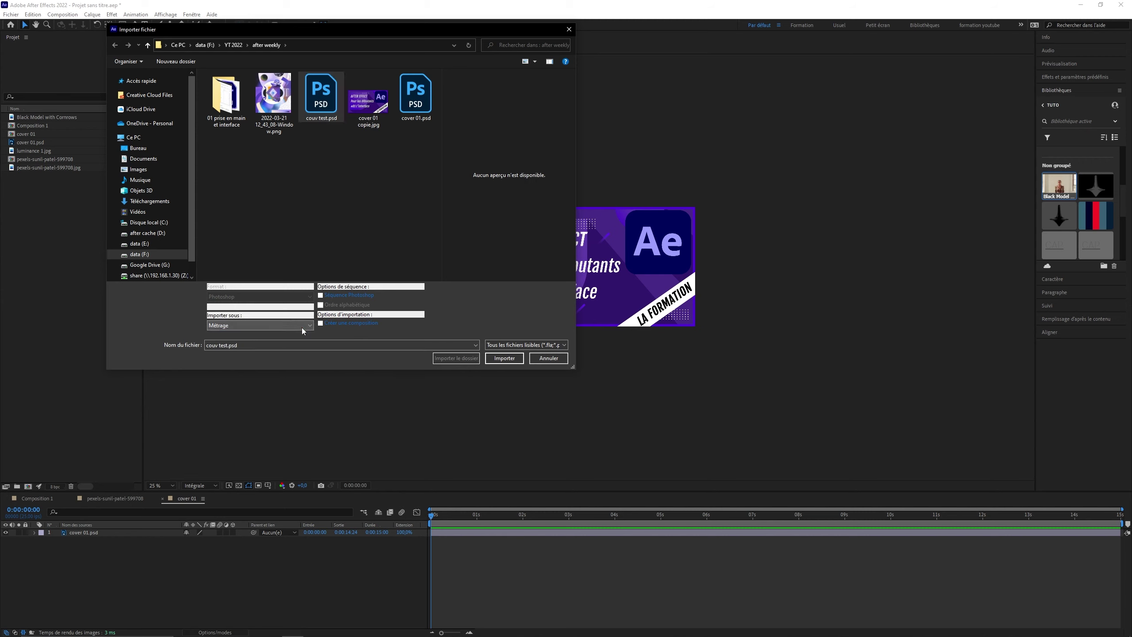
pyautogui.click(504, 358)
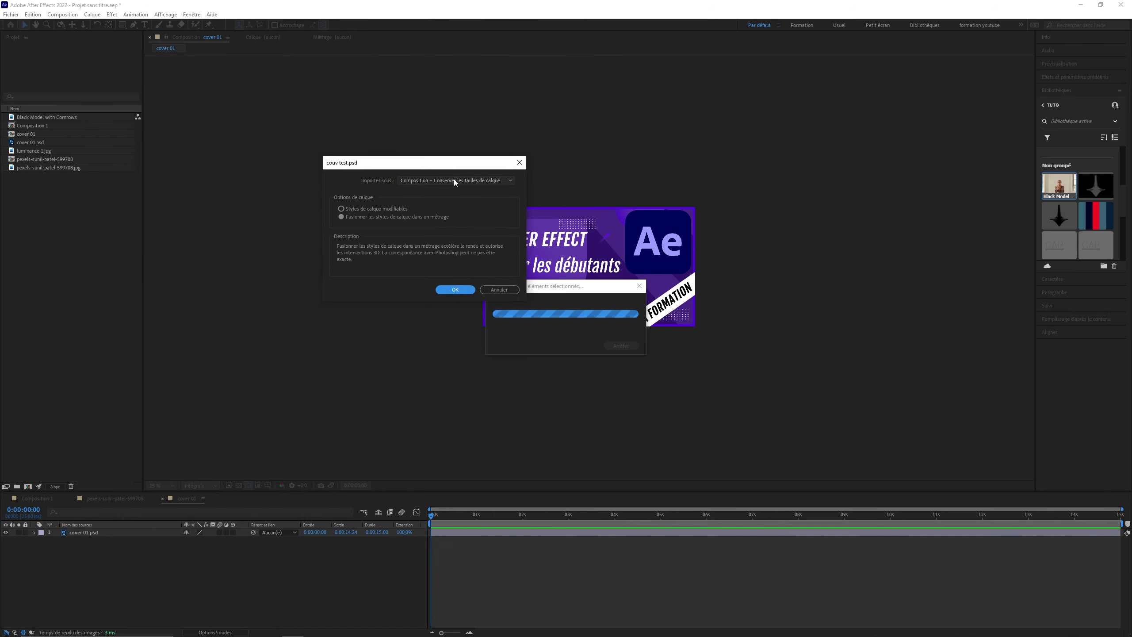
# Step: Import the PSD as a Composition with editable layer styles
pyautogui.click(429, 181)
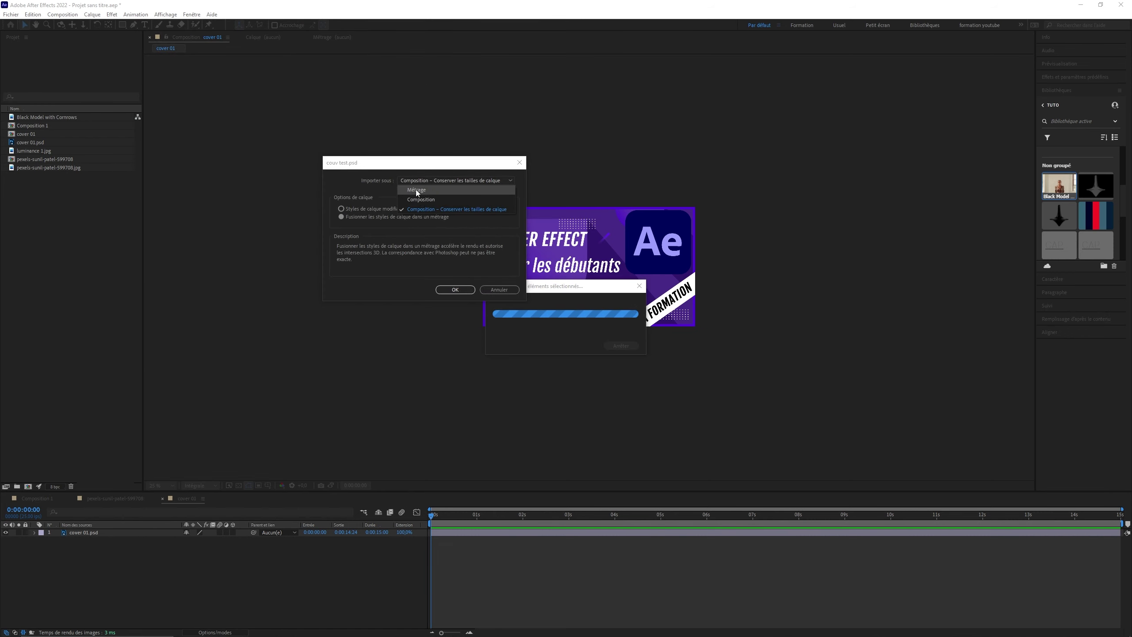
pyautogui.click(422, 199)
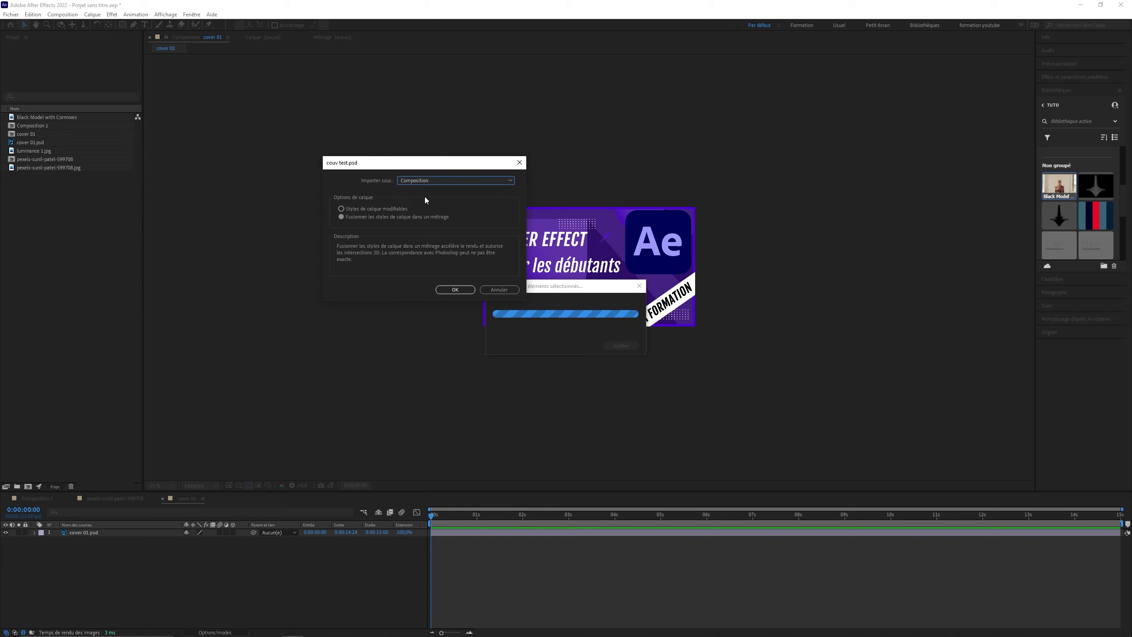
pyautogui.click(367, 217)
pyautogui.click(367, 210)
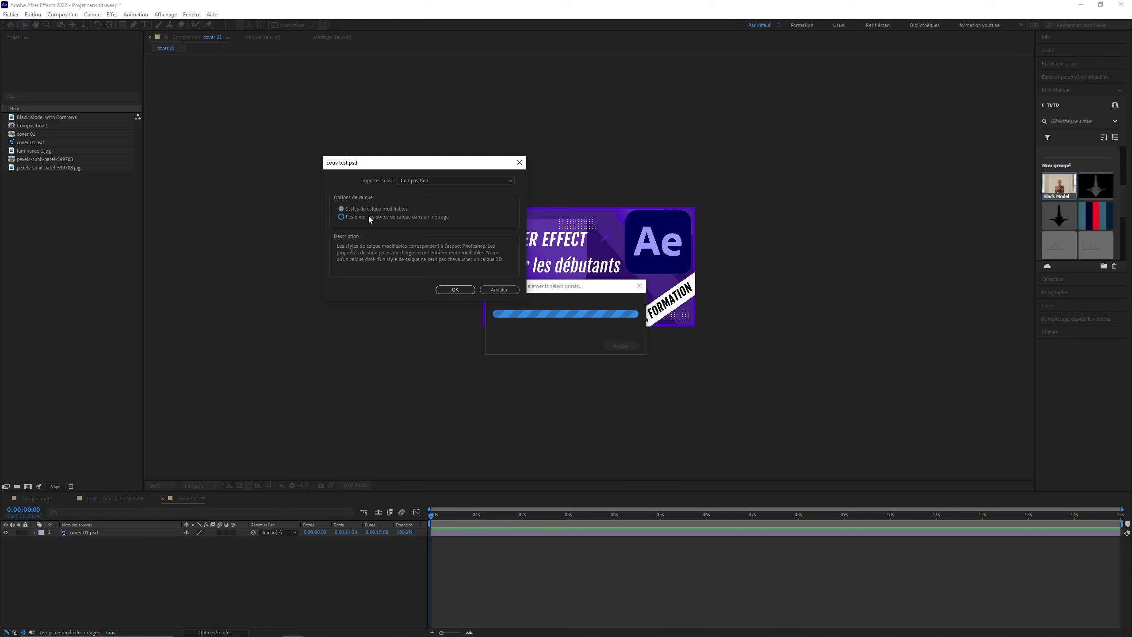
pyautogui.click(368, 216)
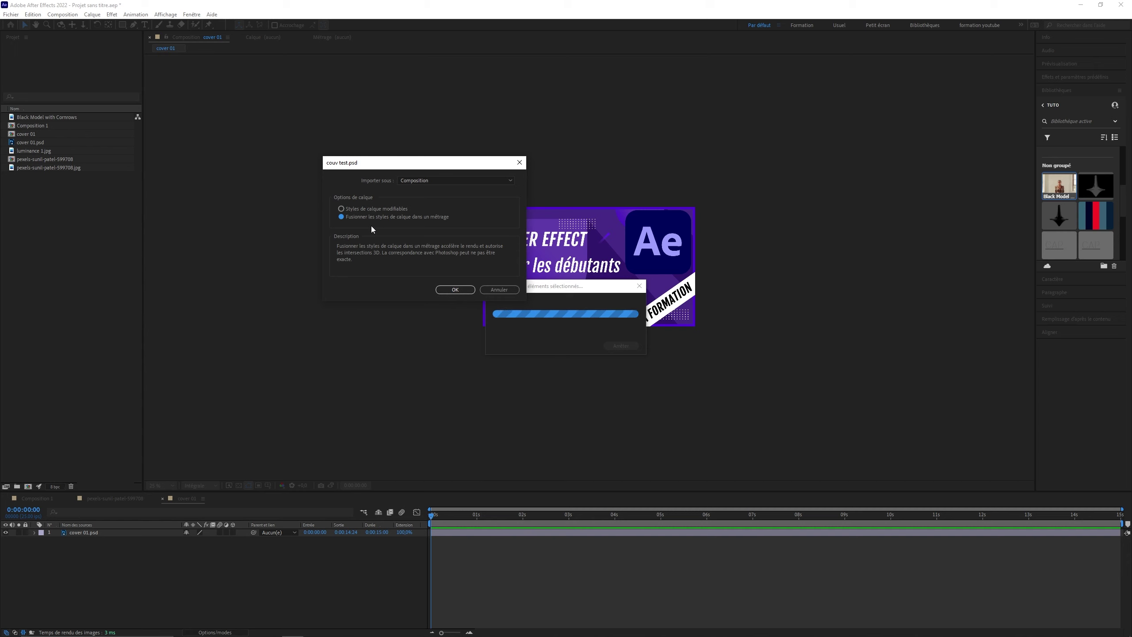
pyautogui.click(364, 208)
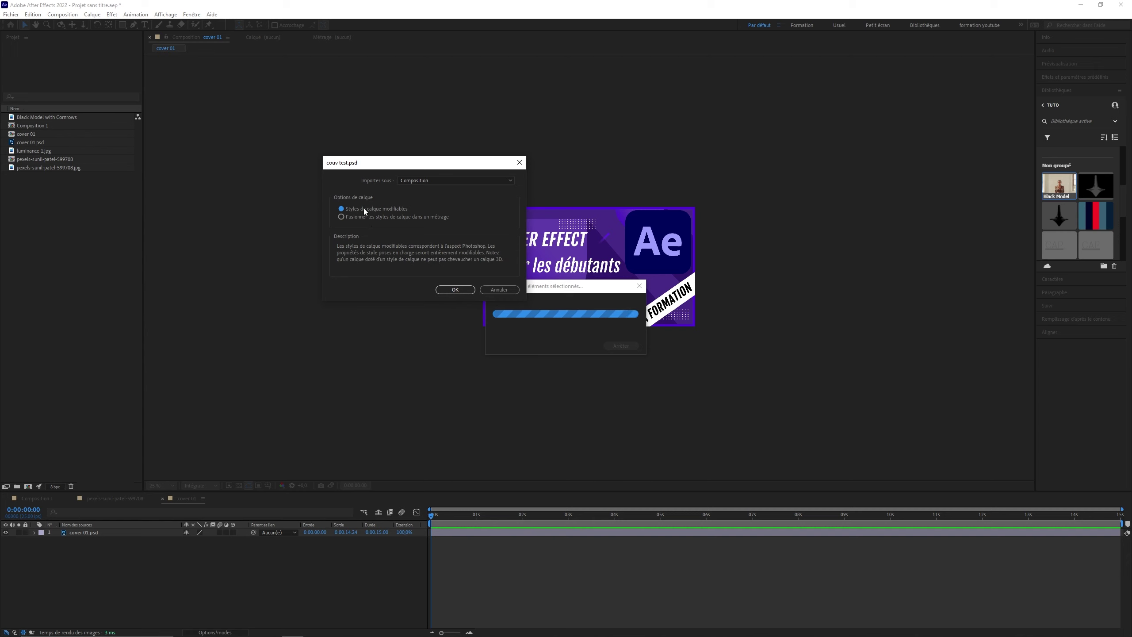
pyautogui.click(454, 289)
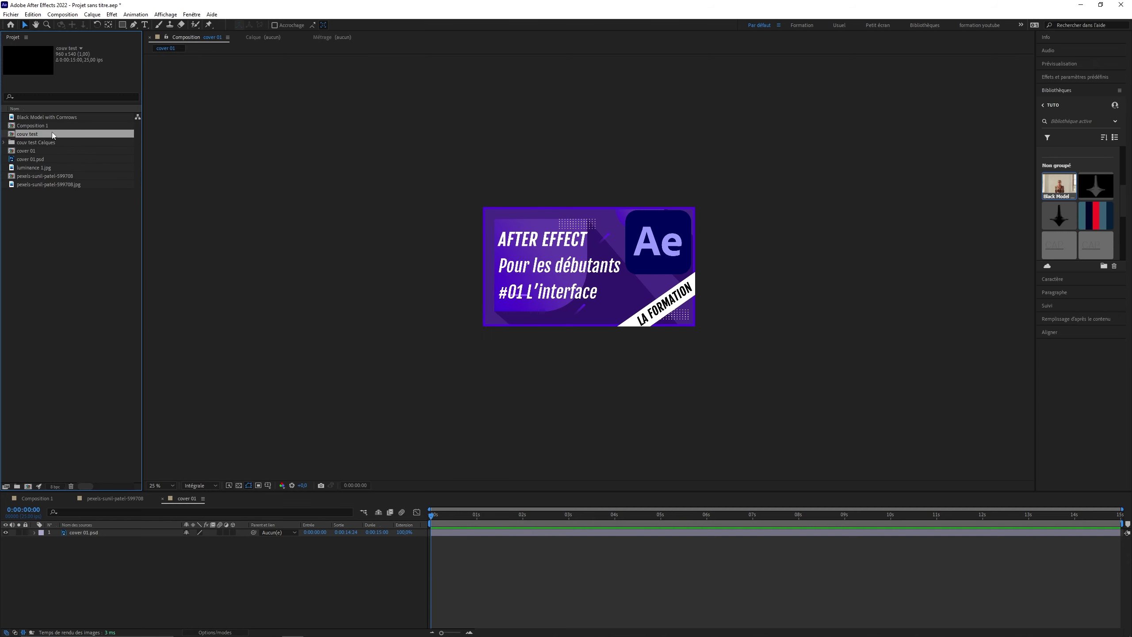
# Step: Open couv test at 50% zoom and re-import couv test.psd with merged layer styles
pyautogui.doubleClick(30, 135)
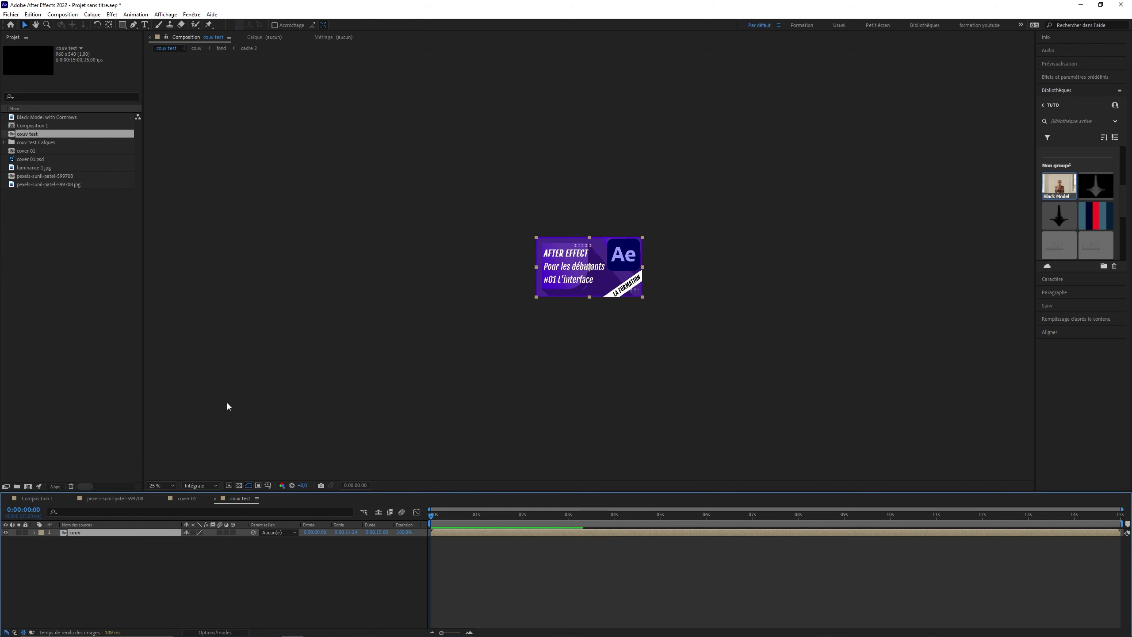
pyautogui.press('.')
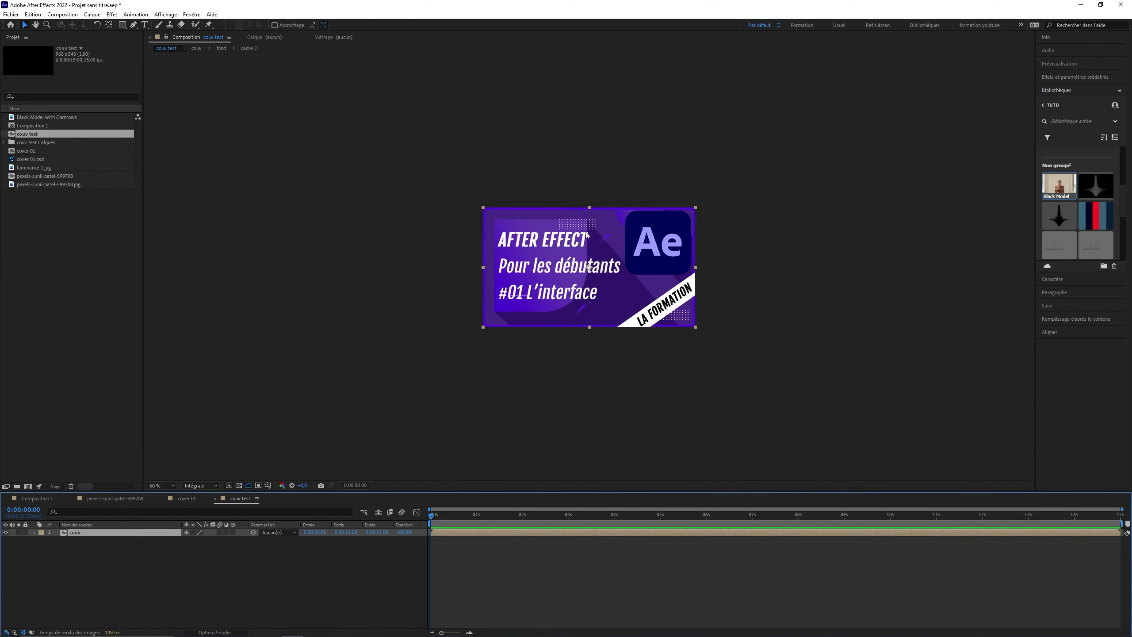
pyautogui.doubleClick(98, 250)
pyautogui.click(511, 358)
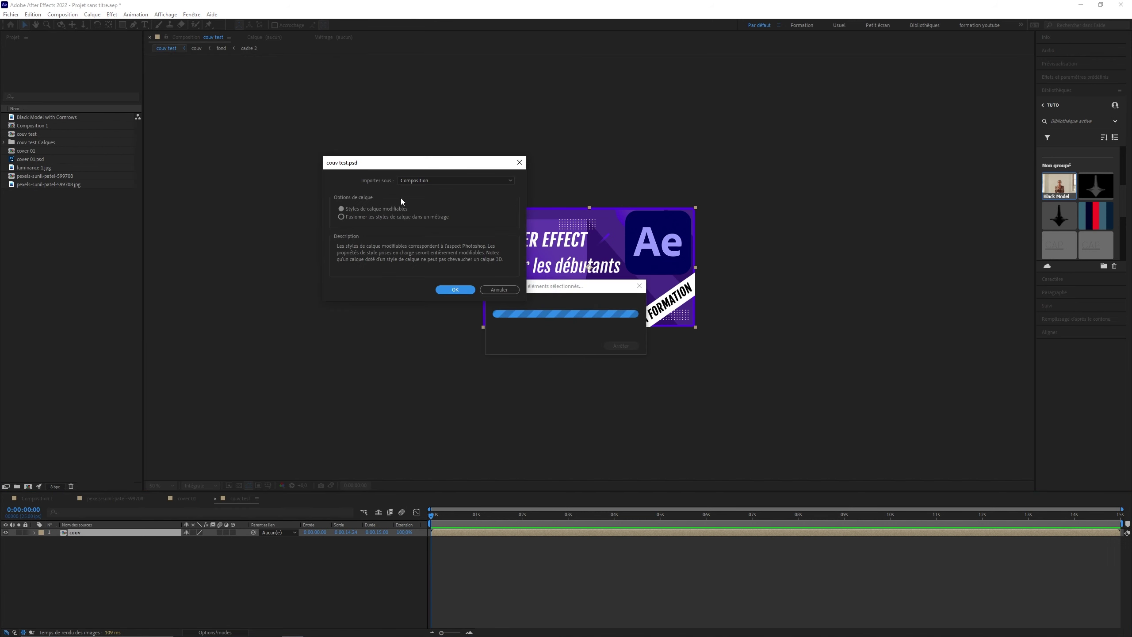
pyautogui.click(346, 217)
pyautogui.click(455, 289)
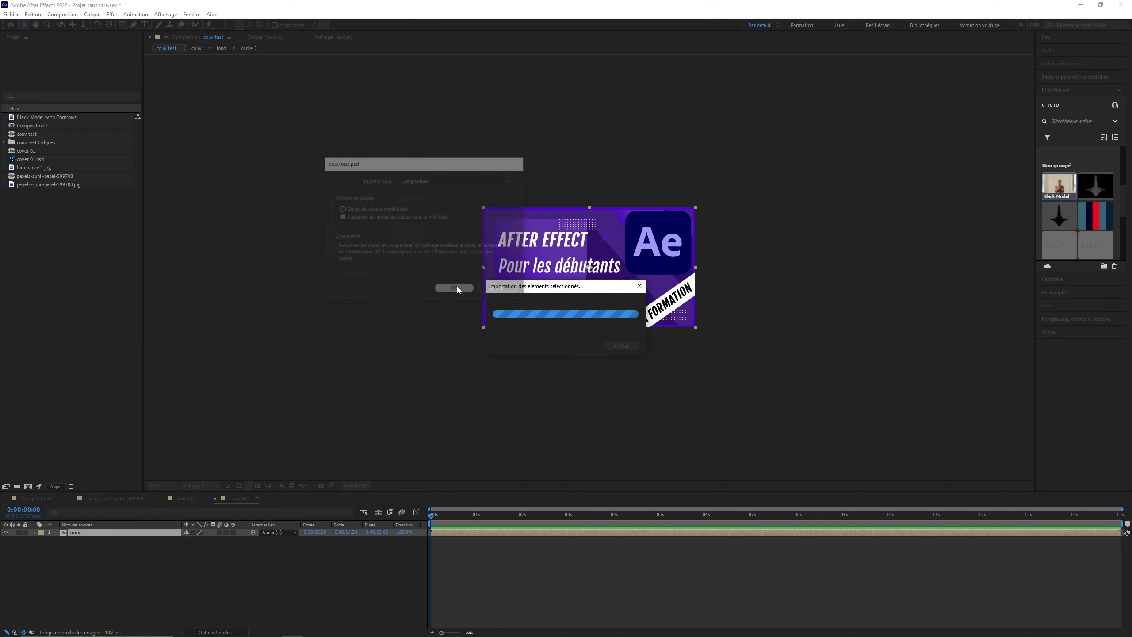
# Step: Open the resulting couv test 2 composition, then undo to remove it
pyautogui.click(29, 143)
pyautogui.doubleClick(29, 142)
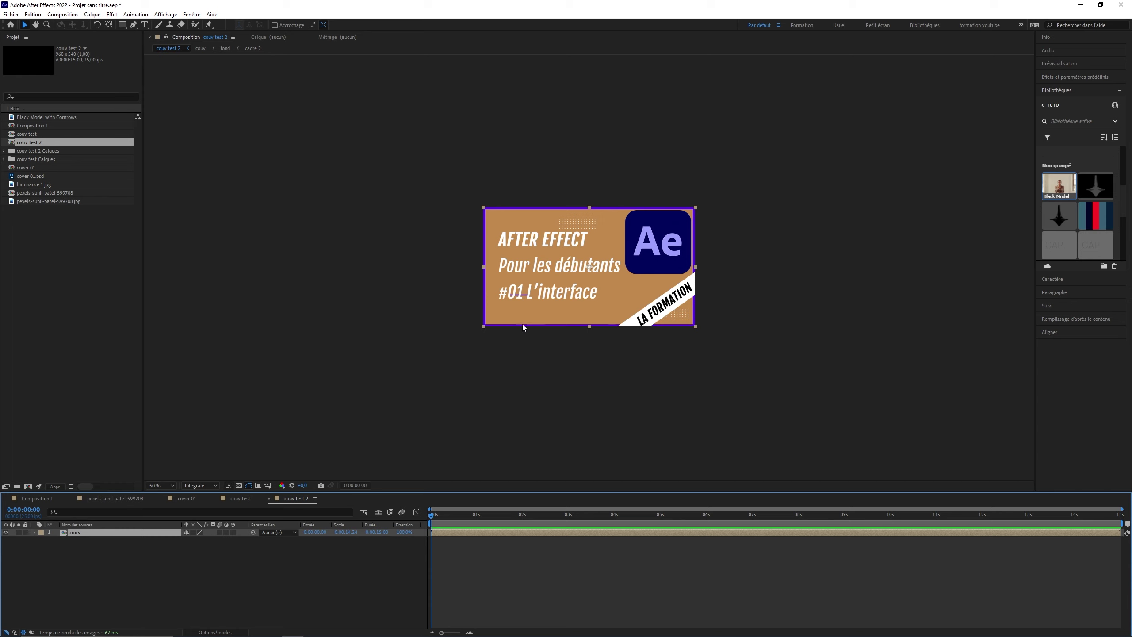
pyautogui.hotkey('ctrl', 'z')
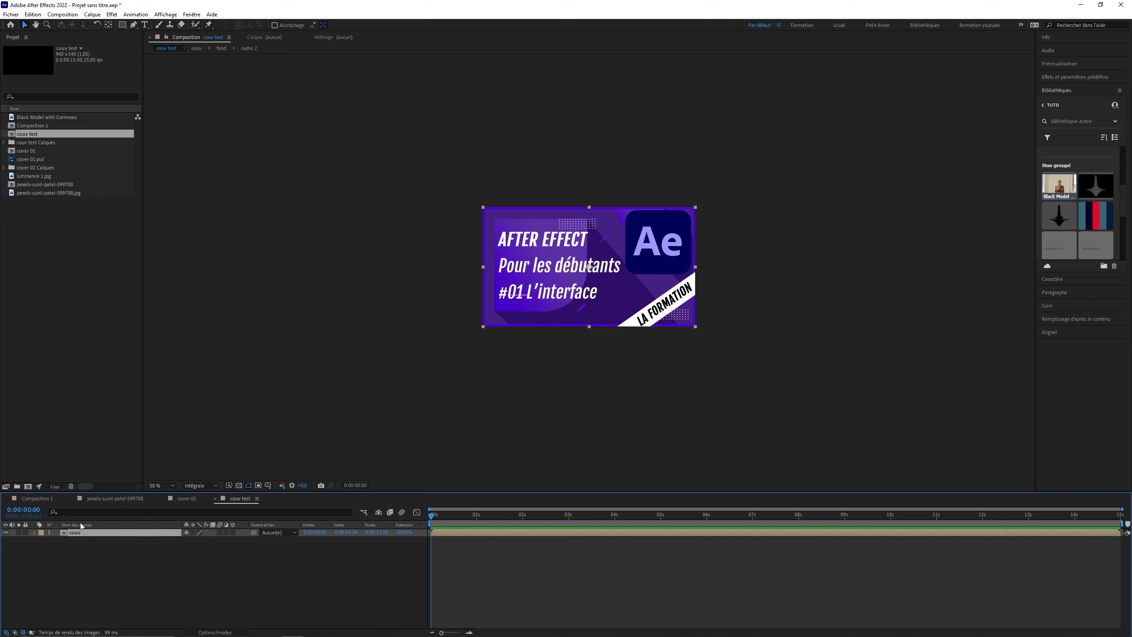
pyautogui.doubleClick(75, 533)
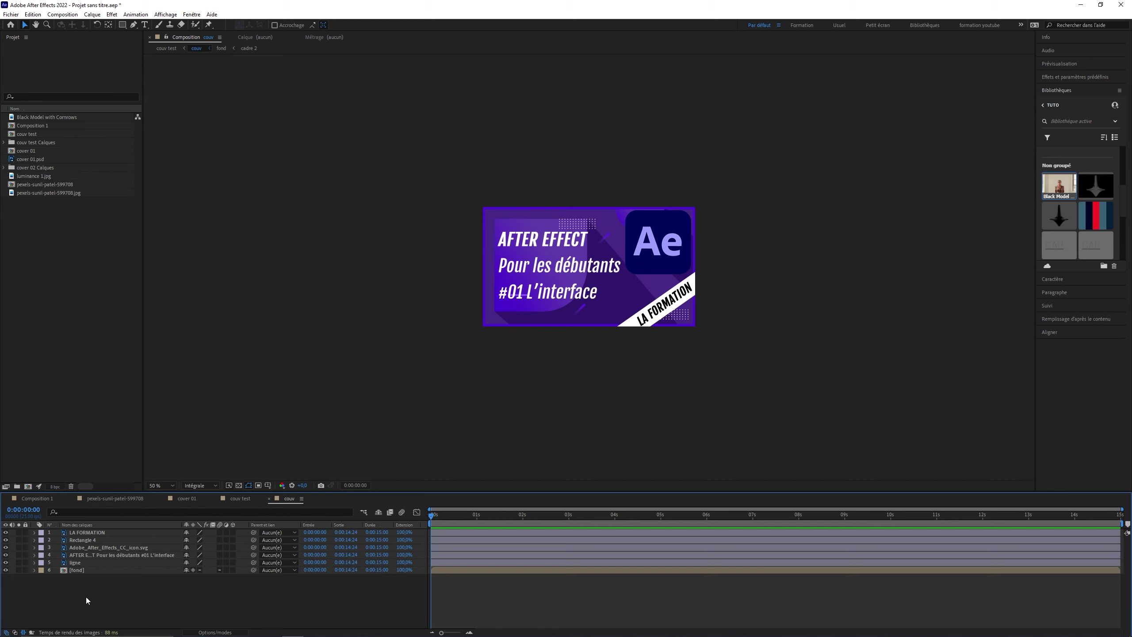
pyautogui.click(93, 571)
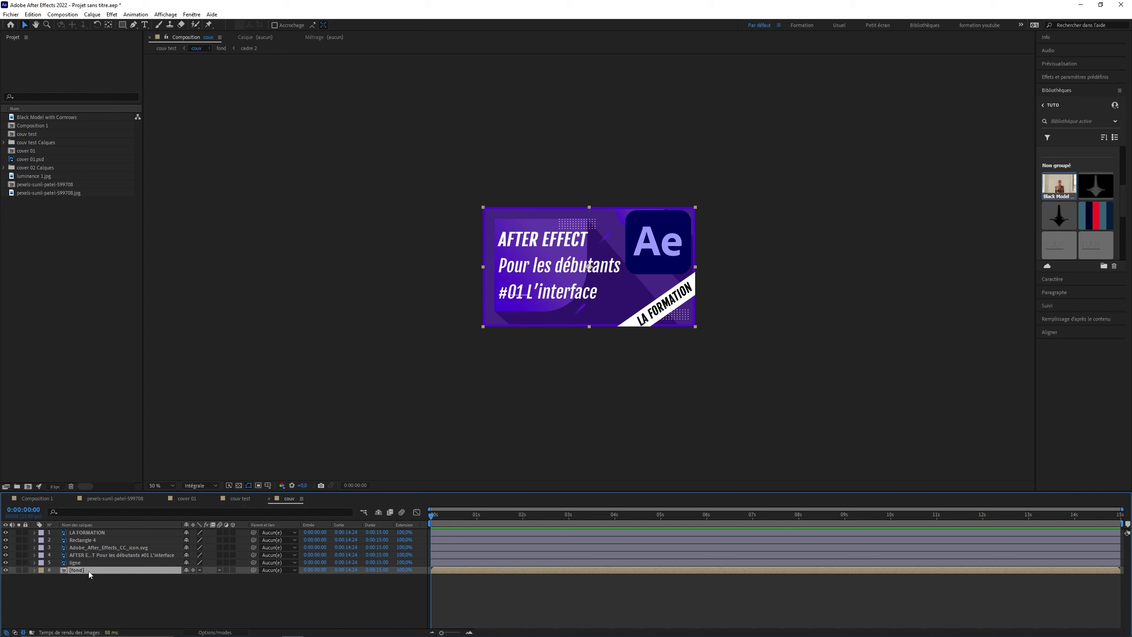
pyautogui.doubleClick(89, 572)
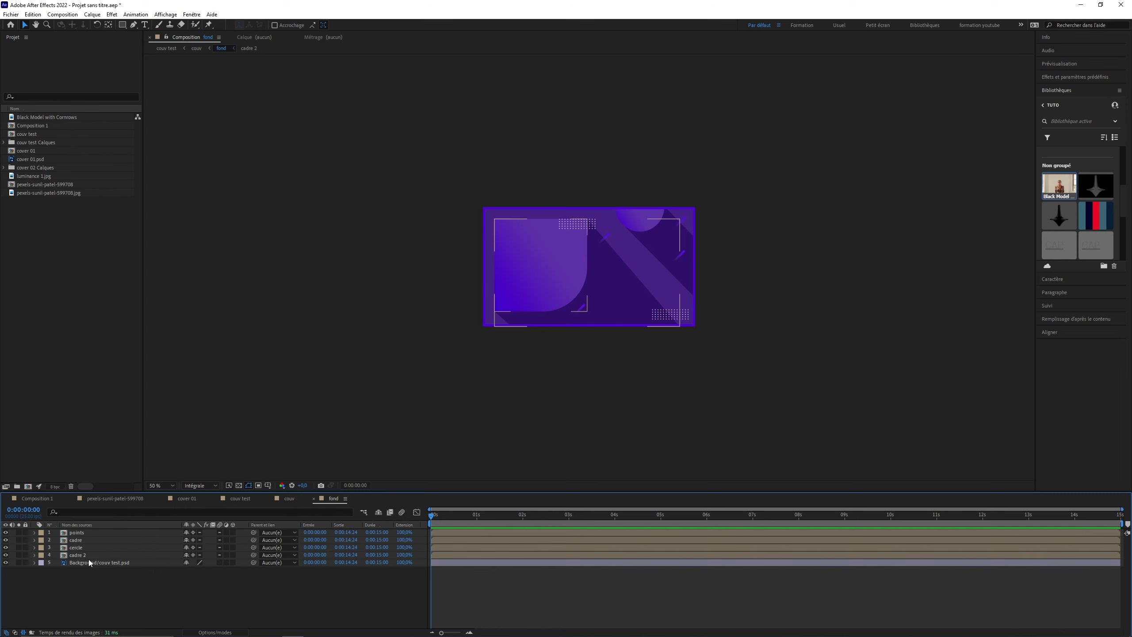
pyautogui.click(313, 498)
pyautogui.click(119, 597)
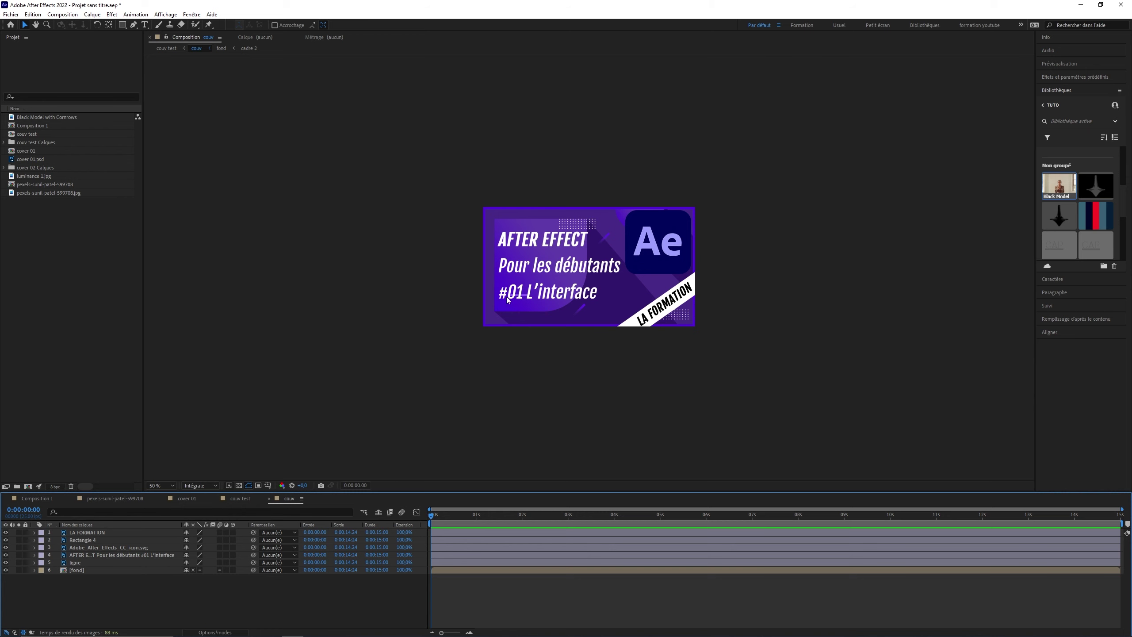
pyautogui.press('.')
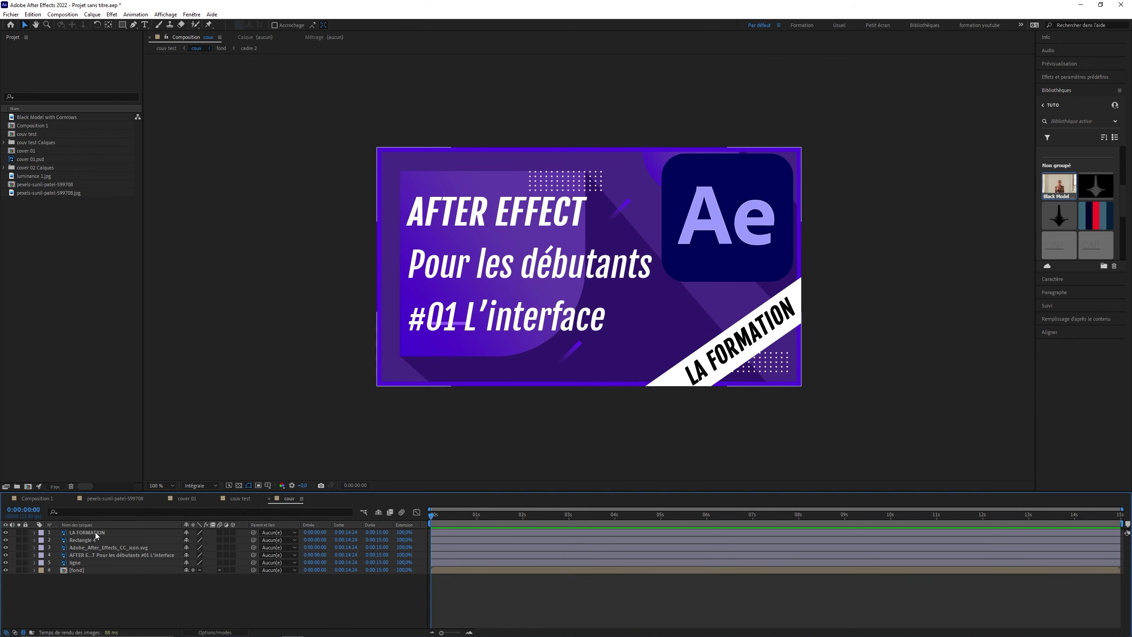
pyautogui.click(95, 532)
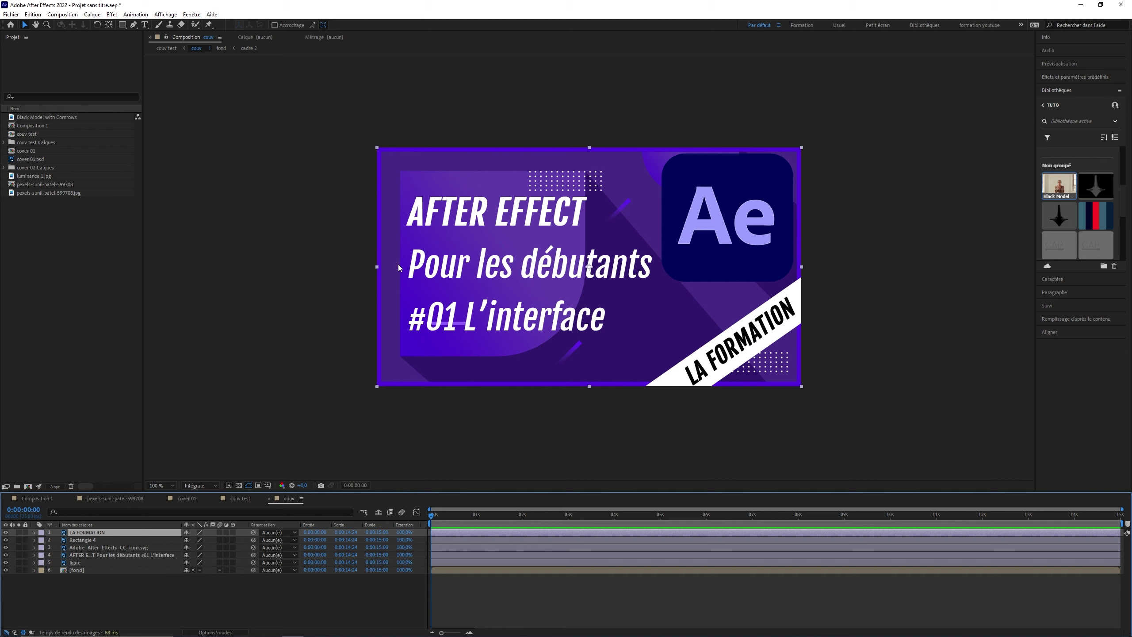
pyautogui.click(91, 540)
pyautogui.click(99, 547)
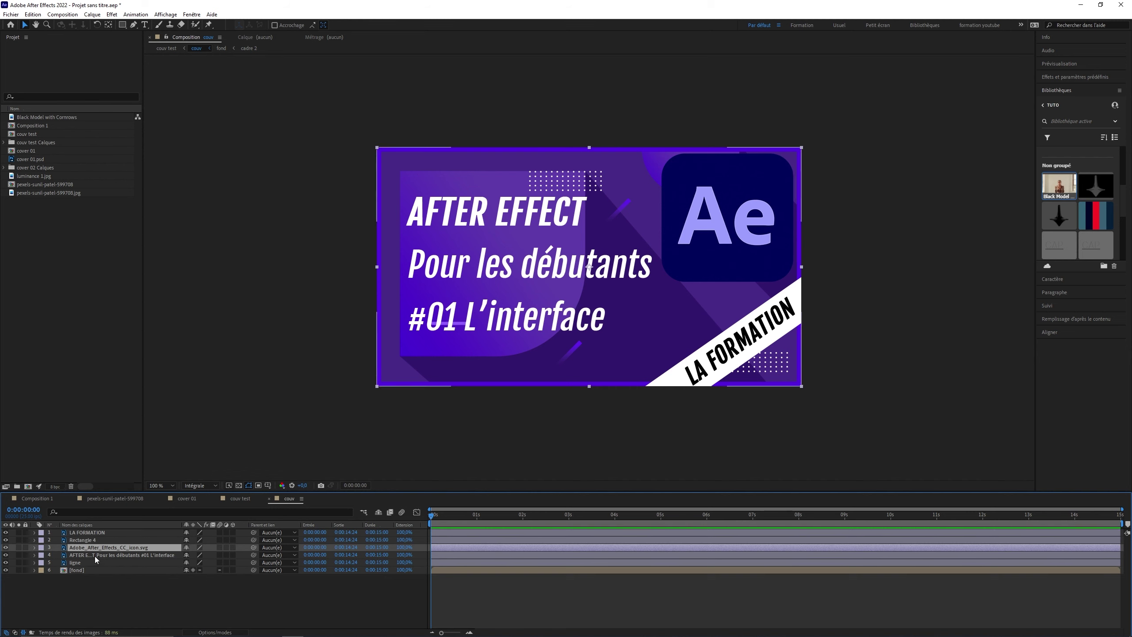
pyautogui.click(95, 555)
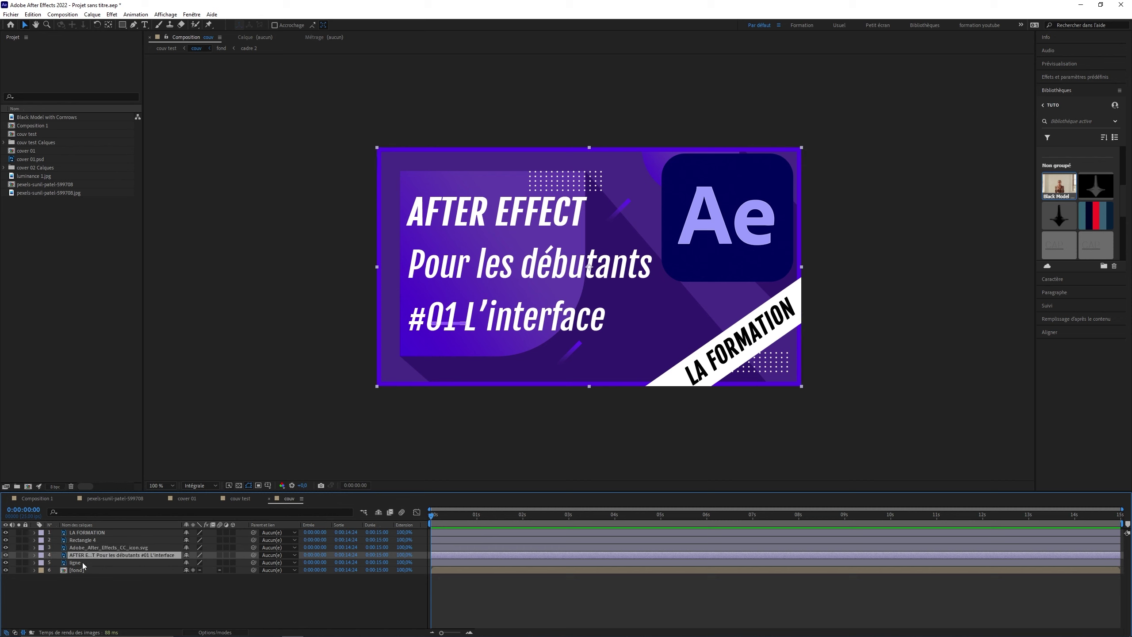
pyautogui.click(79, 569)
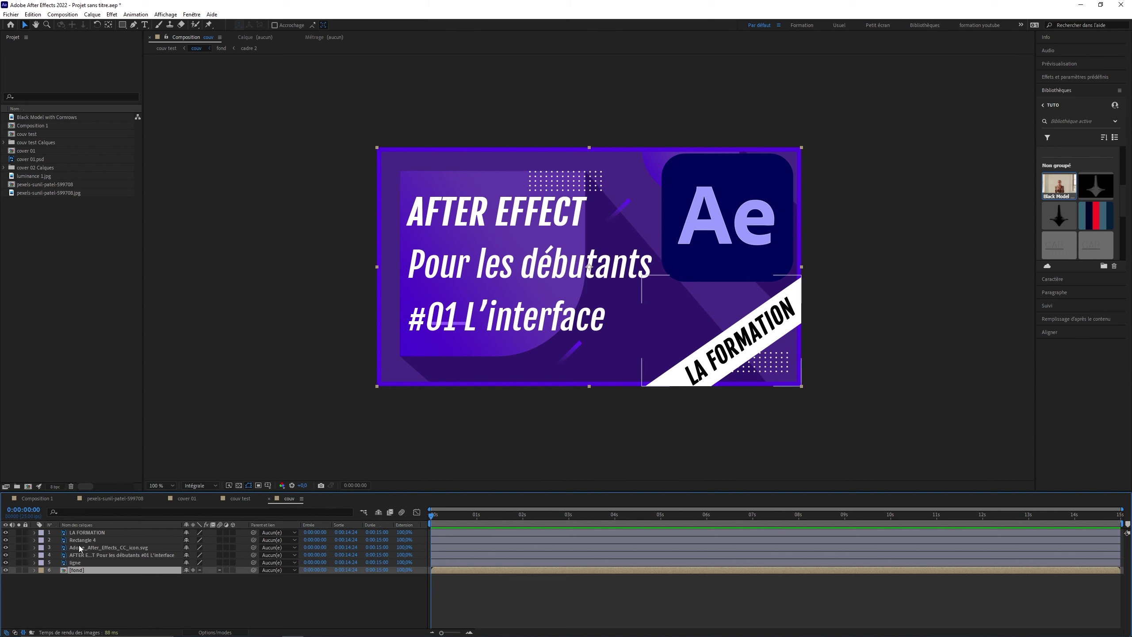
pyautogui.click(90, 540)
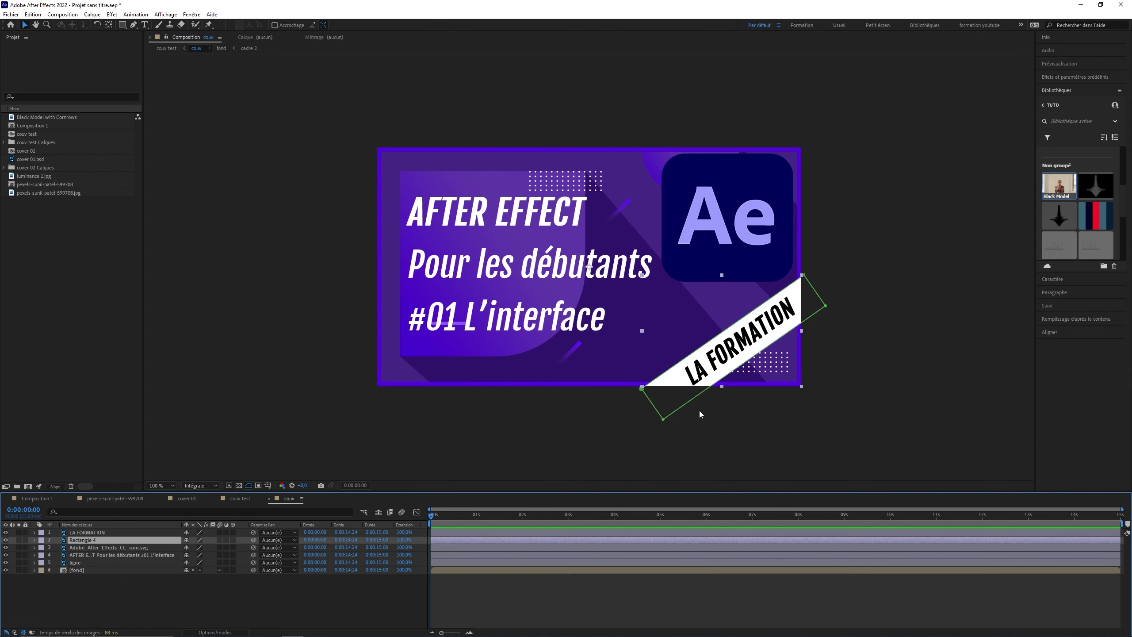
pyautogui.click(89, 563)
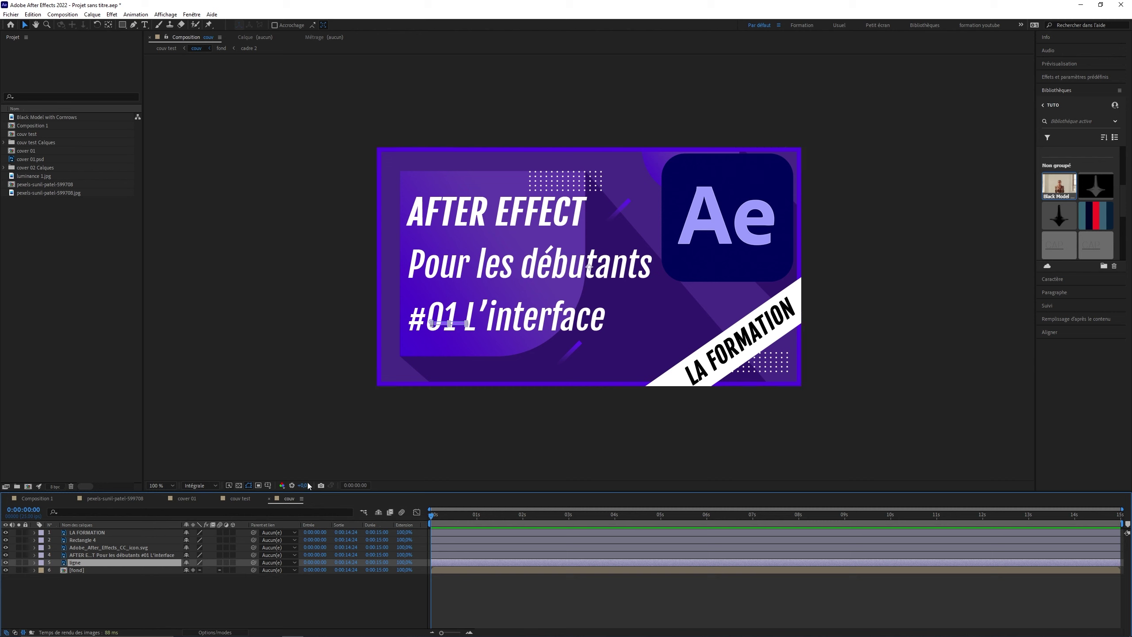
pyautogui.click(94, 538)
pyautogui.click(99, 532)
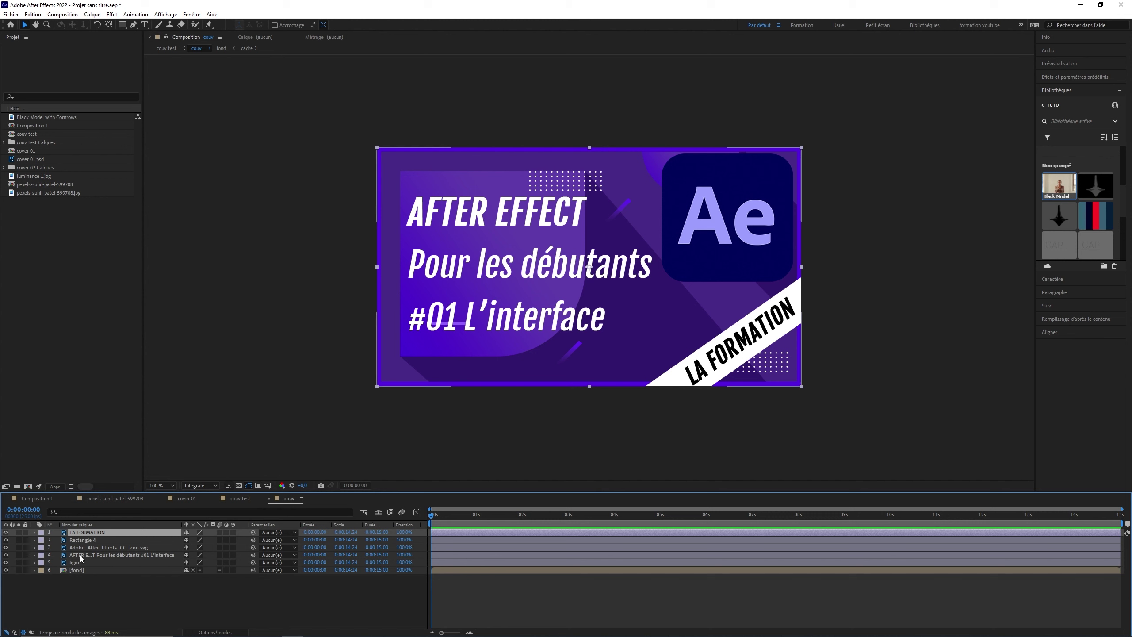
pyautogui.click(92, 540)
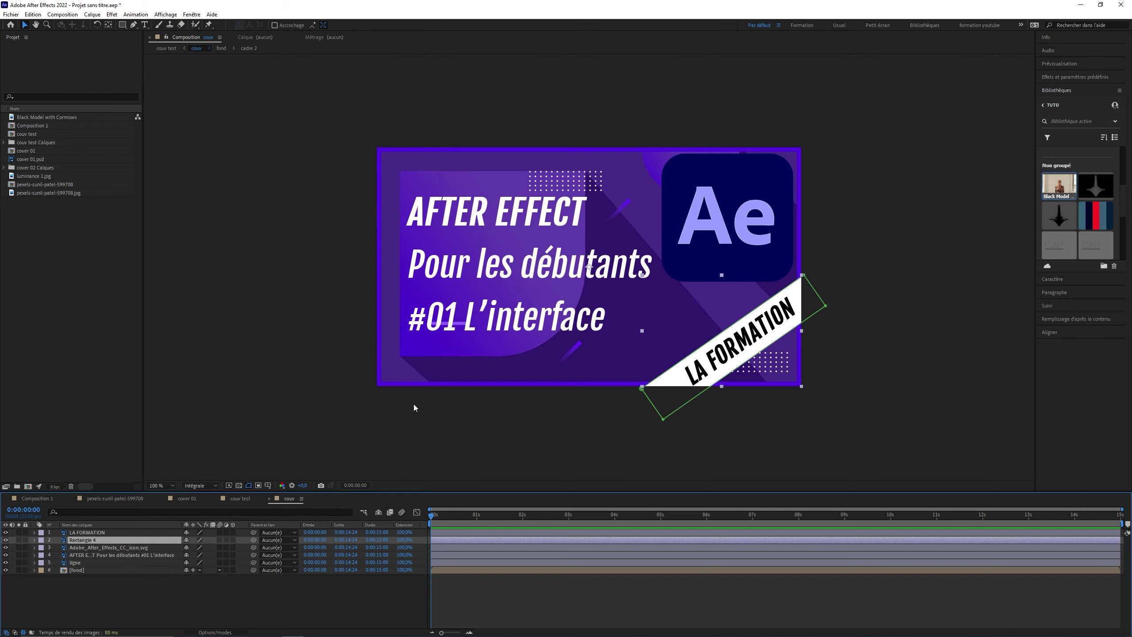
# Step: Import couv test.psd as Composition – Conserver les tailles de calque
pyautogui.doubleClick(53, 267)
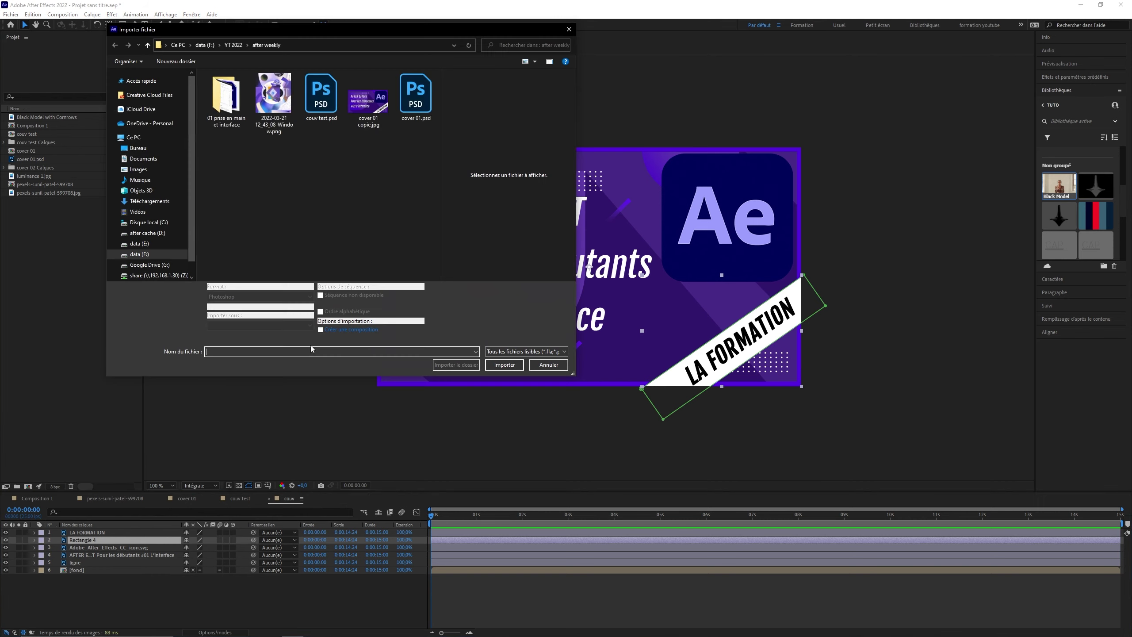
pyautogui.click(321, 96)
pyautogui.click(508, 358)
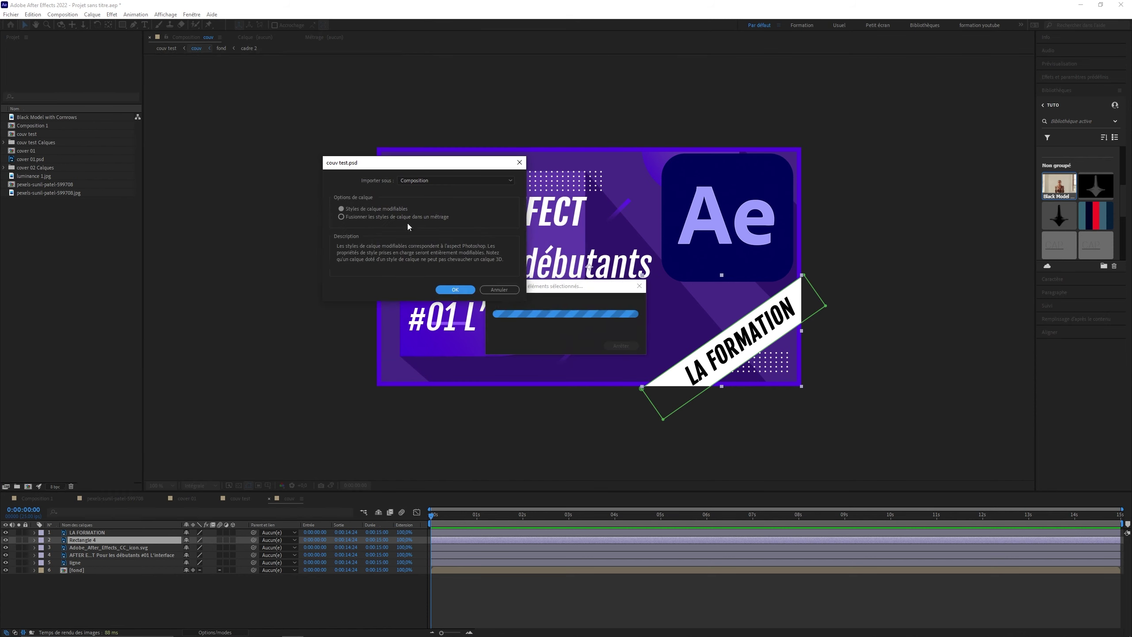
pyautogui.click(437, 180)
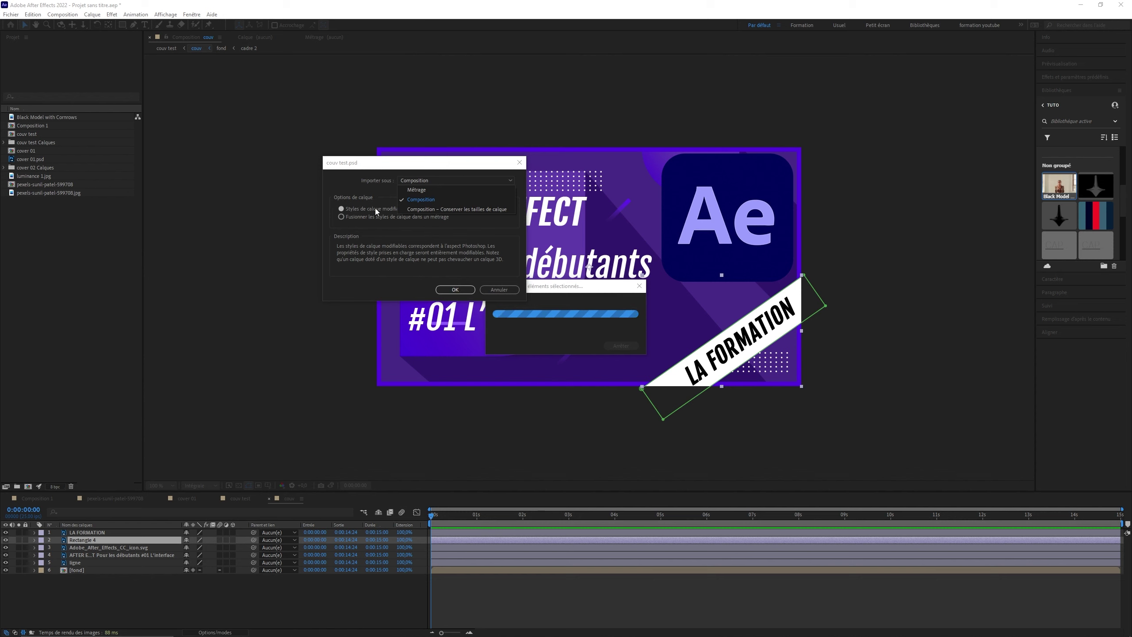
pyautogui.click(473, 209)
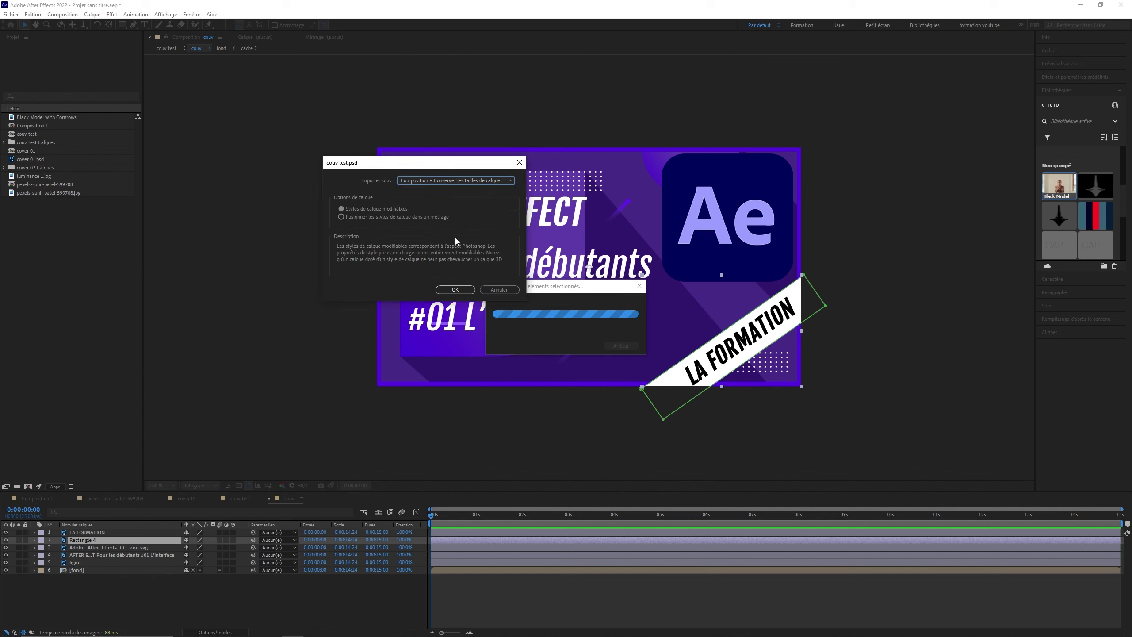
pyautogui.click(455, 289)
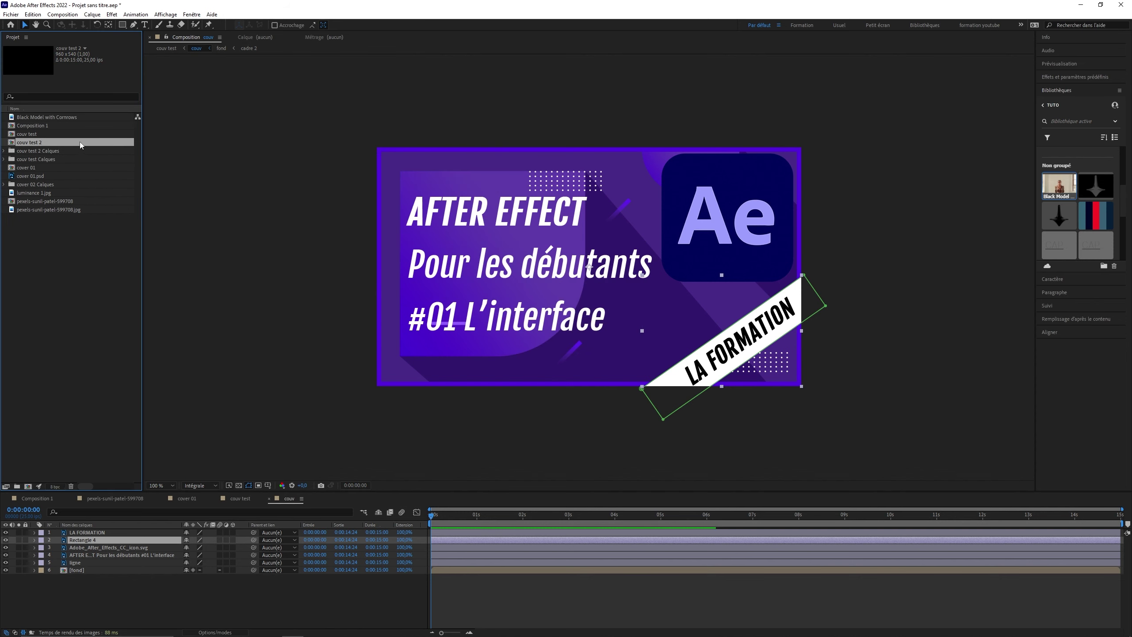
# Step: Open couv test 2 and its nested couv composition, review its layers, then reopen the import window
pyautogui.doubleClick(30, 143)
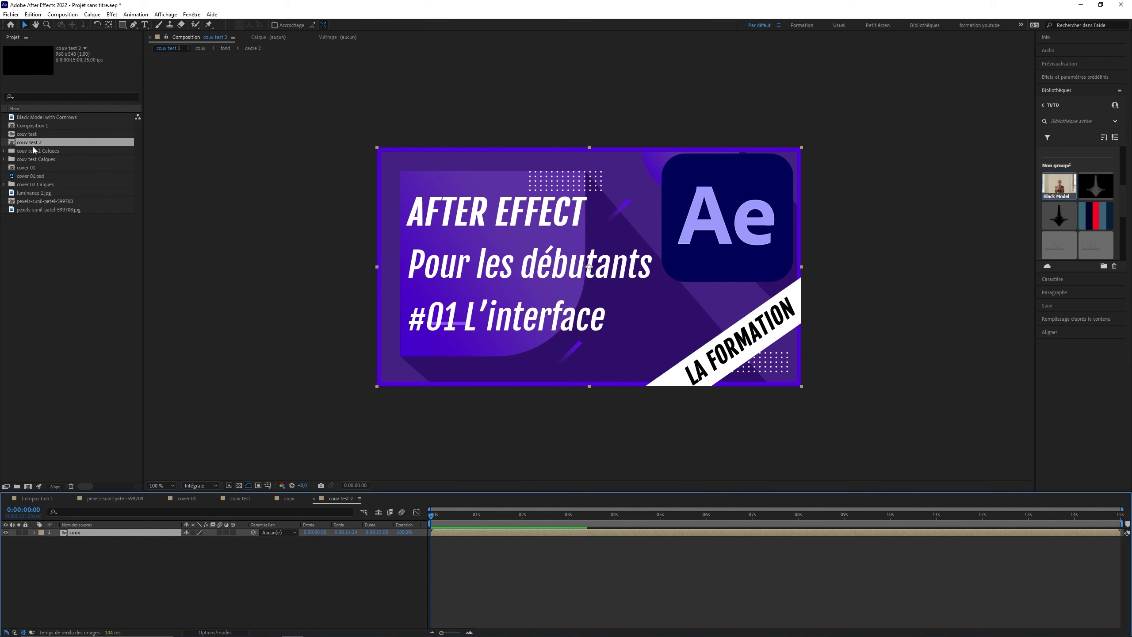
pyautogui.doubleClick(91, 537)
pyautogui.click(90, 533)
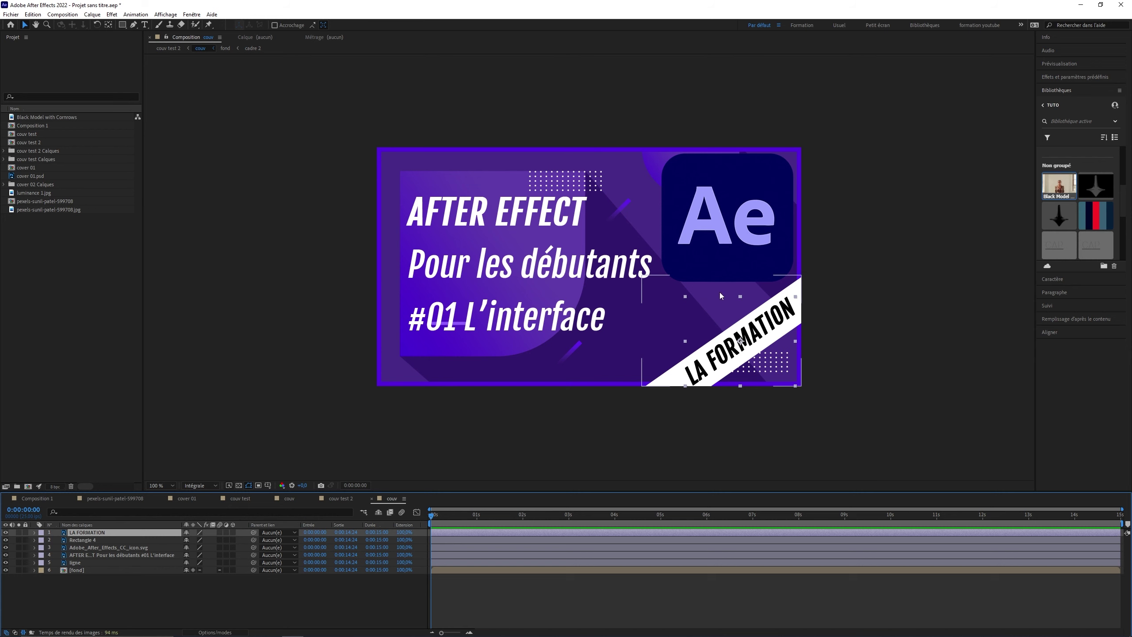
pyautogui.click(94, 539)
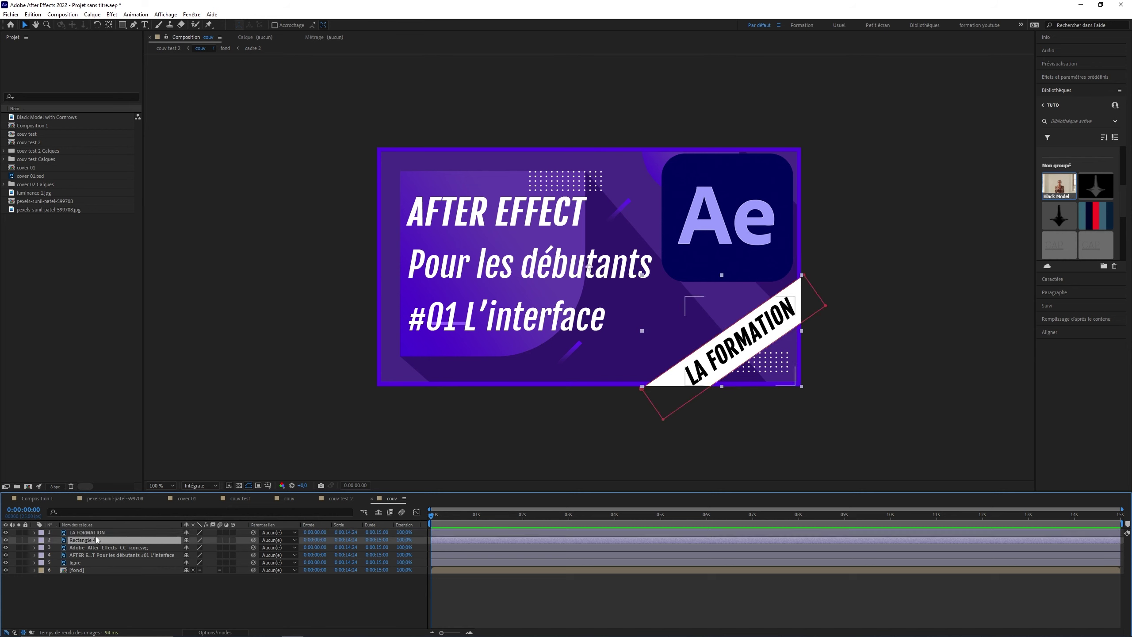
pyautogui.click(120, 548)
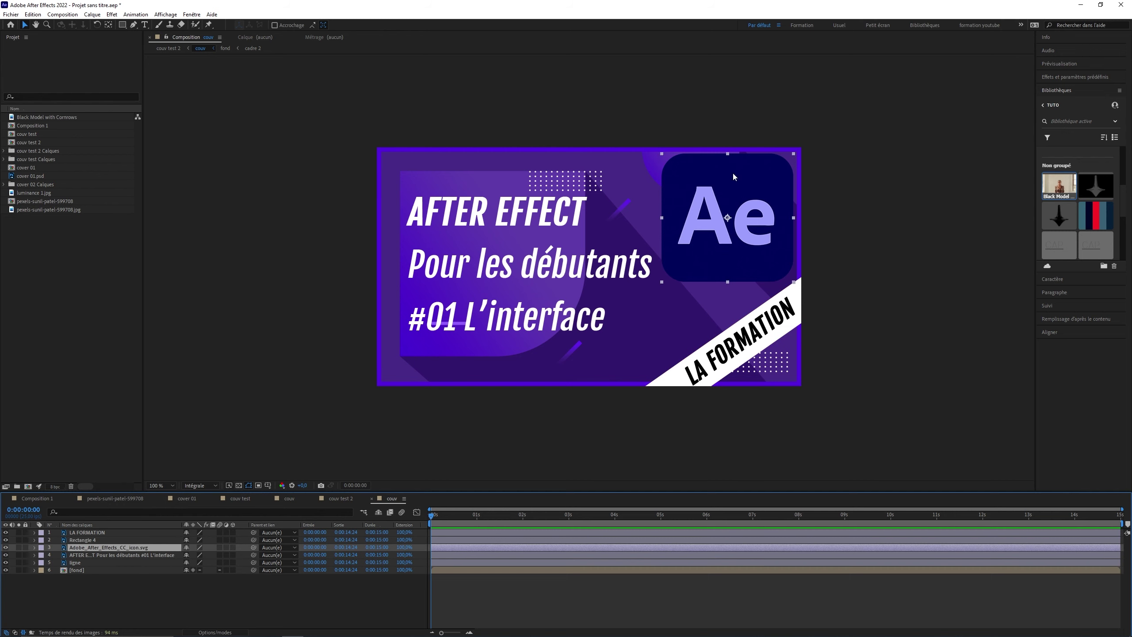
pyautogui.click(111, 555)
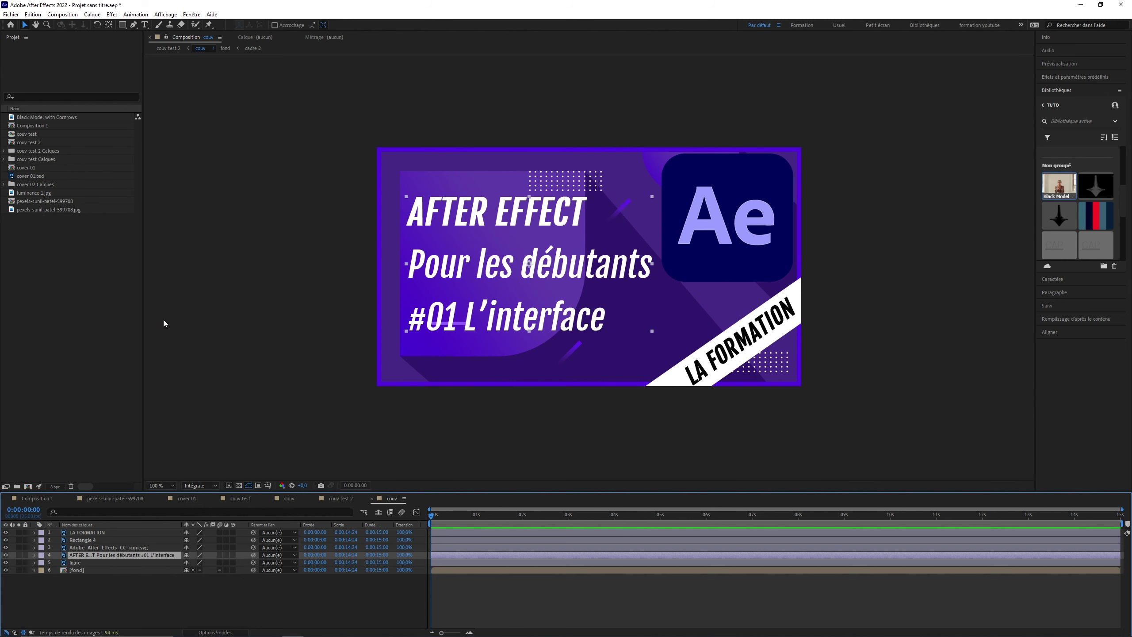
pyautogui.doubleClick(50, 289)
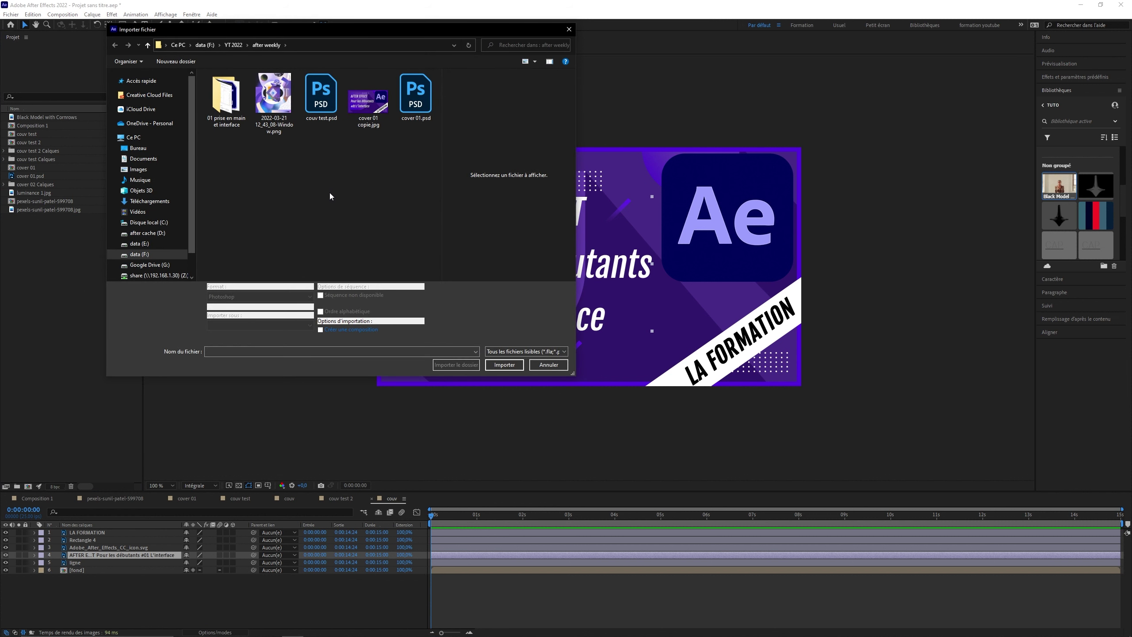
# Step: Import only couv test.psd's points layer as footage and place it atop the couv composition
pyautogui.click(321, 96)
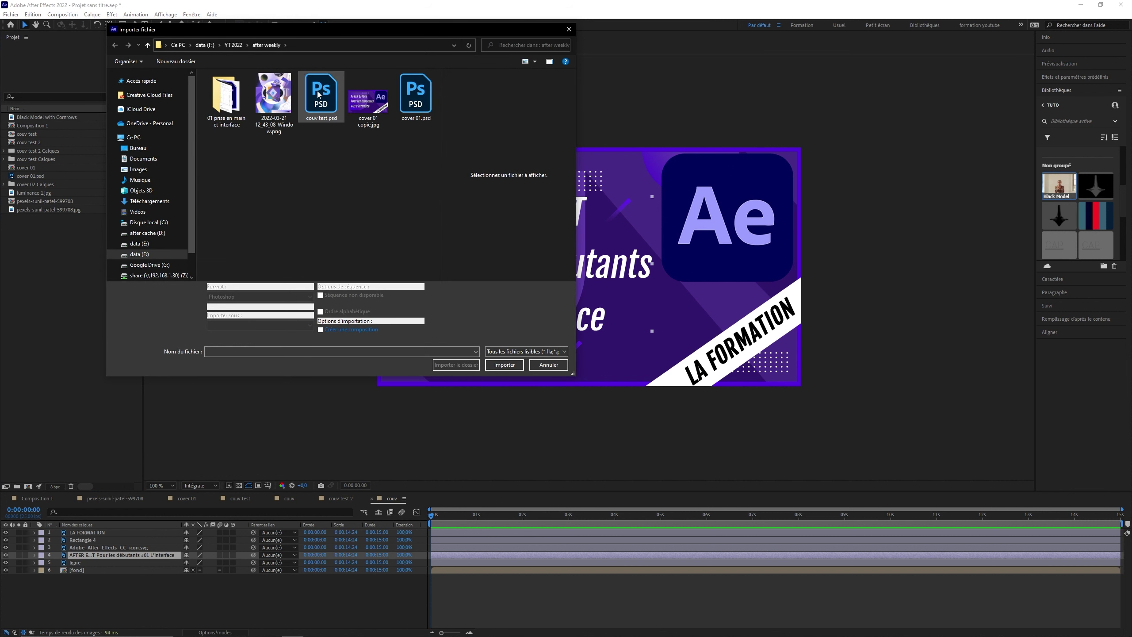
pyautogui.click(495, 358)
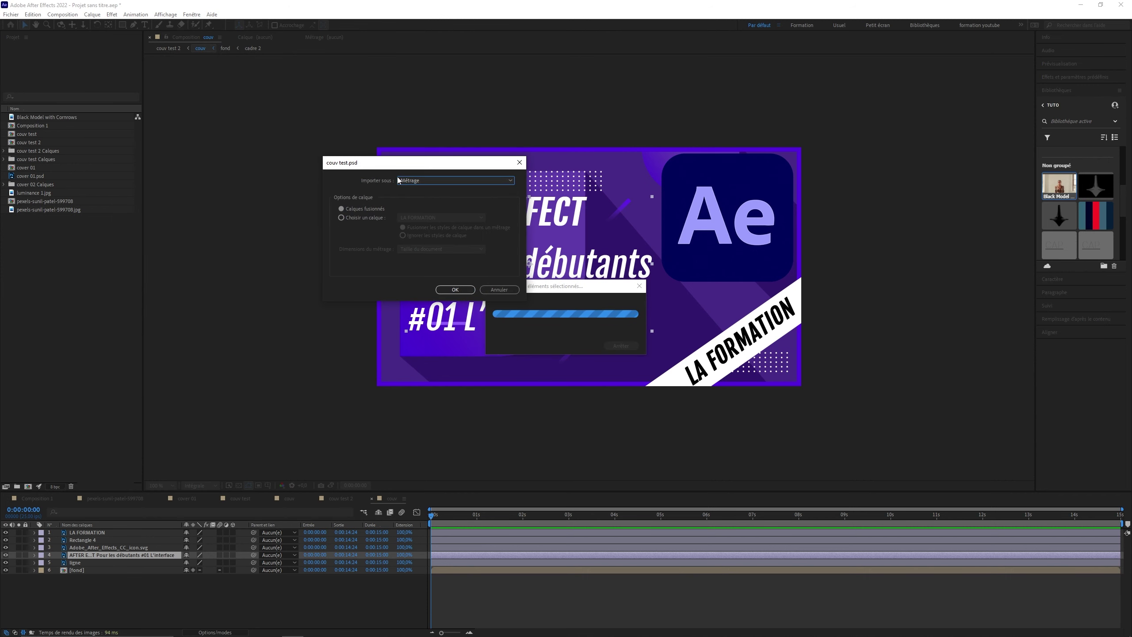
pyautogui.moveTo(375, 164); pyautogui.dragTo(383, 134)
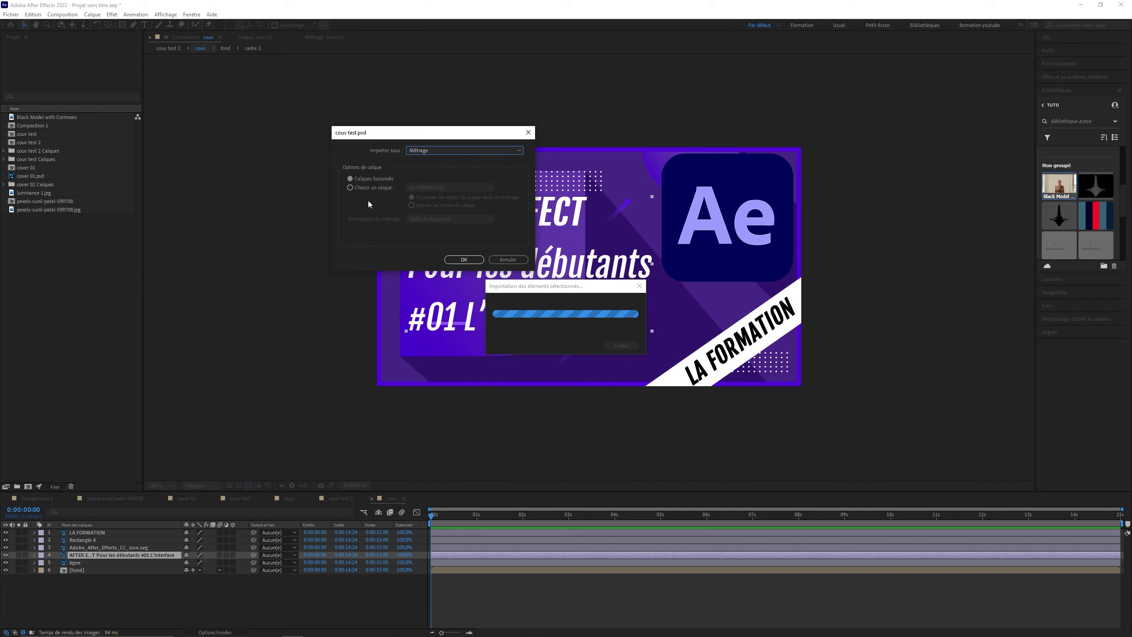
pyautogui.click(370, 188)
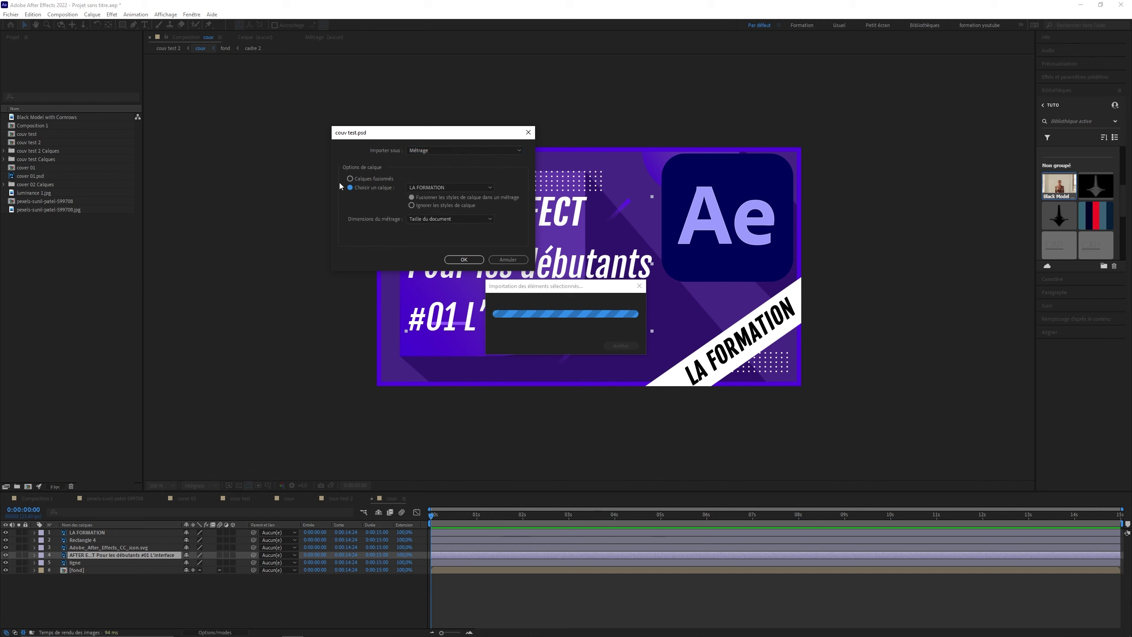
pyautogui.click(450, 187)
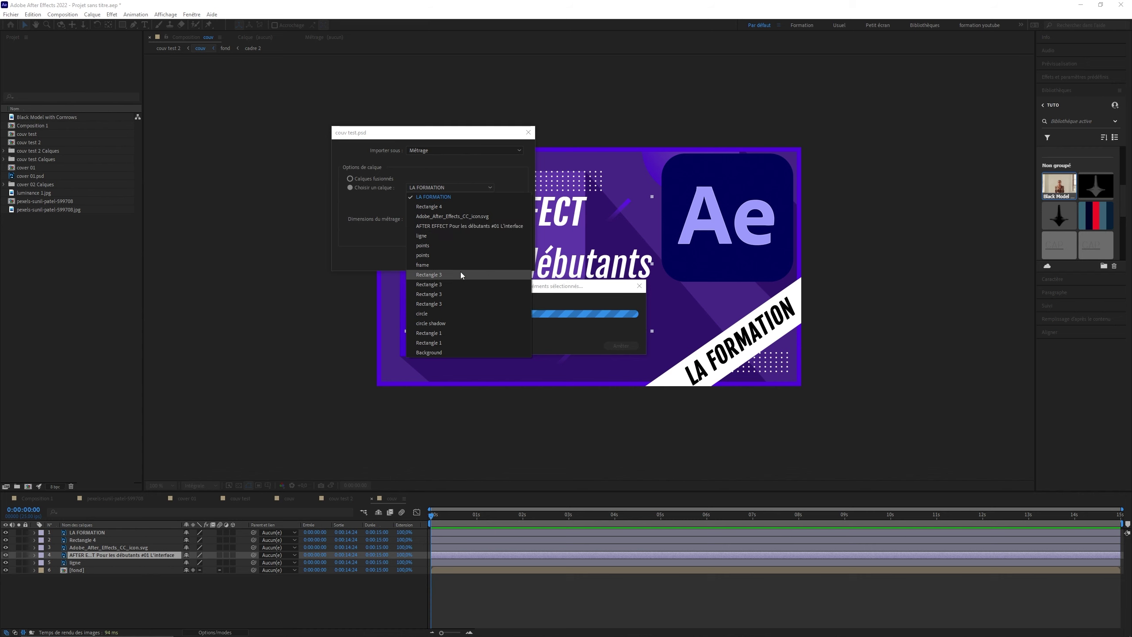
pyautogui.click(434, 245)
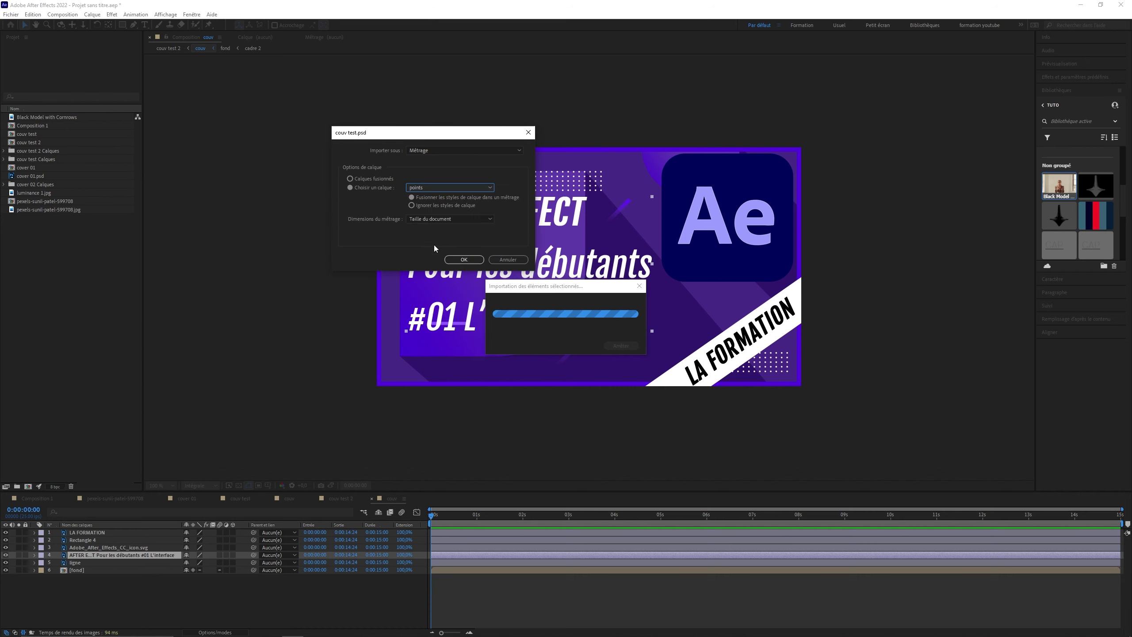
pyautogui.click(464, 261)
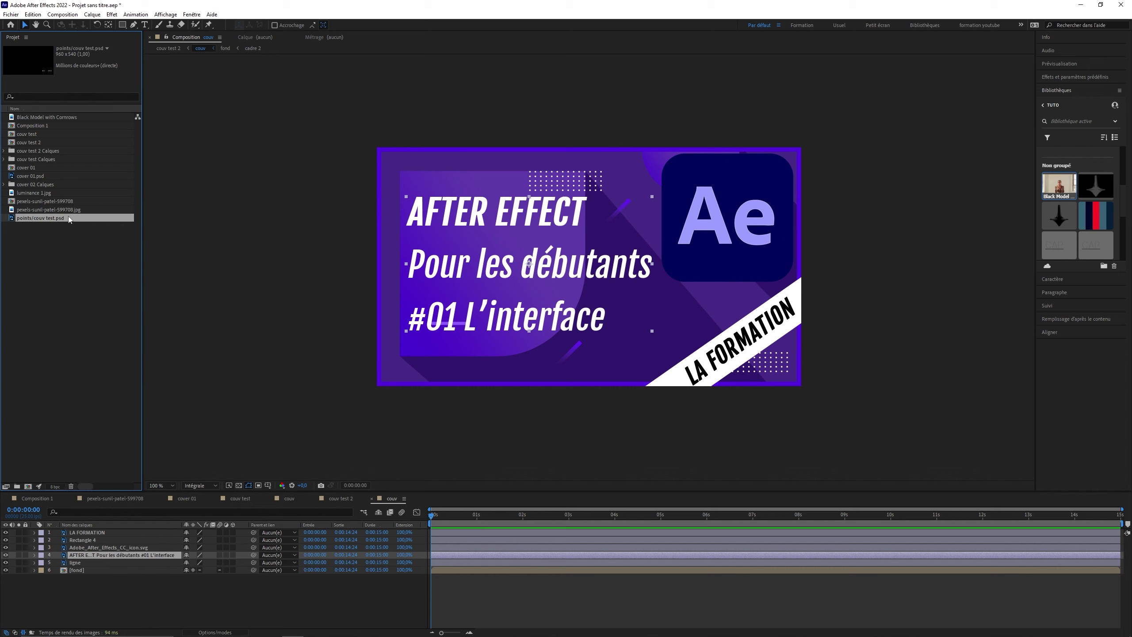
pyautogui.moveTo(68, 215); pyautogui.dragTo(102, 533)
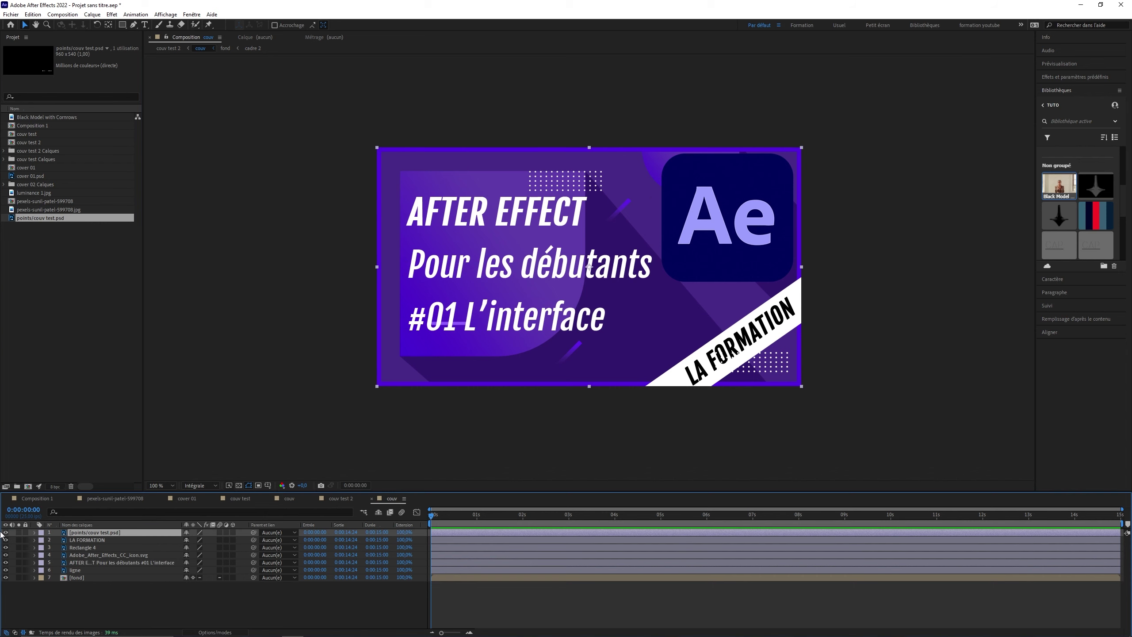
# Step: Hide layers 2–7 in couv and drag the points dot grid to the bottom-right corner
pyautogui.moveTo(5, 540); pyautogui.dragTo(5, 577)
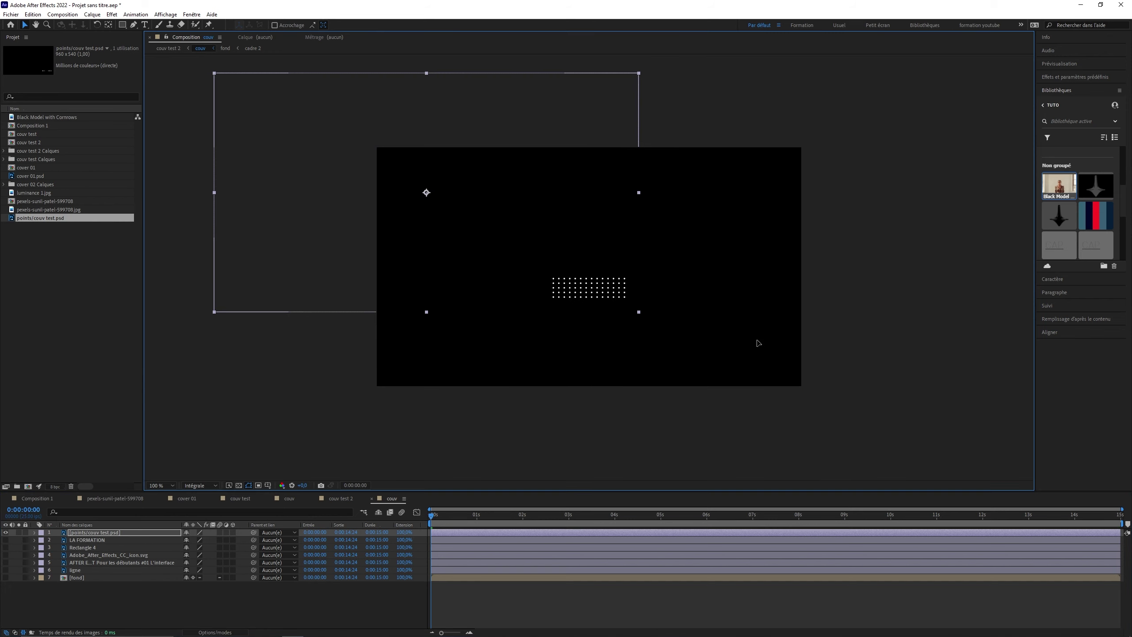
pyautogui.moveTo(586, 303); pyautogui.dragTo(766, 376)
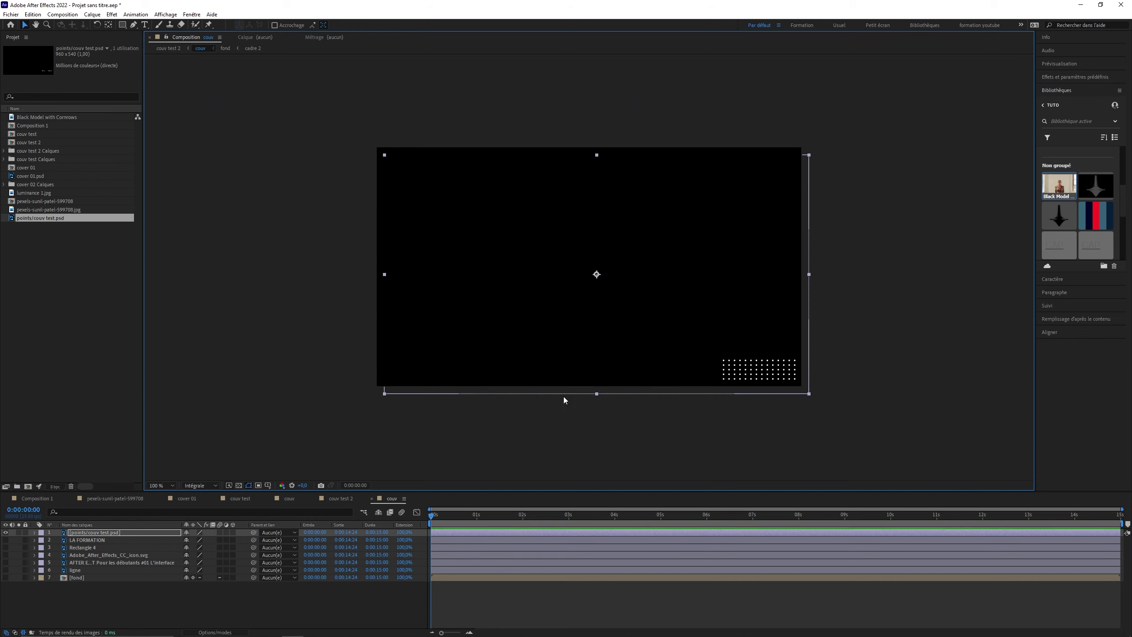
pyautogui.click(405, 359)
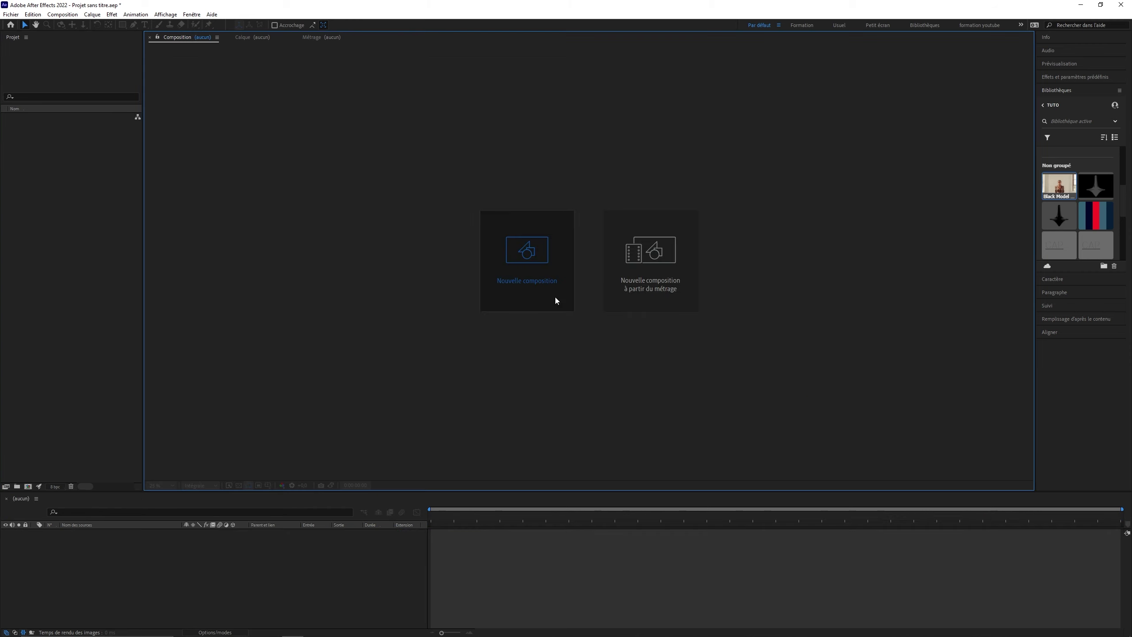
# Step: Create an empty Composition 1 at 50% zoom, then open Import File on decoup2.ai
pyautogui.click(555, 297)
pyautogui.press('Return')
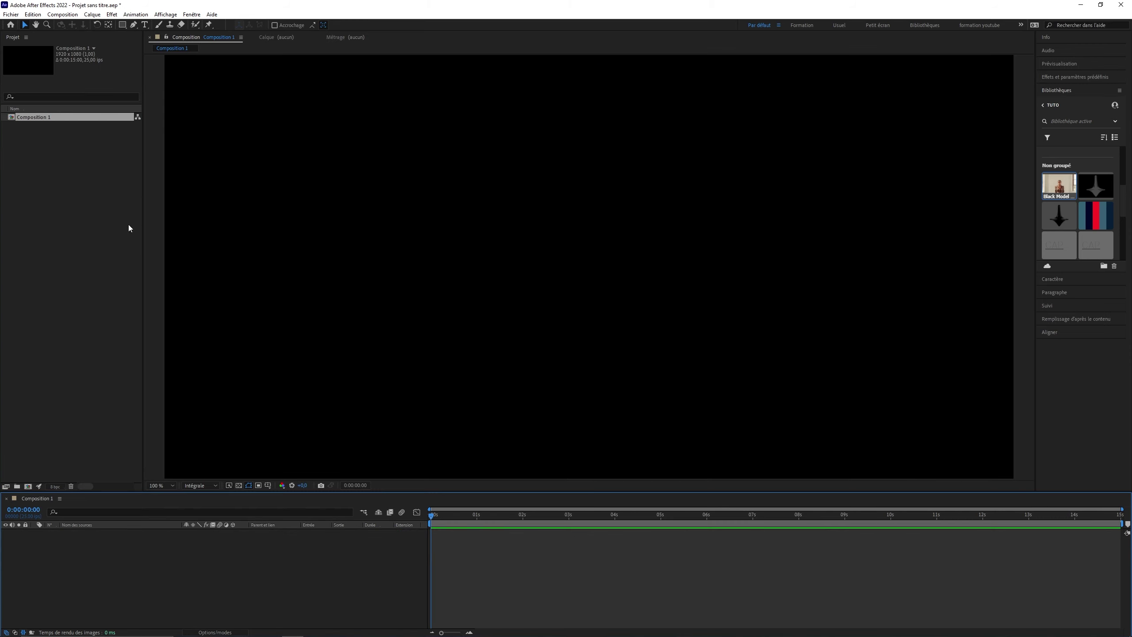
pyautogui.press(',')
pyautogui.click(92, 177)
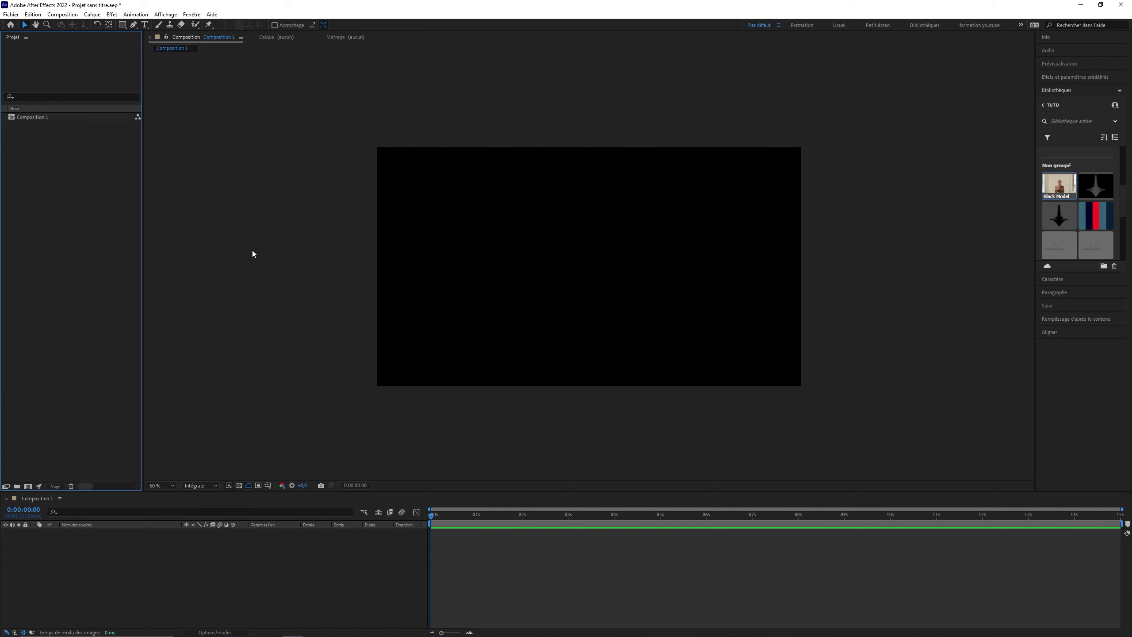
pyautogui.doubleClick(88, 215)
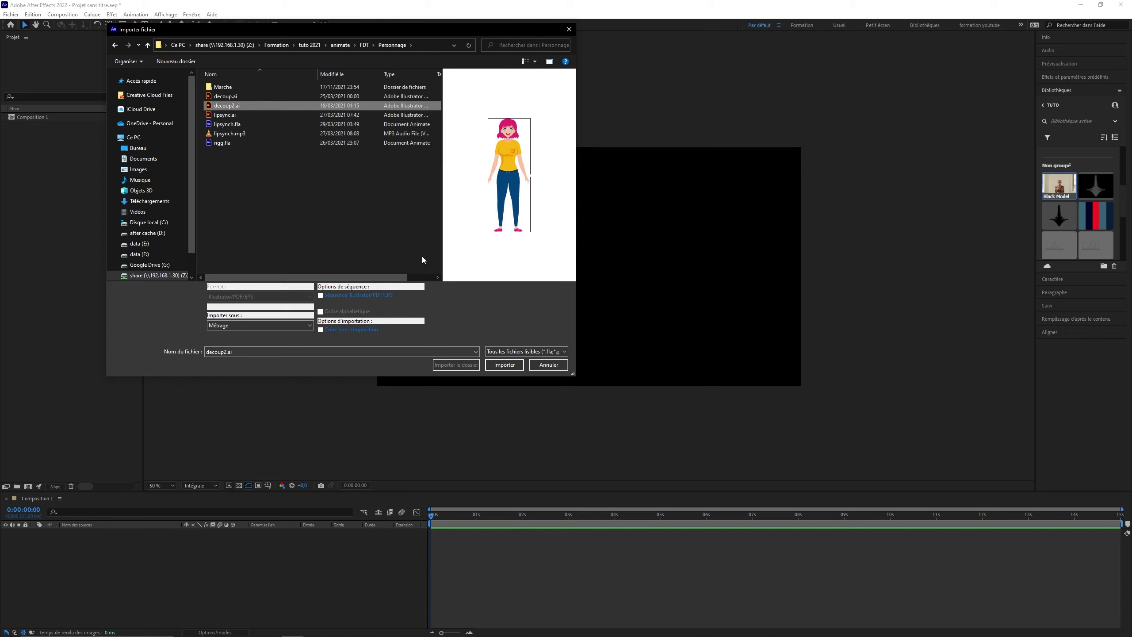
# Step: Import decoup2.ai as footage, choosing the single layer sourcils from the layer list
pyautogui.click(502, 365)
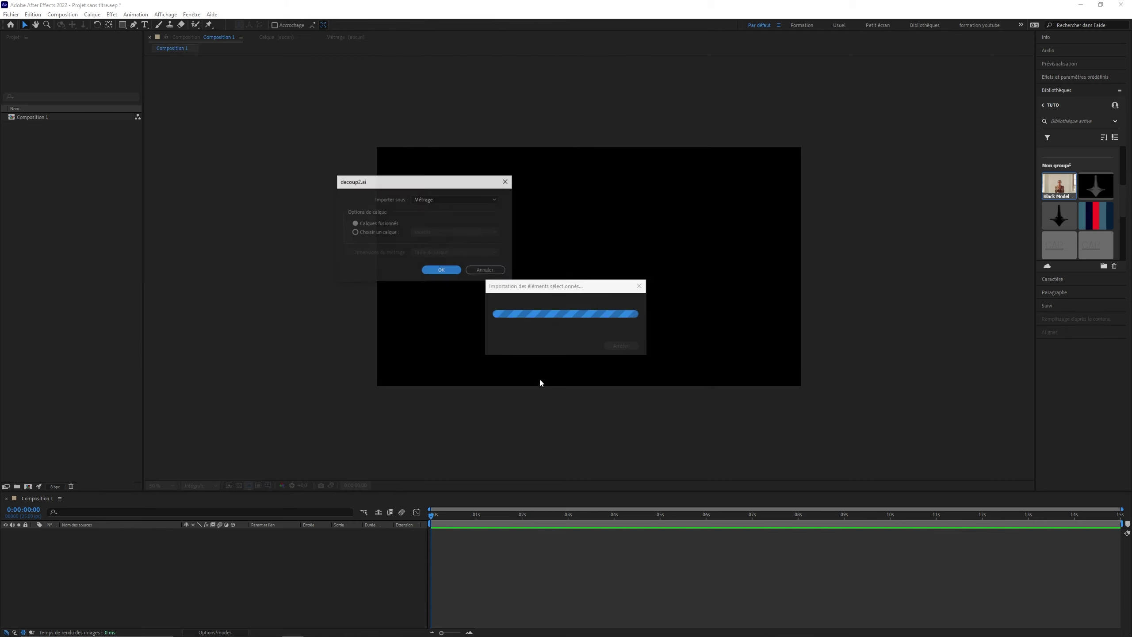
pyautogui.click(453, 200)
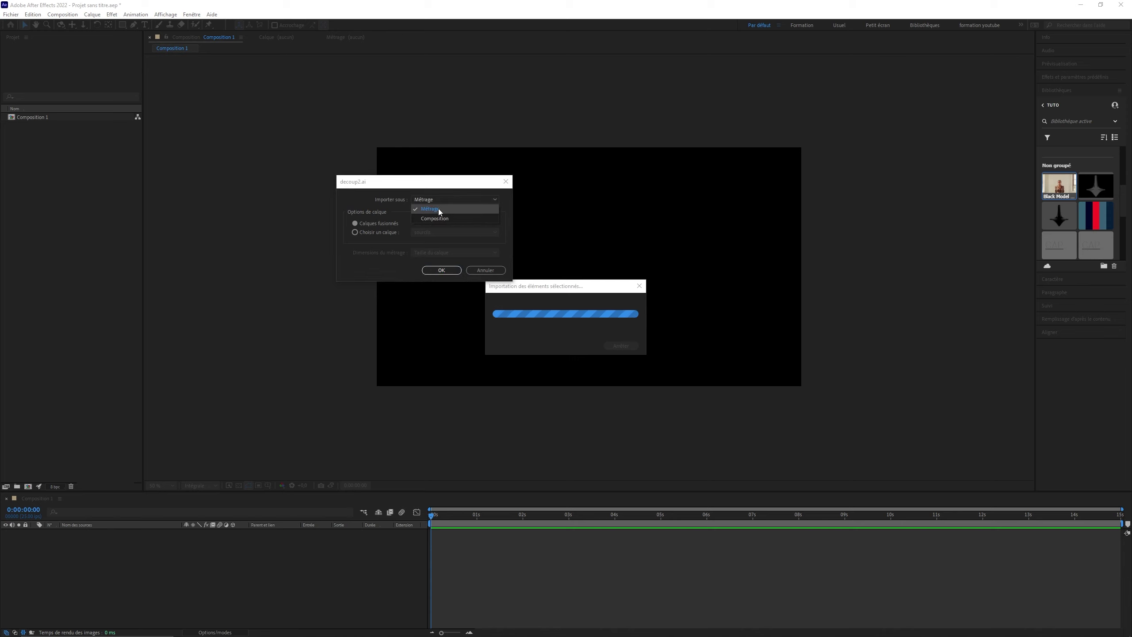
pyautogui.click(432, 209)
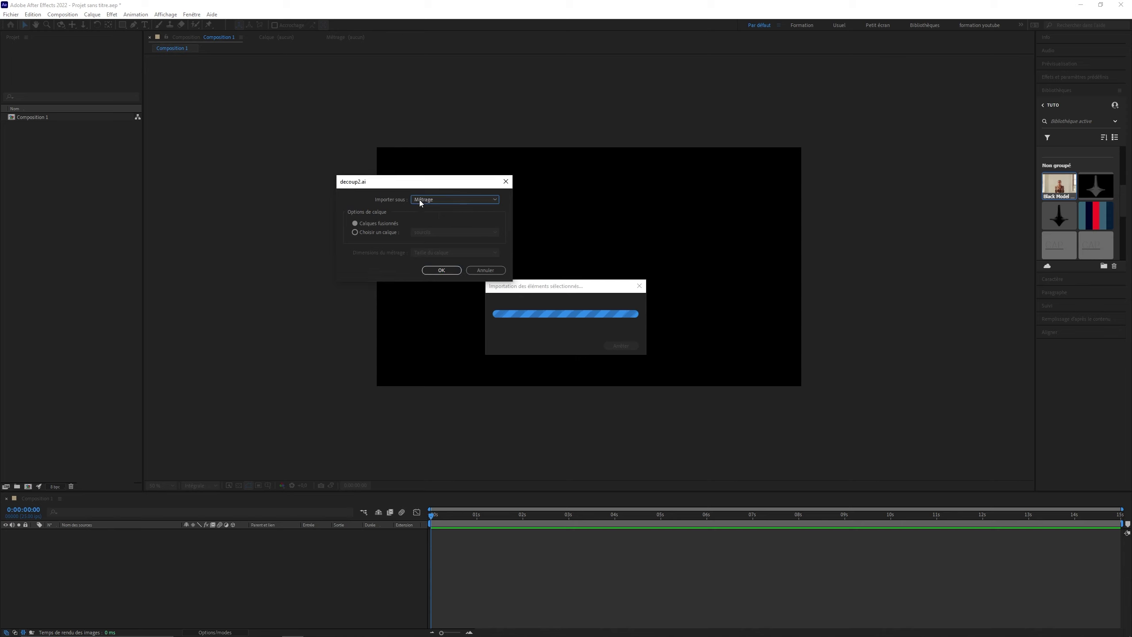
pyautogui.click(365, 233)
pyautogui.click(452, 232)
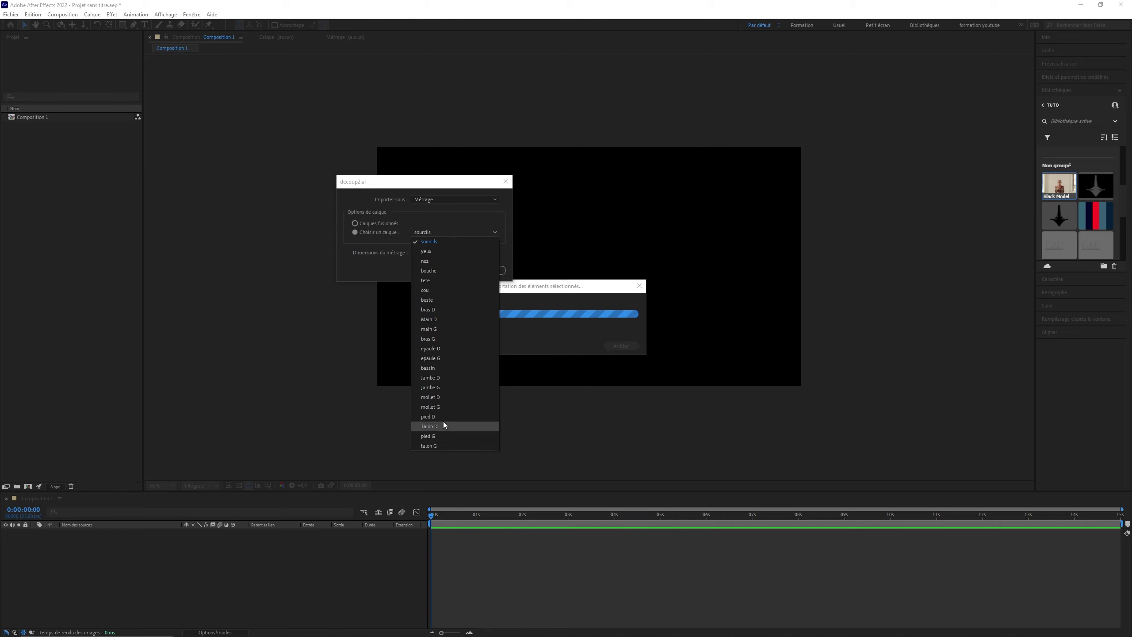
pyautogui.click(424, 221)
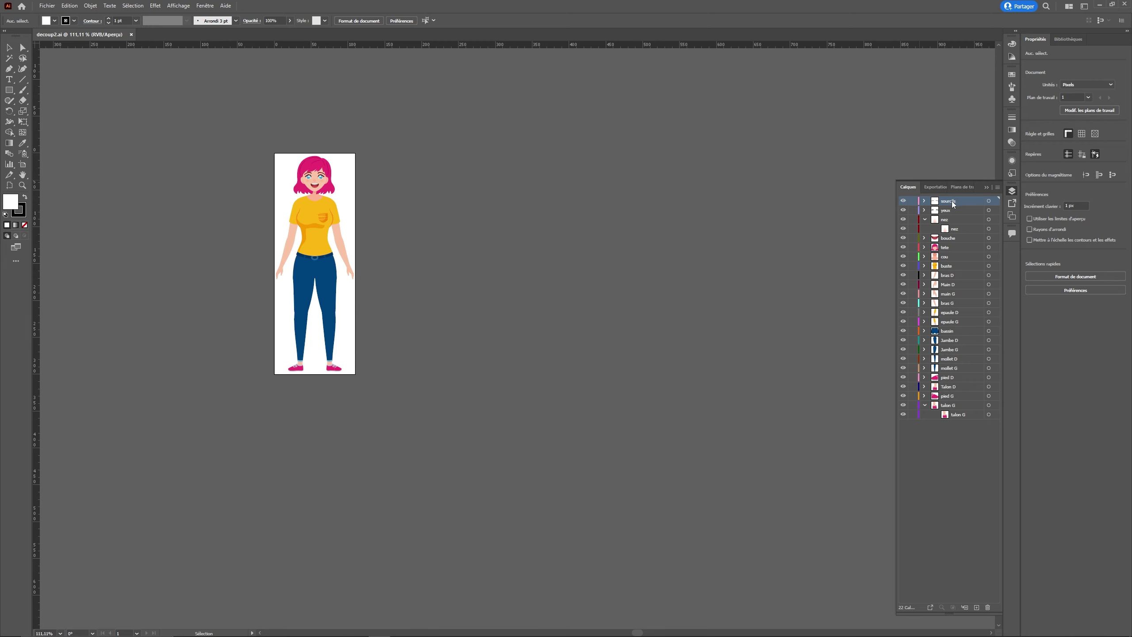
pyautogui.click(988, 202)
pyautogui.click(989, 210)
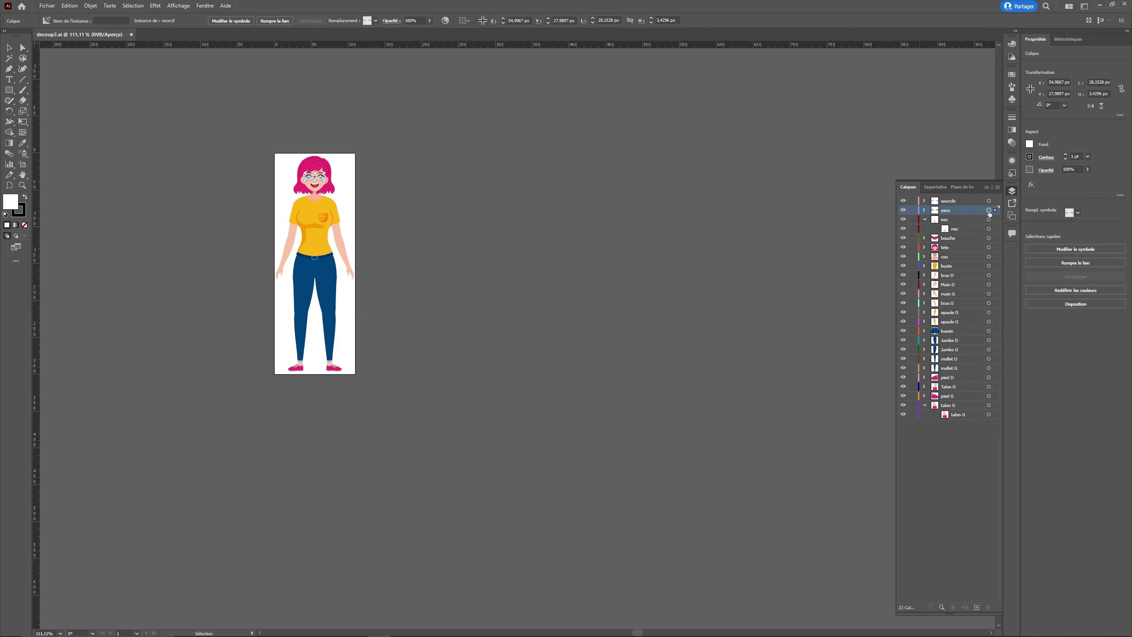
pyautogui.click(988, 219)
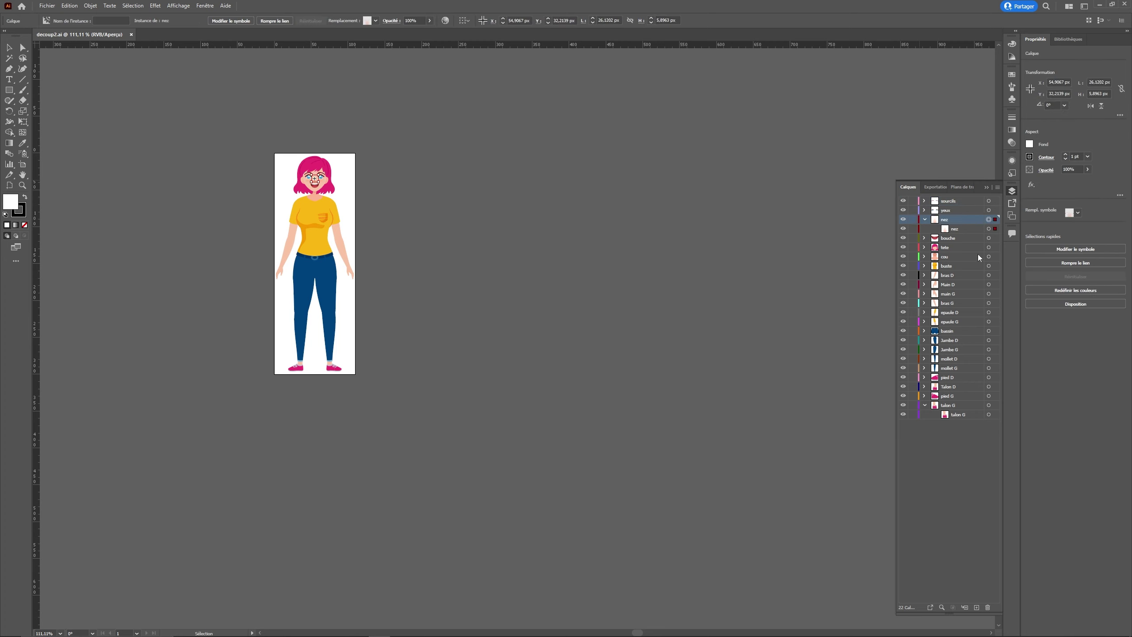
pyautogui.click(989, 266)
pyautogui.click(989, 275)
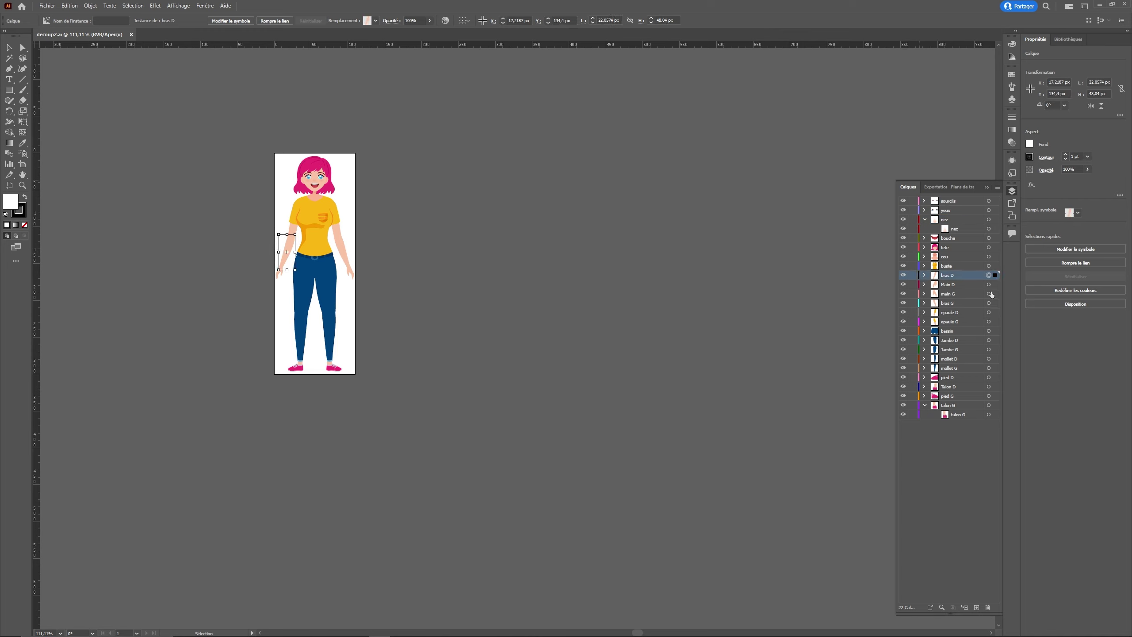
pyautogui.click(989, 283)
pyautogui.click(989, 266)
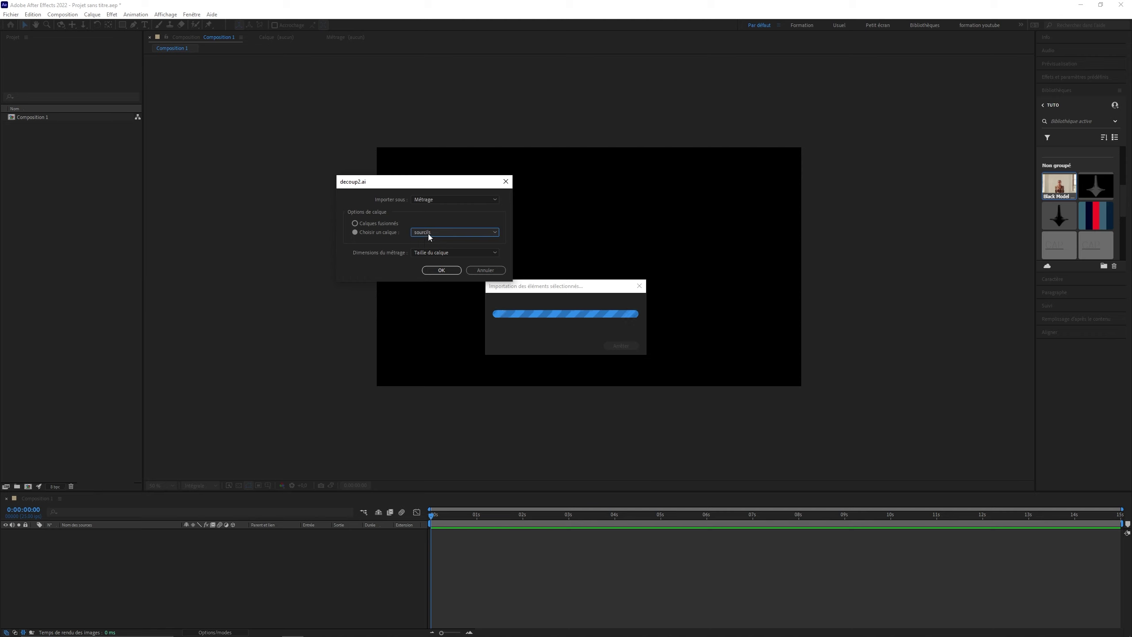
# Step: After trying the tete layer at layer size, import decoup2.ai as Calques fusionnés footage
pyautogui.click(427, 232)
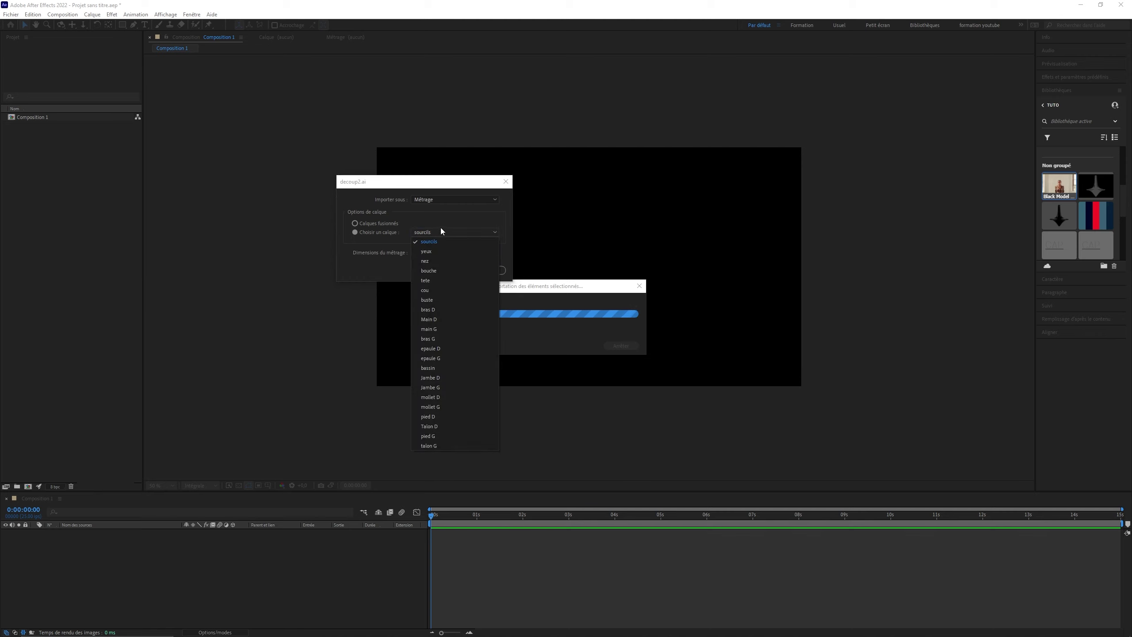
pyautogui.click(377, 224)
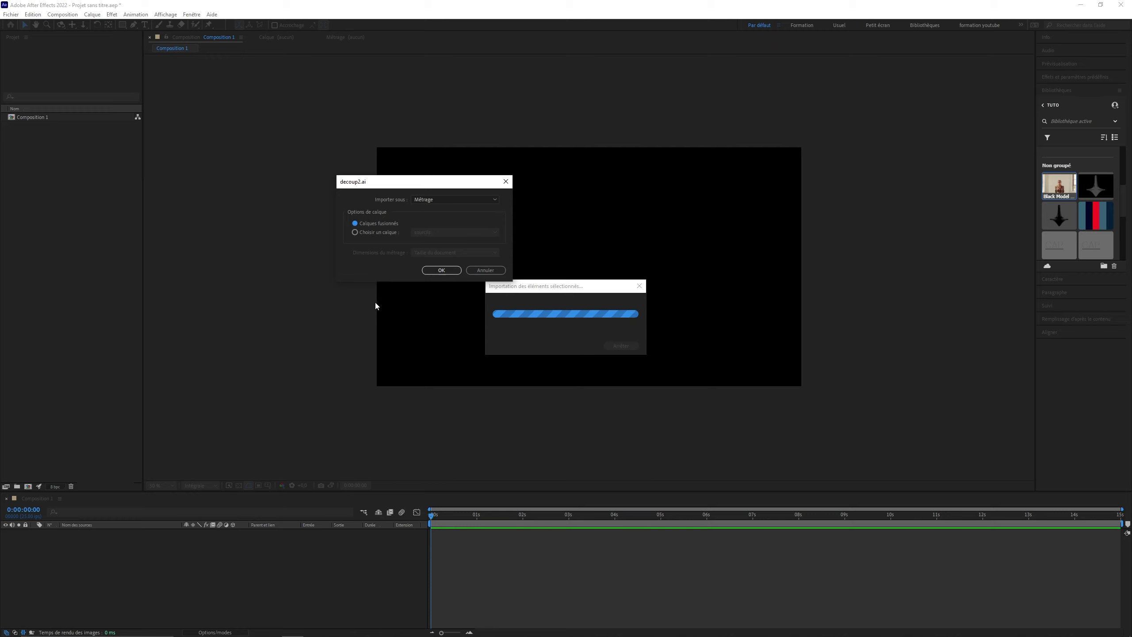
pyautogui.click(373, 233)
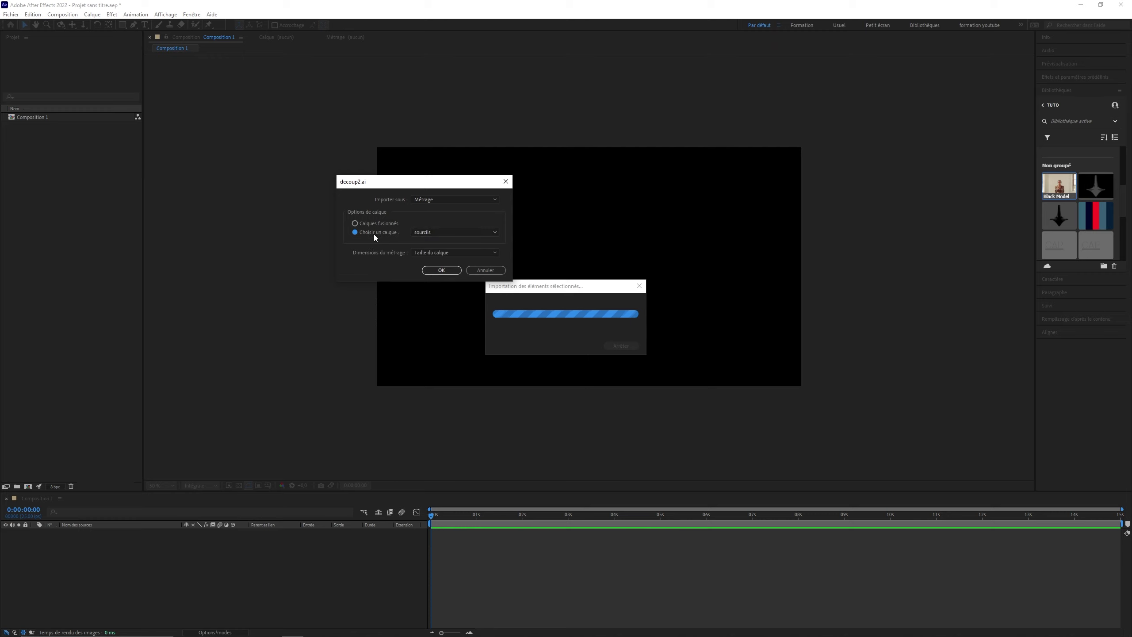
pyautogui.click(427, 232)
pyautogui.click(431, 281)
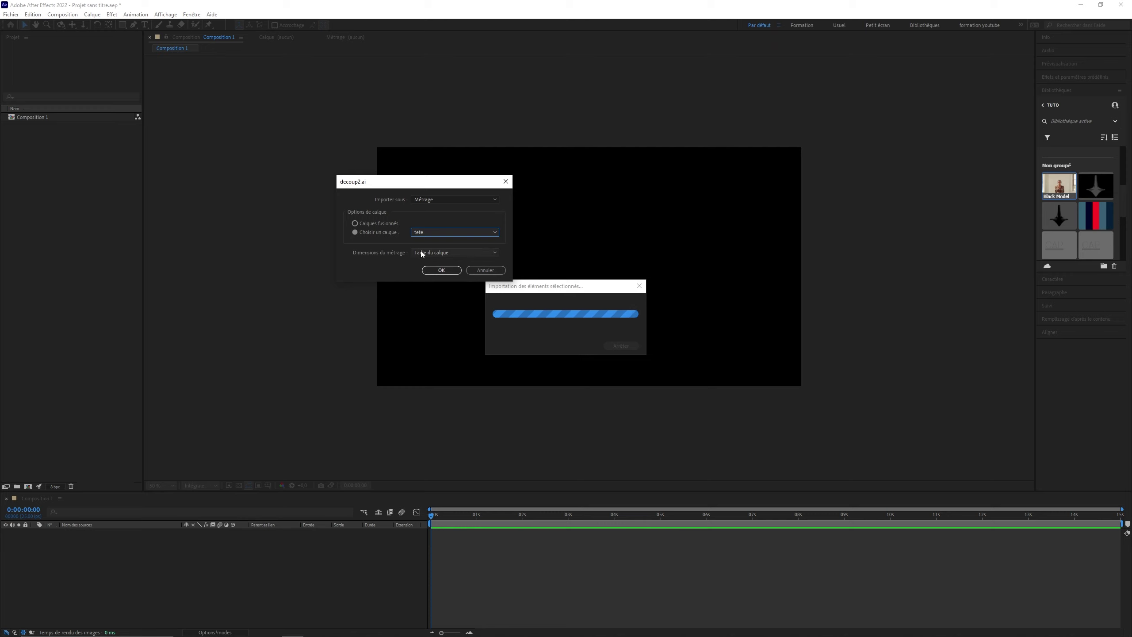
pyautogui.click(437, 253)
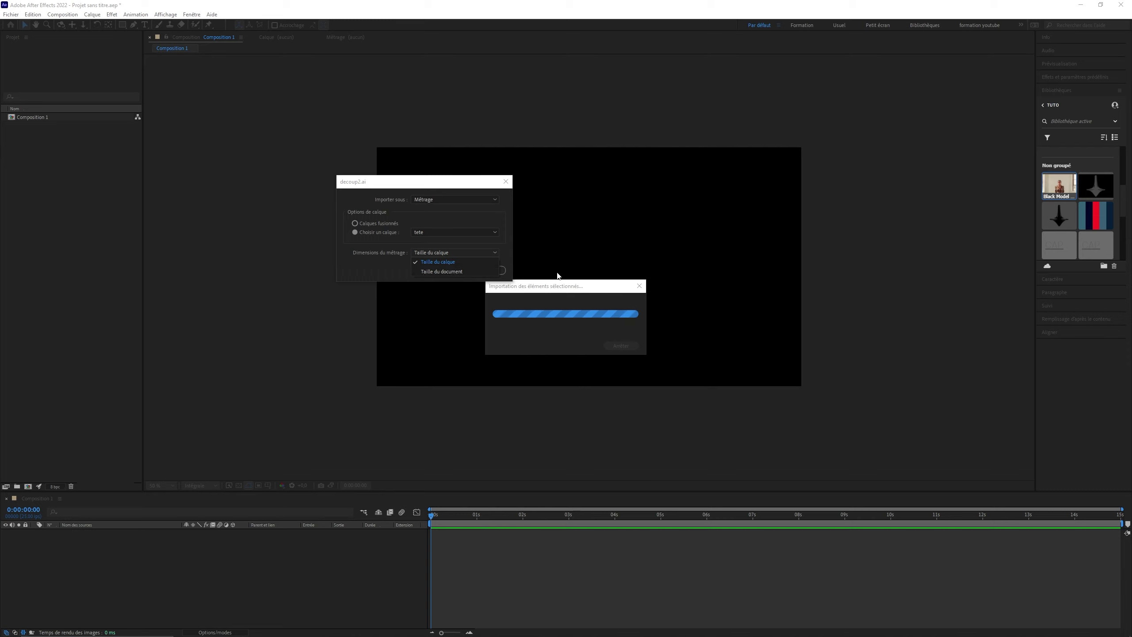
pyautogui.click(426, 262)
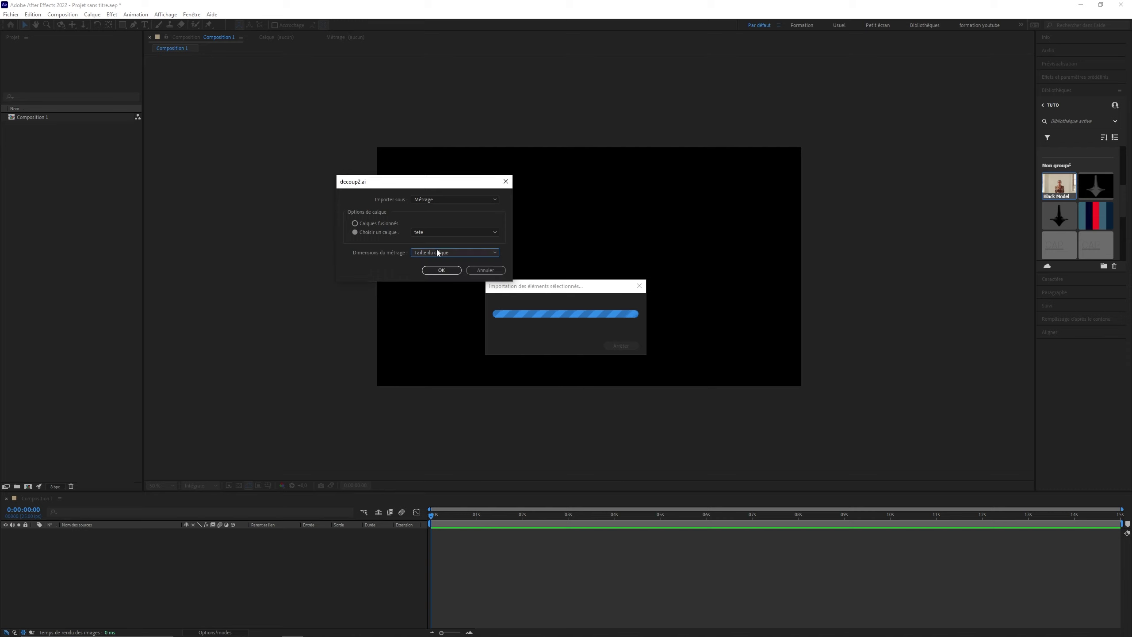
pyautogui.click(403, 224)
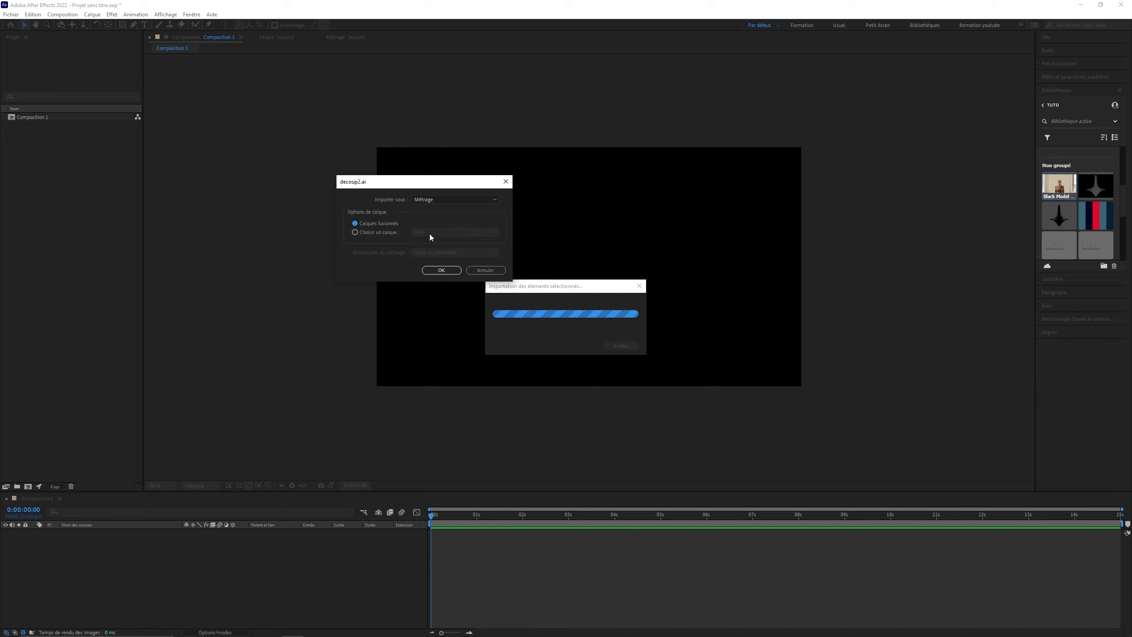
pyautogui.click(445, 271)
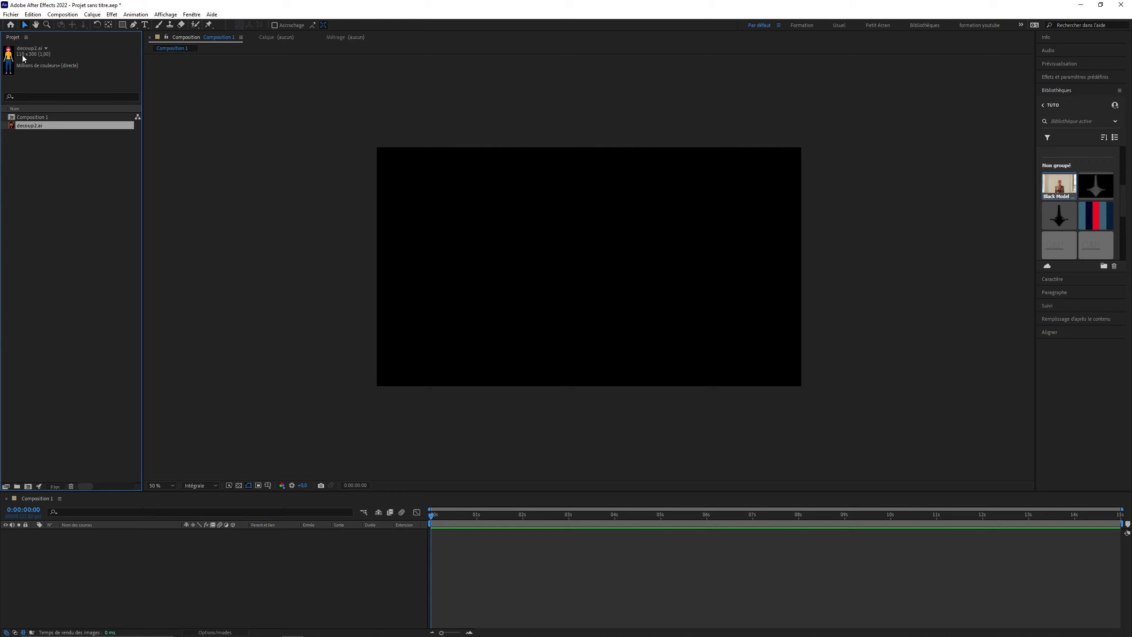
# Step: Add decoup2.ai to Composition 1 as a layer and expand its Transformer properties
pyautogui.moveTo(28, 127); pyautogui.dragTo(123, 581)
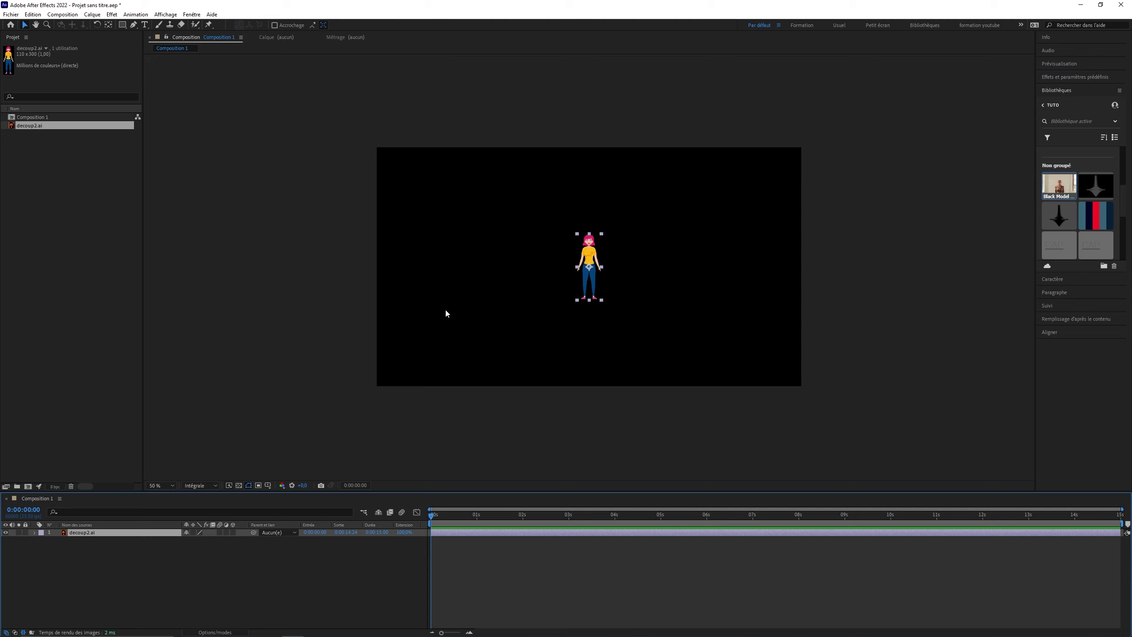
pyautogui.click(35, 533)
pyautogui.click(41, 540)
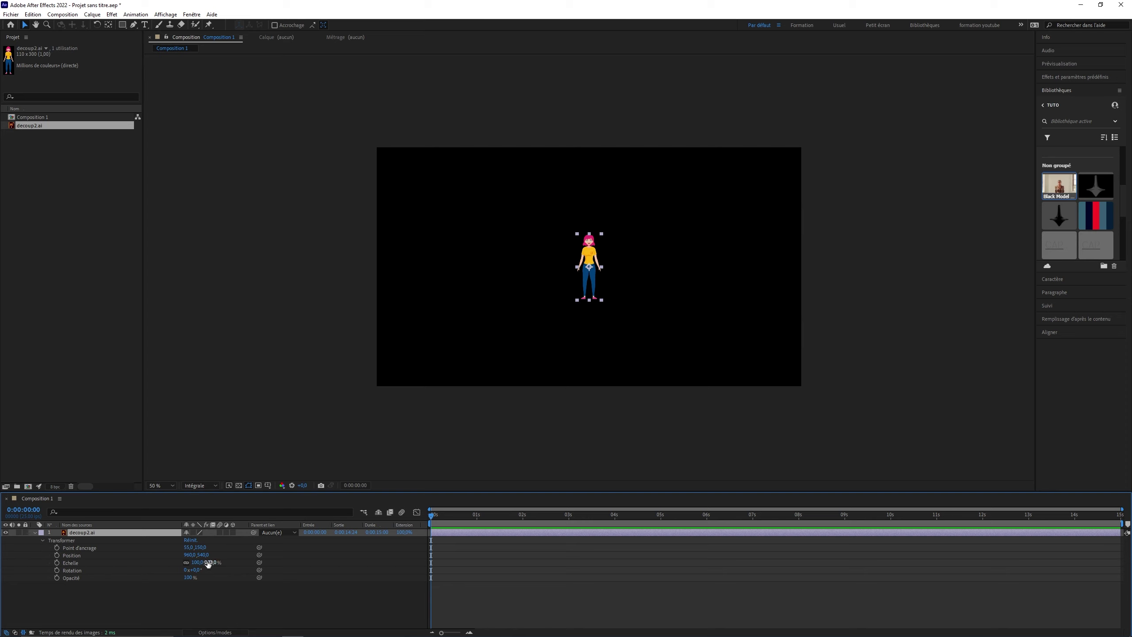
# Step: Scale the decoup2.ai layer to 1081% with continuous rasterization, then delete the layer
pyautogui.moveTo(209, 564); pyautogui.dragTo(579, 566)
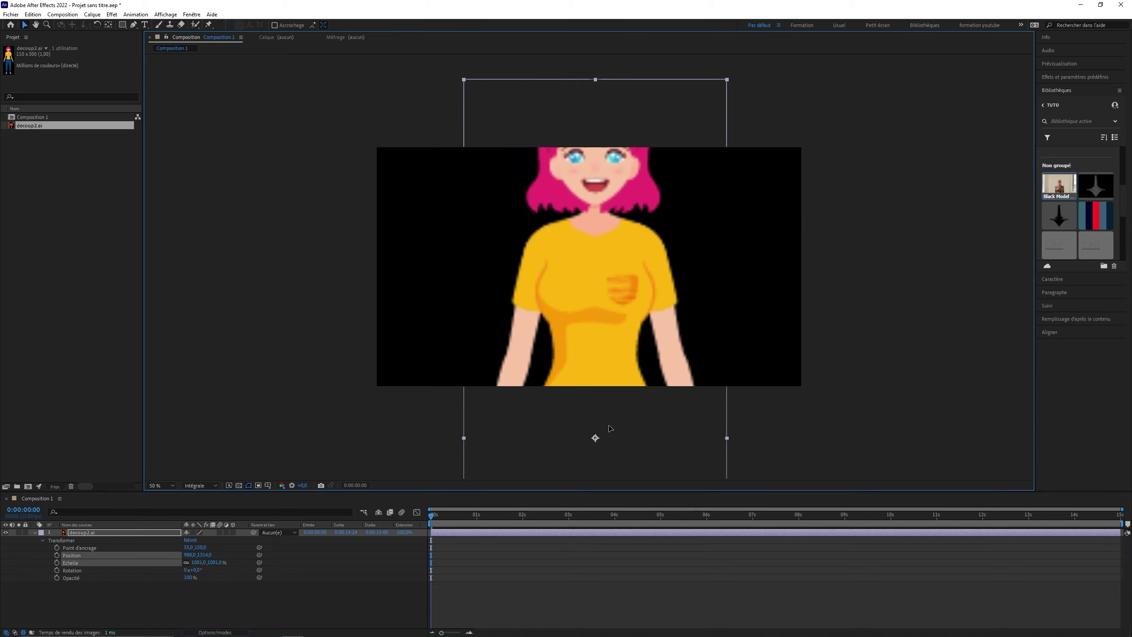
pyautogui.moveTo(606, 223); pyautogui.dragTo(615, 292)
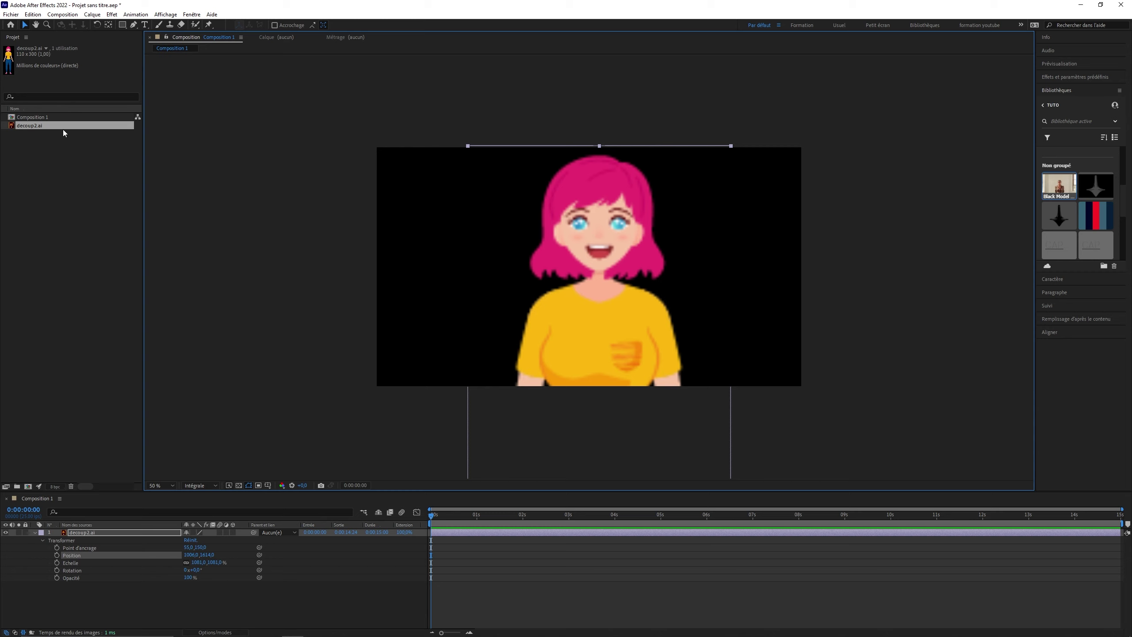
pyautogui.click(192, 533)
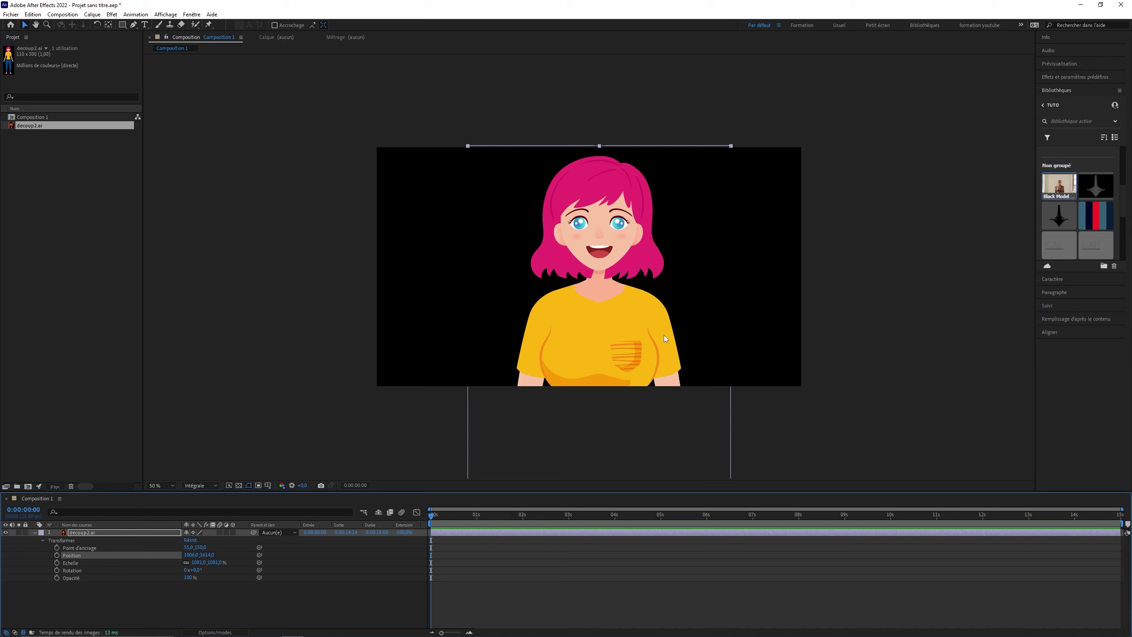
pyautogui.click(608, 356)
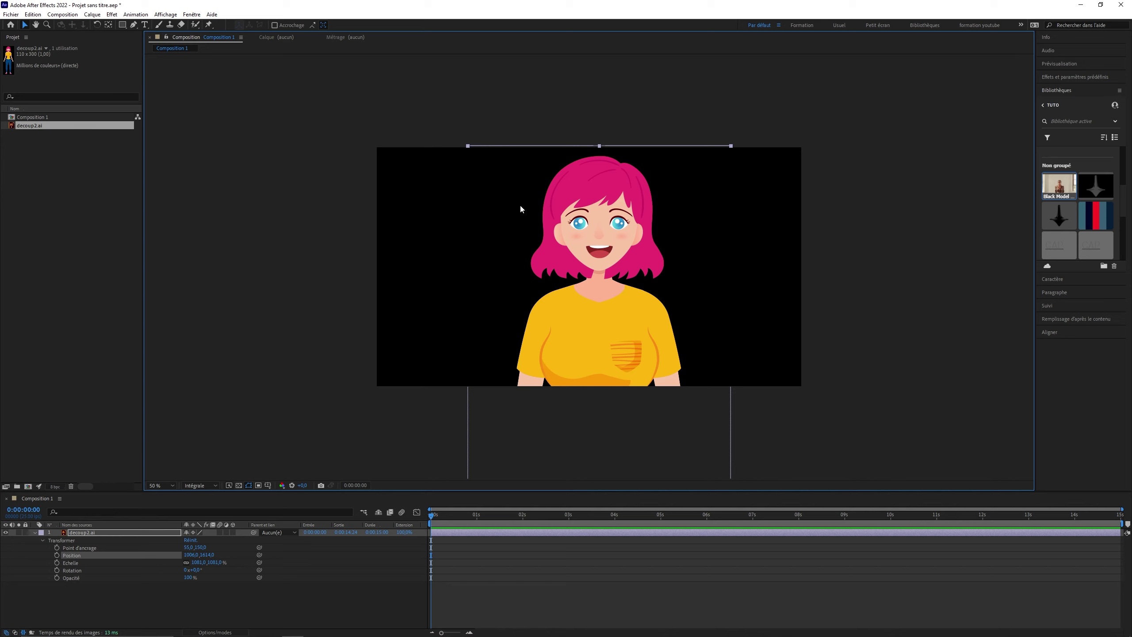
pyautogui.press('Delete')
# Step: Select decoup2.ai again in the import window
pyautogui.doubleClick(79, 233)
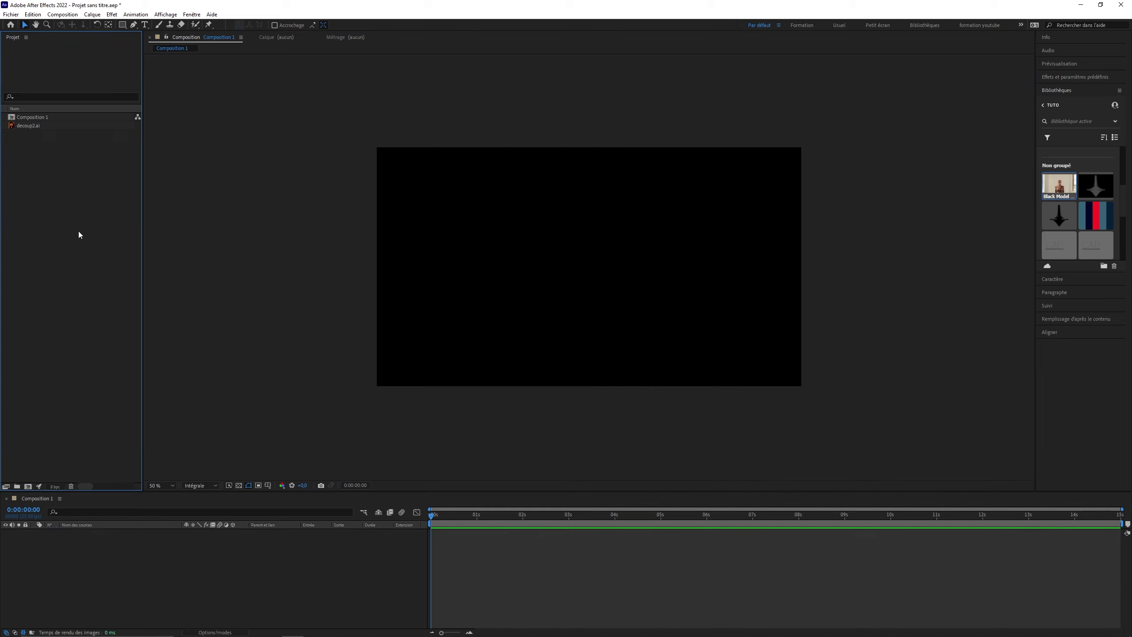
pyautogui.click(227, 105)
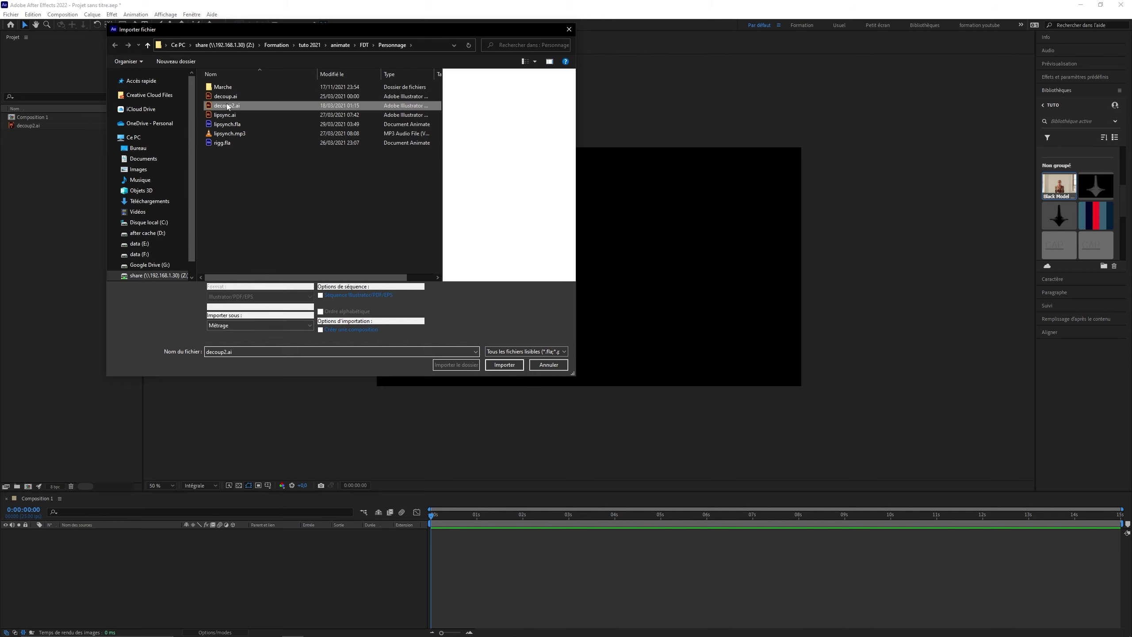
pyautogui.press('Return')
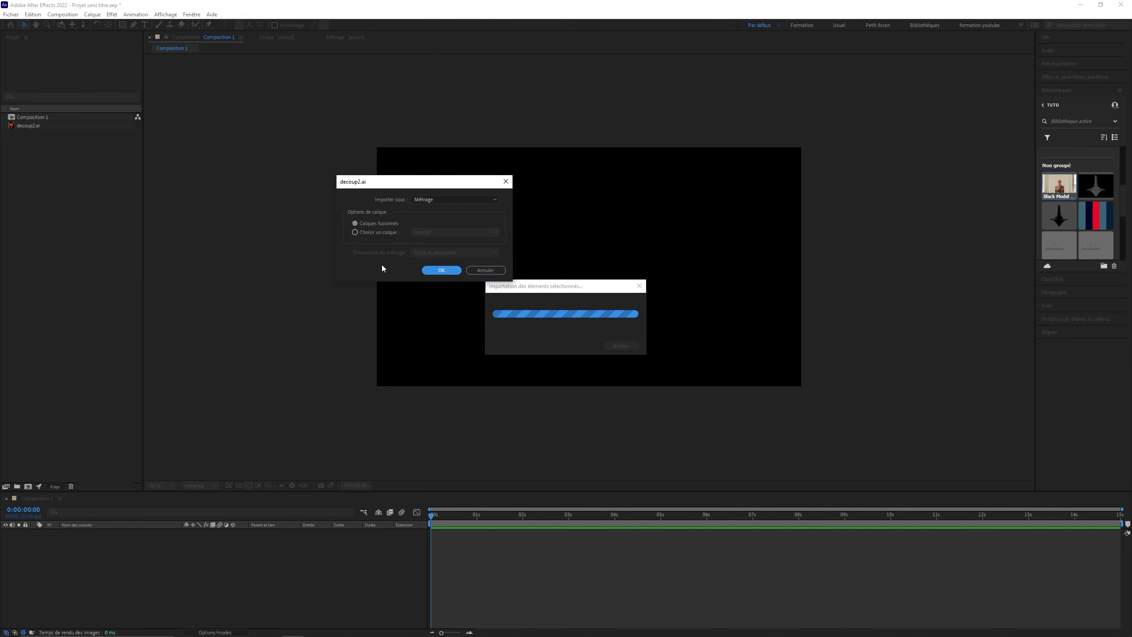
# Step: Import decoup2.ai as a Composition with Taille du calque footage dimensions
pyautogui.click(439, 196)
pyautogui.click(440, 219)
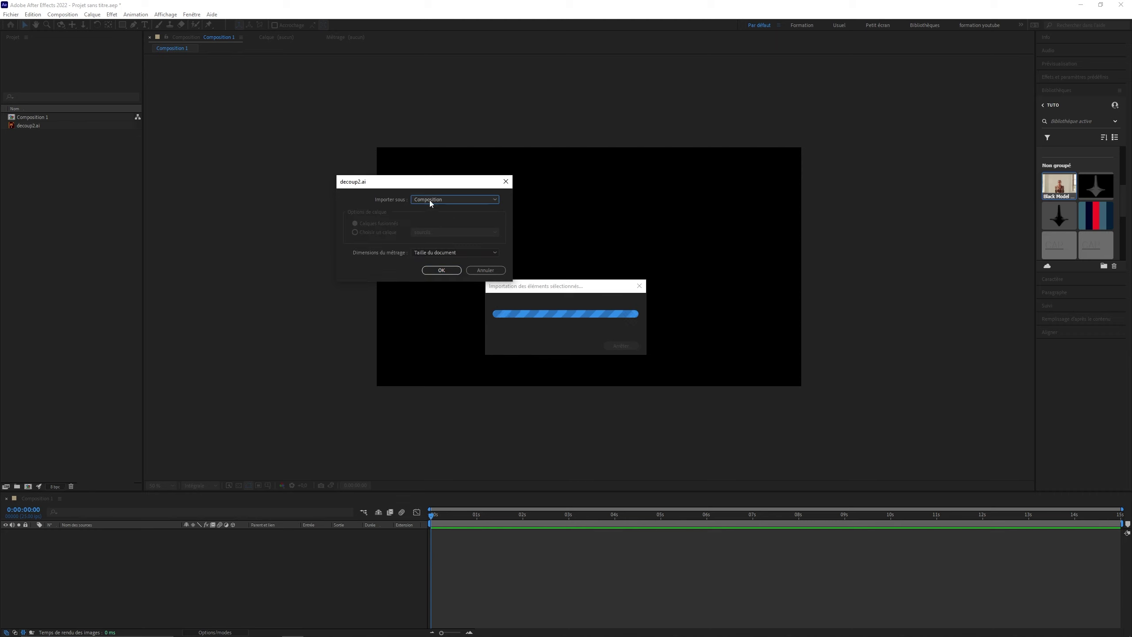
pyautogui.click(453, 252)
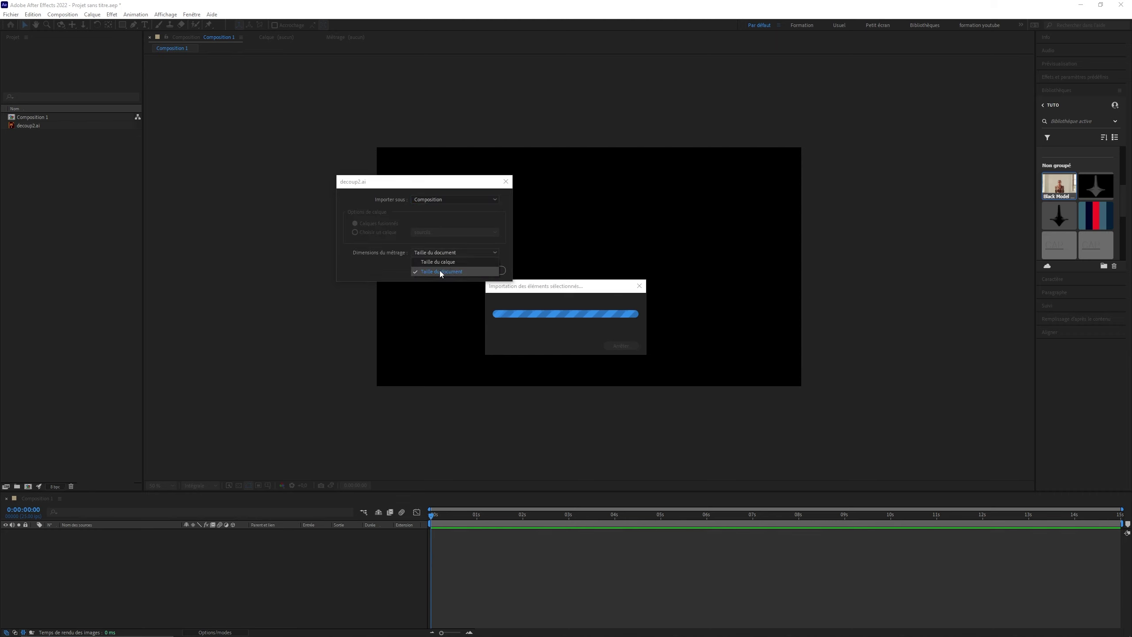
pyautogui.click(436, 263)
pyautogui.click(439, 270)
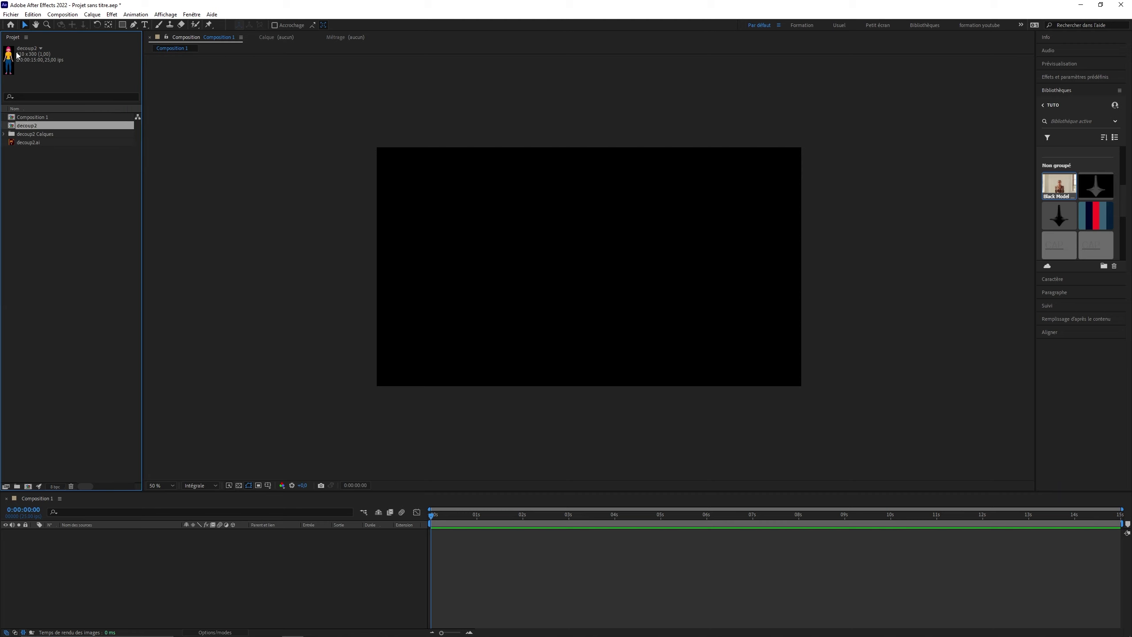
# Step: Open the decoup2 composition and inspect its body-part layers, selecting them all and zooming in and out
pyautogui.doubleClick(26, 126)
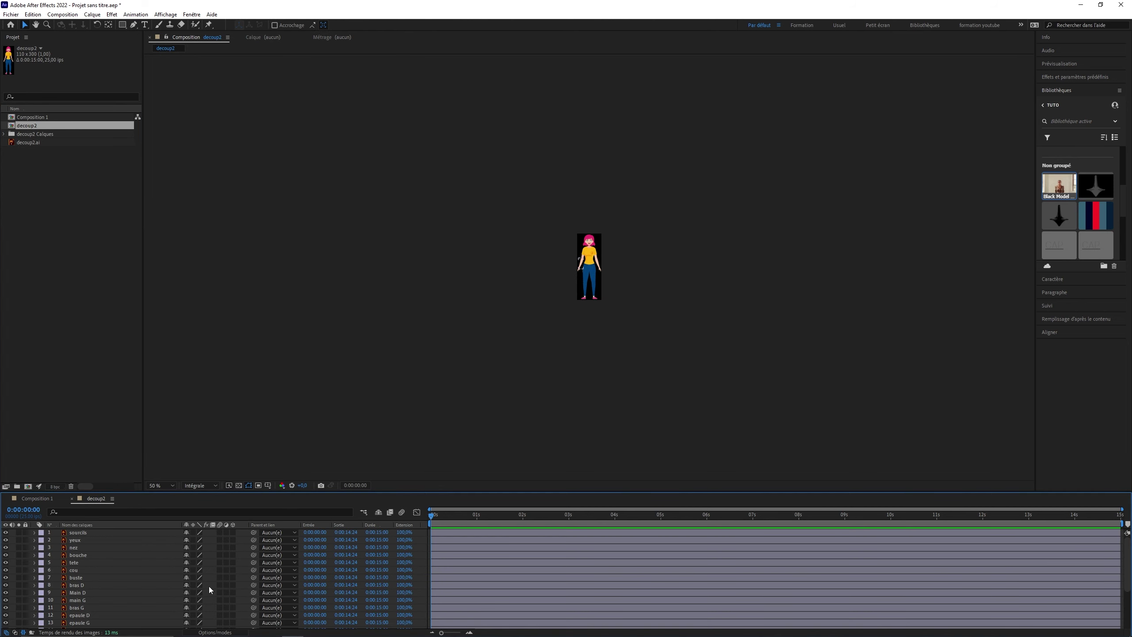
pyautogui.scroll(-2, 155, 580)
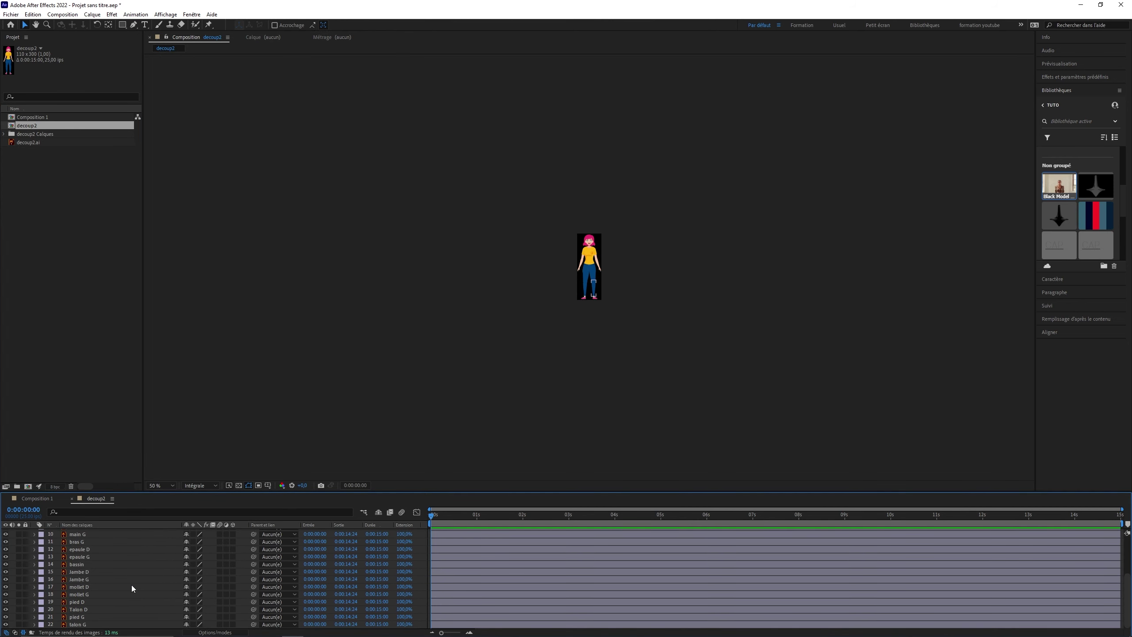
pyautogui.press('.')
pyautogui.press('.')
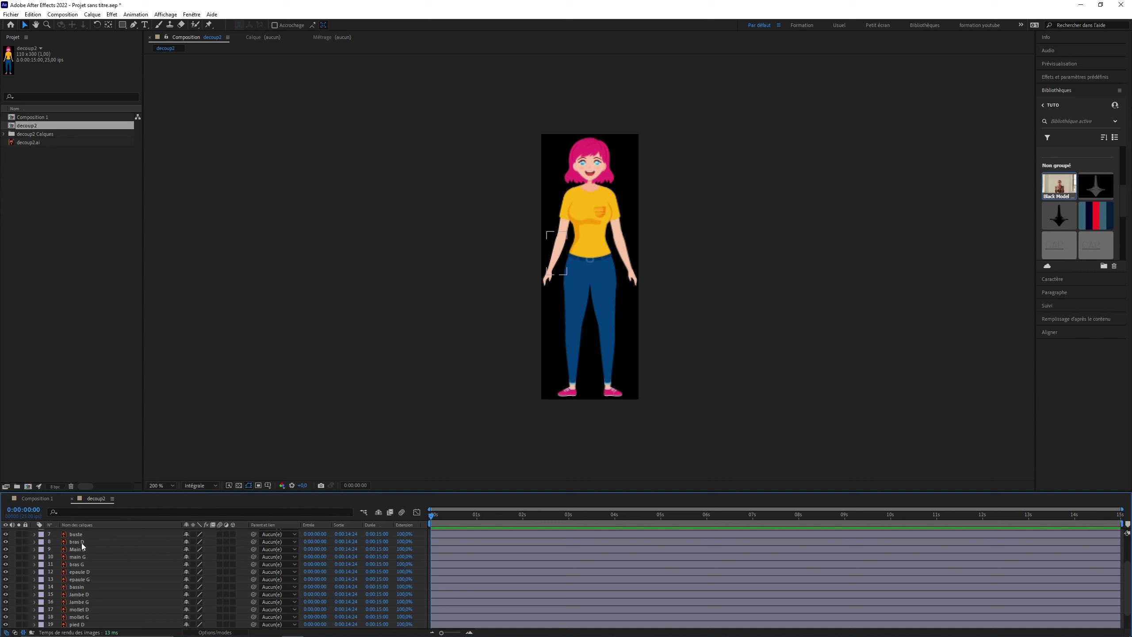
pyautogui.click(92, 543)
pyautogui.hotkey('ctrl', 'a')
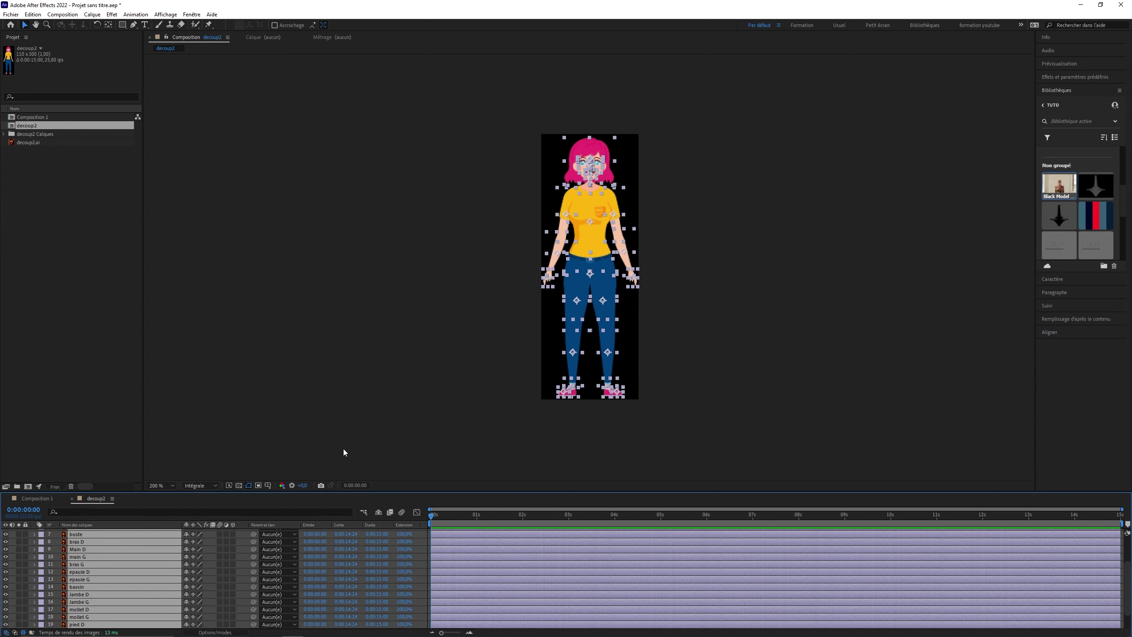
pyautogui.click(483, 308)
pyautogui.press('.')
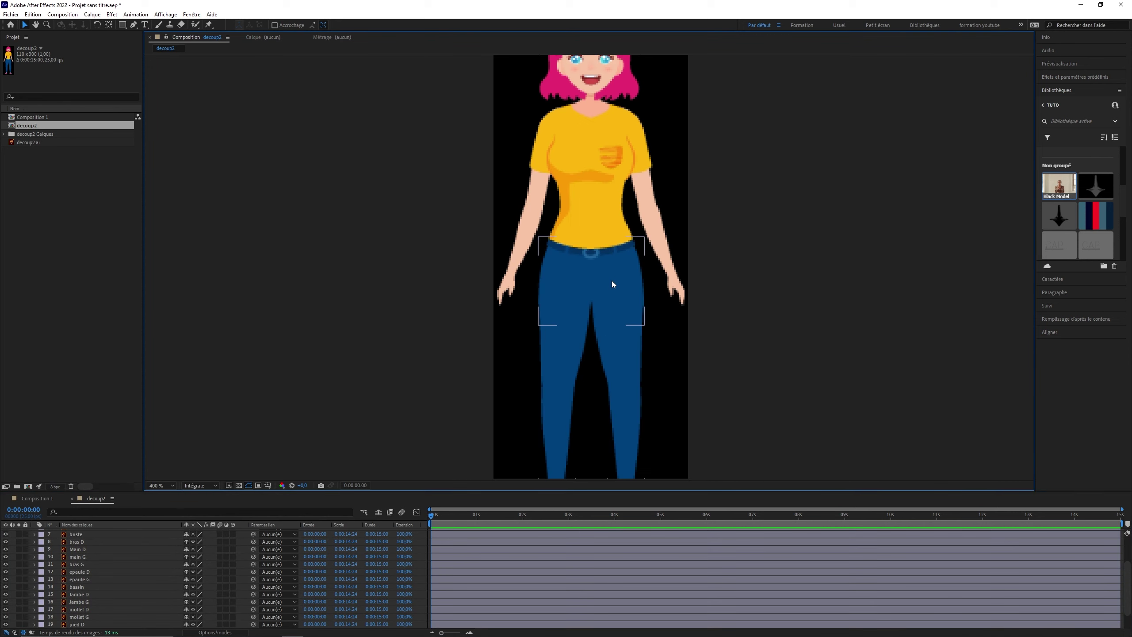
pyautogui.press(',')
pyautogui.press(',')
# Step: Add decoup2 to Composition 1 at 876% scale, continuously rasterized, moved down to frame her head
pyautogui.click(39, 498)
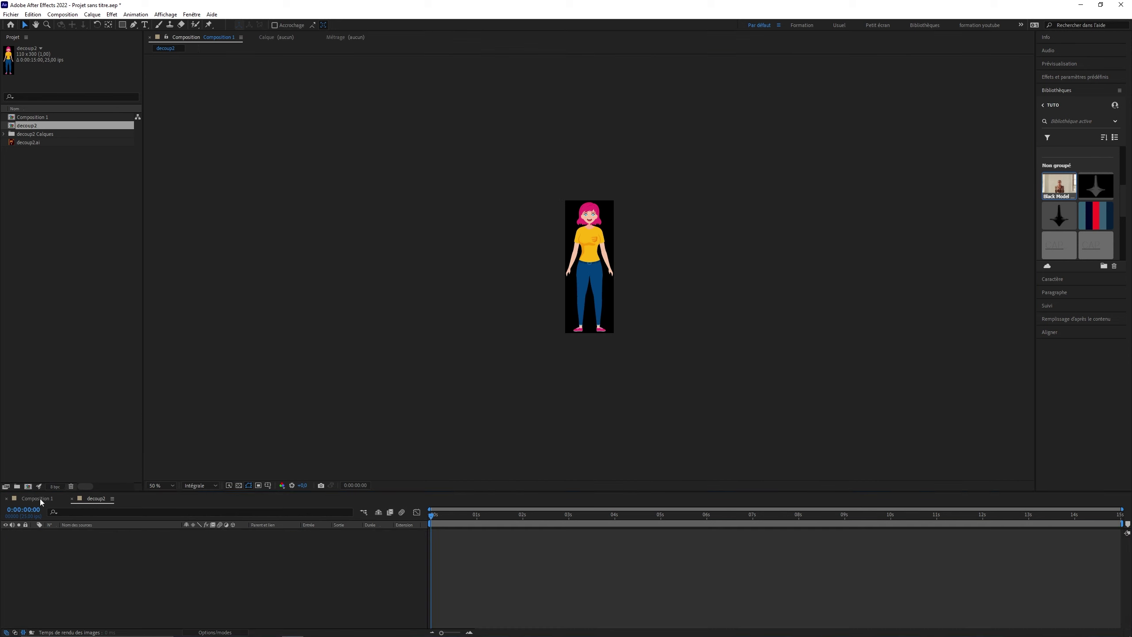
pyautogui.moveTo(28, 124); pyautogui.dragTo(107, 556)
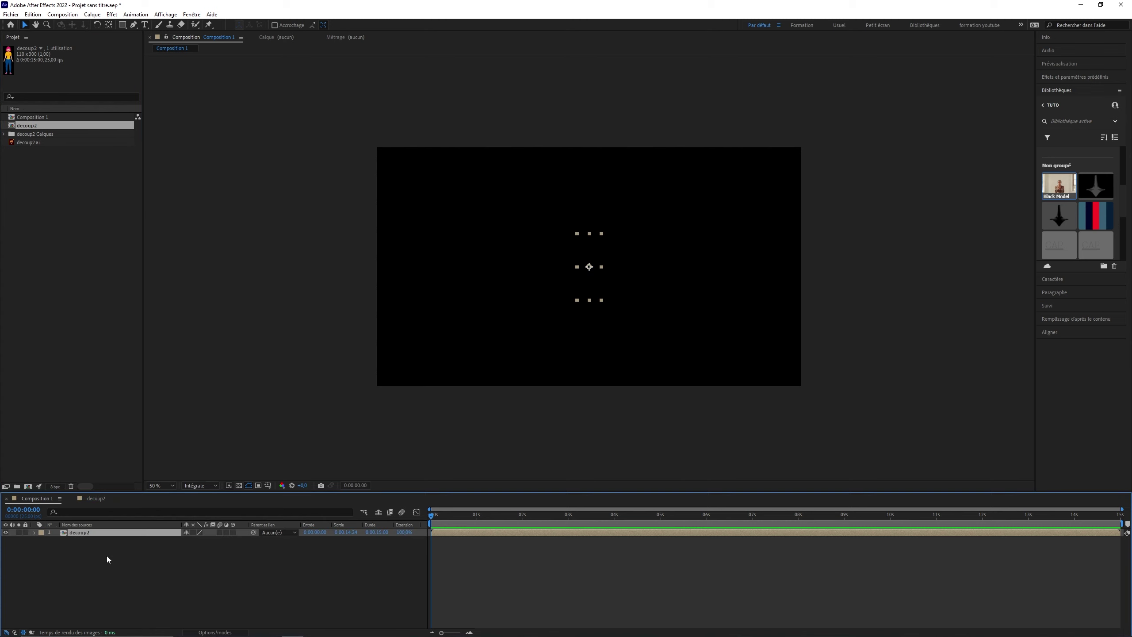
pyautogui.press('s')
pyautogui.moveTo(196, 540); pyautogui.dragTo(268, 539)
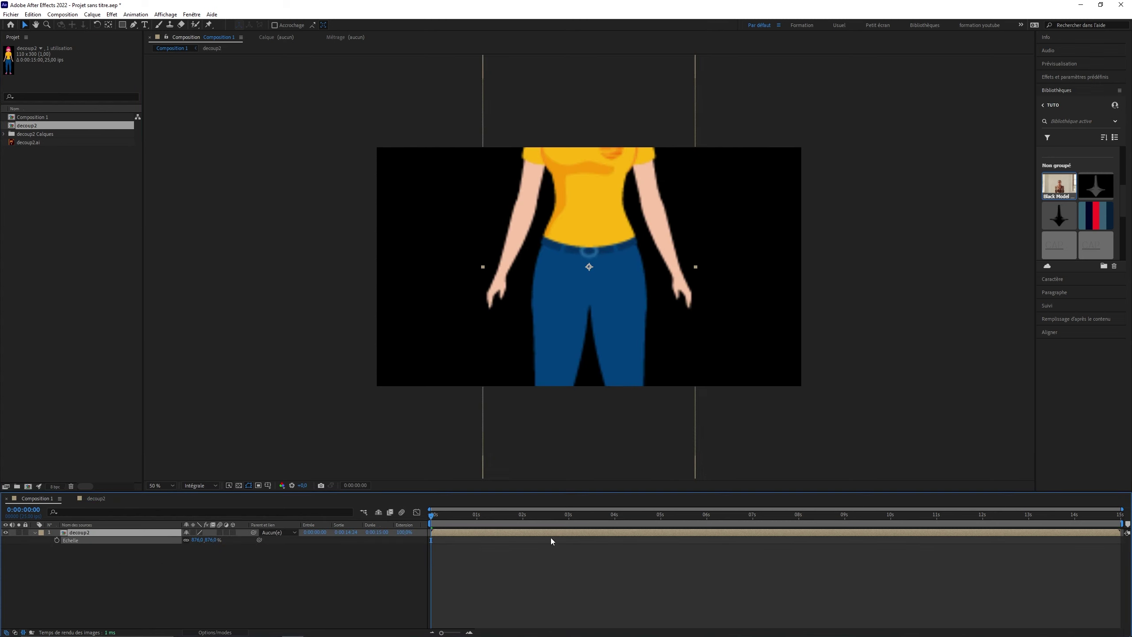
pyautogui.click(193, 532)
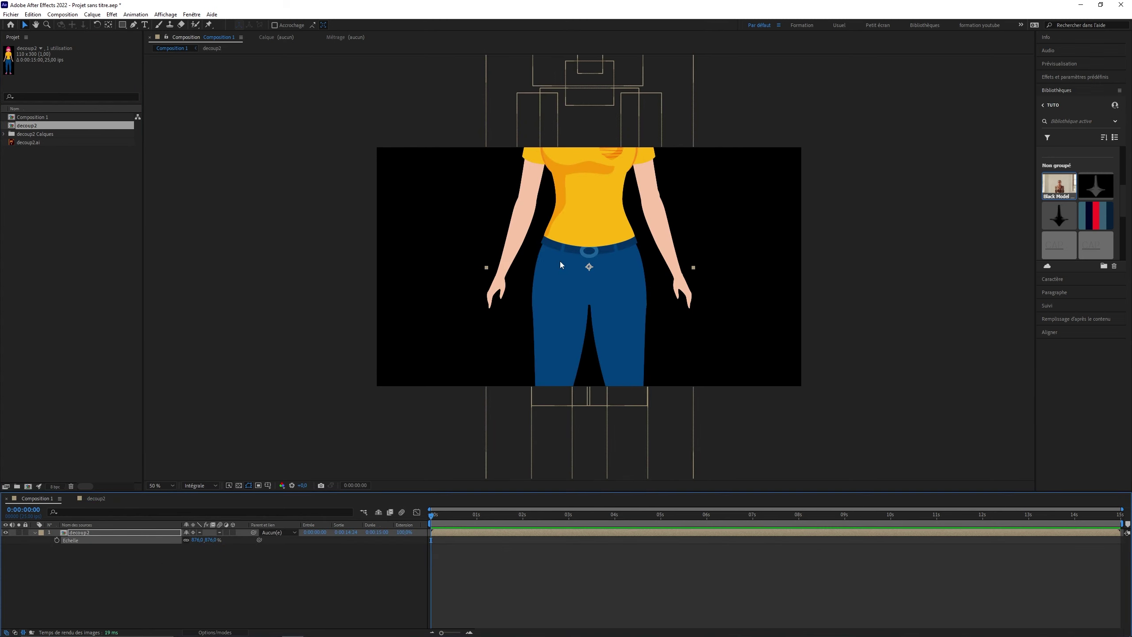
pyautogui.moveTo(561, 264); pyautogui.dragTo(561, 434)
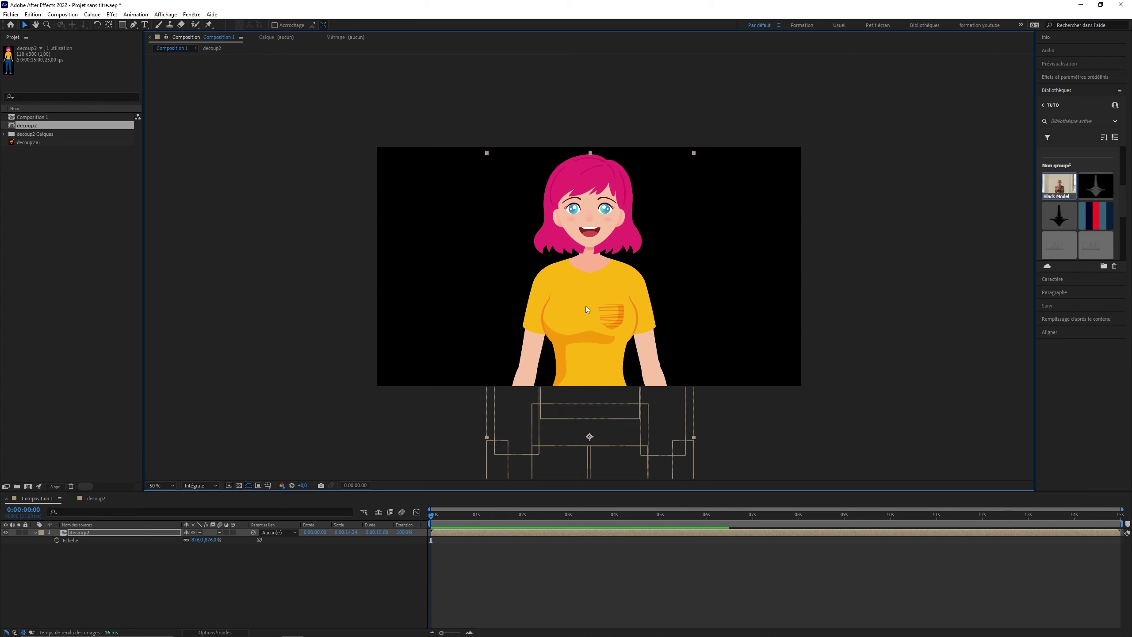
pyautogui.click(319, 412)
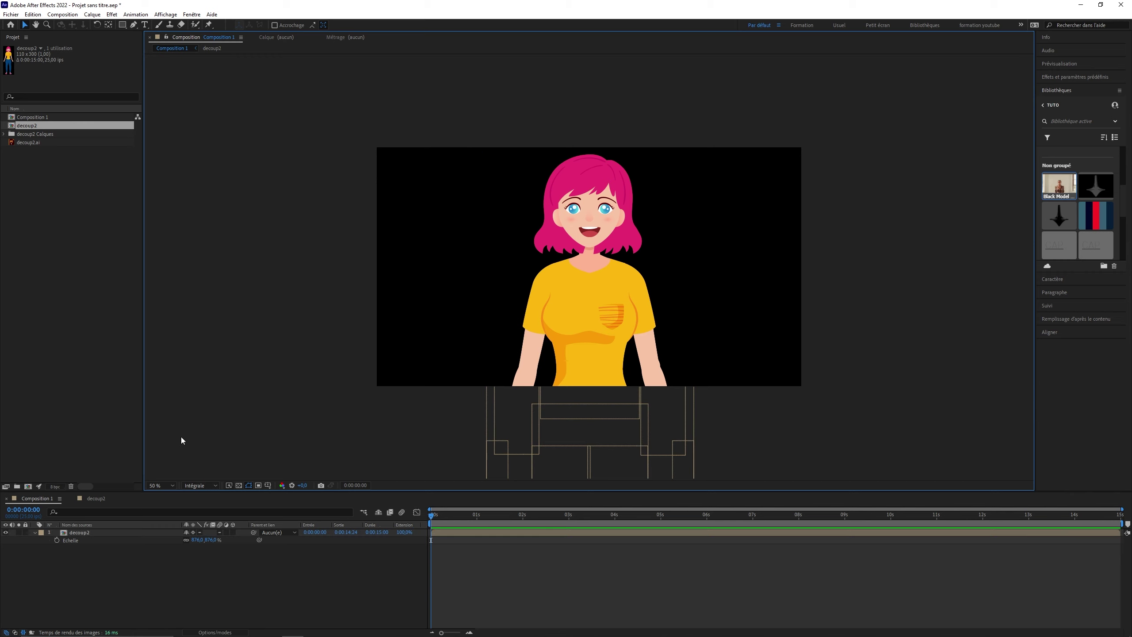
# Step: Import pexels-c-technical-5822792.mp4 and delete the decoup2 layer from Composition 1
pyautogui.hotkey('ctrl', 'i')
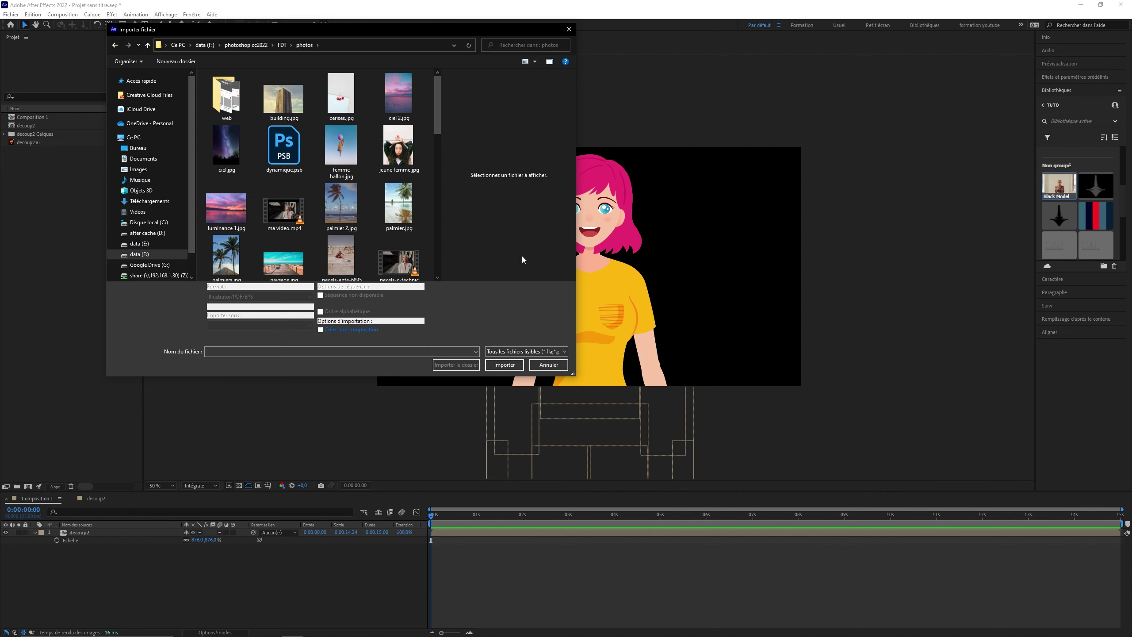
pyautogui.scroll(-1, 436, 120)
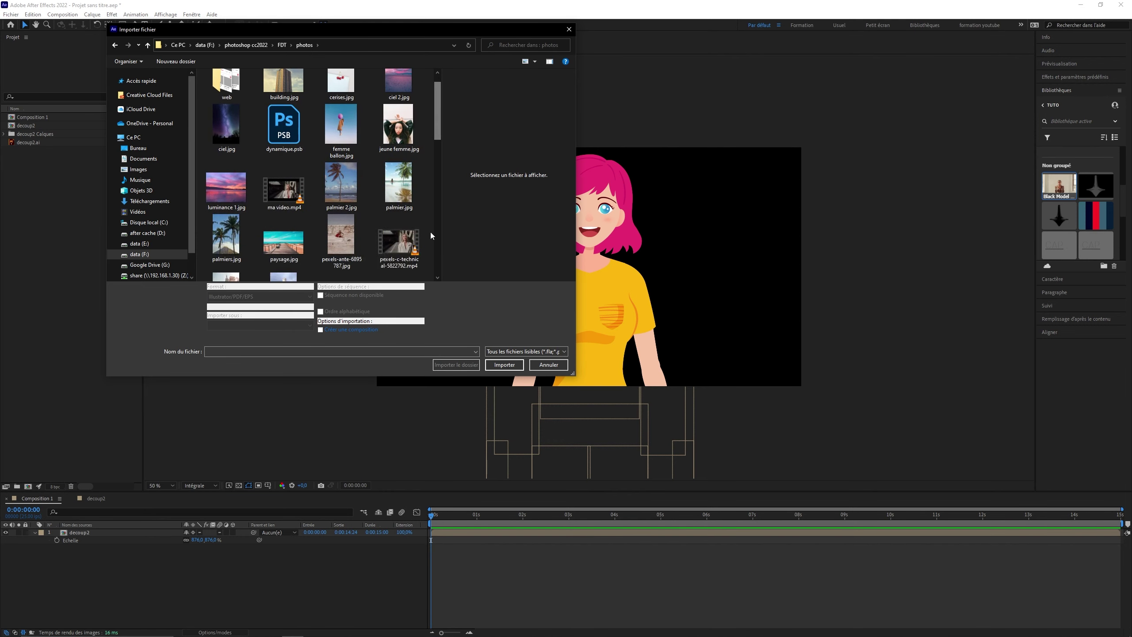
pyautogui.click(403, 248)
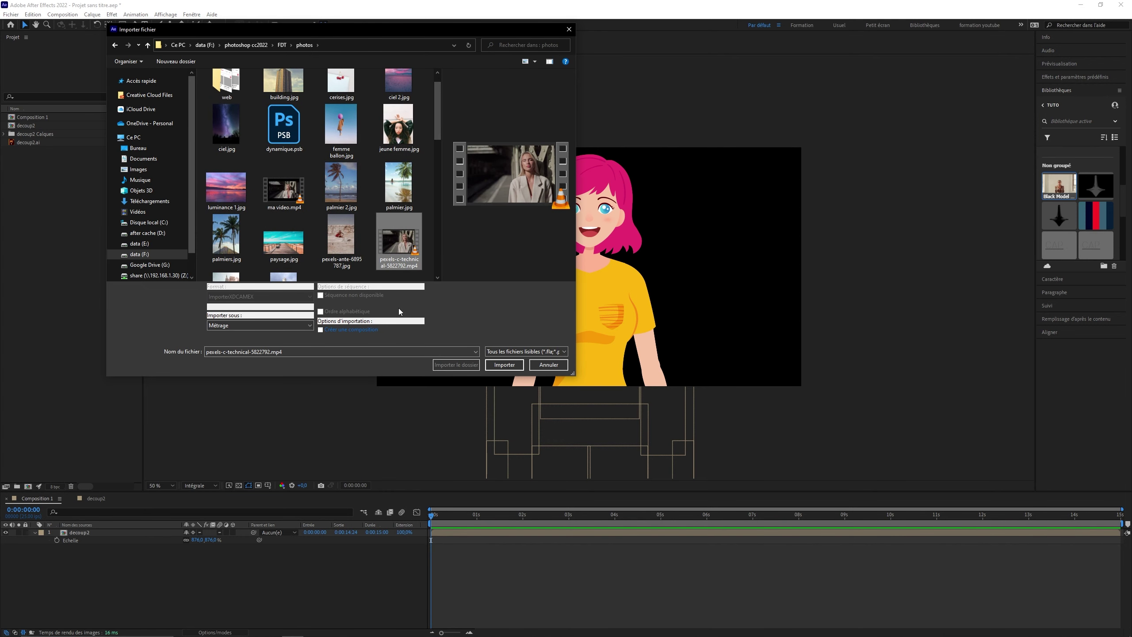
pyautogui.click(503, 365)
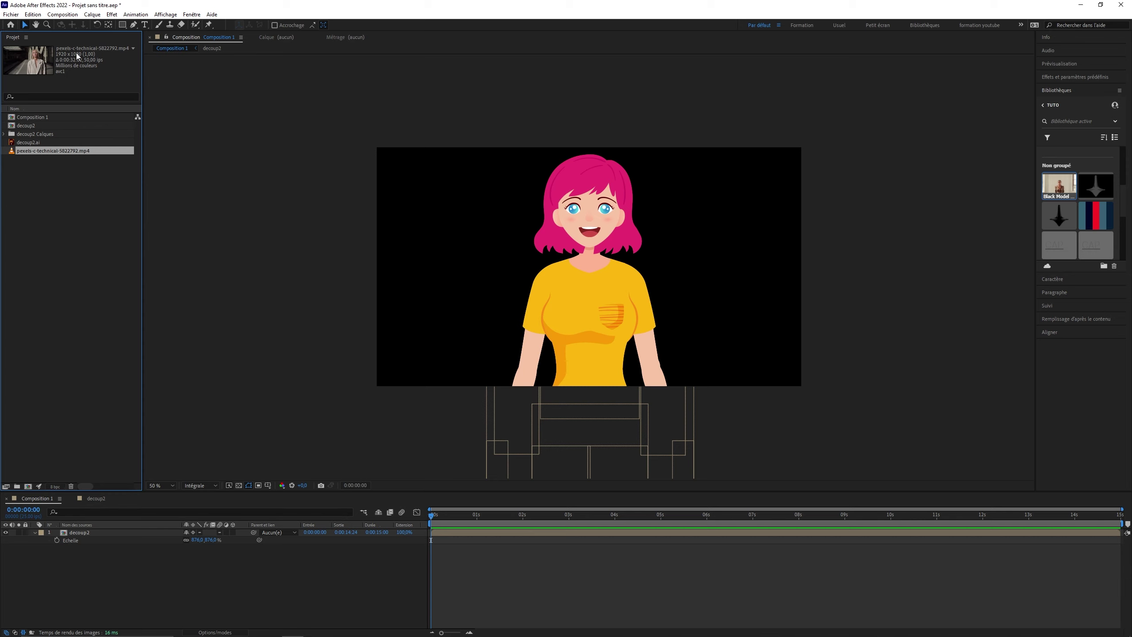
pyautogui.click(96, 530)
pyautogui.press('Delete')
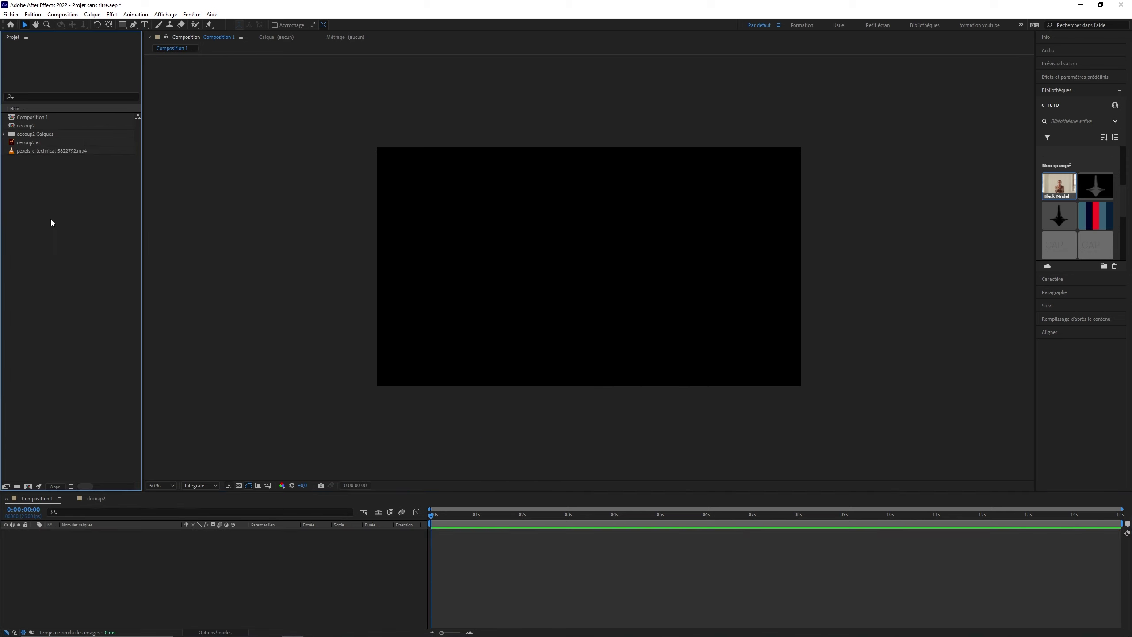
# Step: Add the pexels video to Composition 1 as its only layer and deselect it
pyautogui.moveTo(51, 150); pyautogui.dragTo(171, 555)
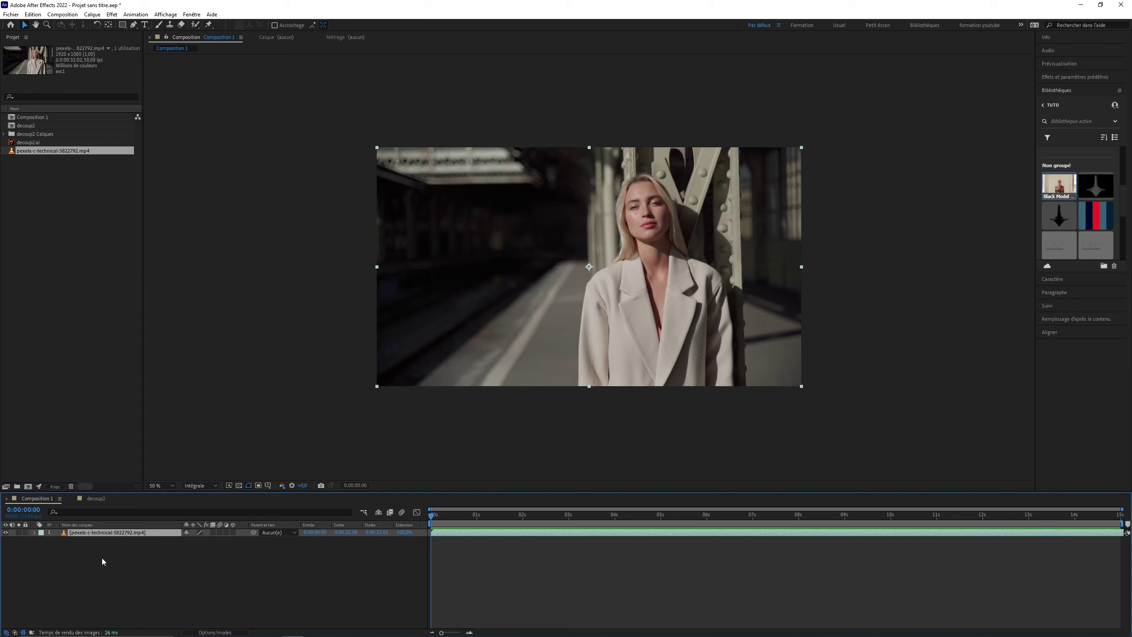
pyautogui.click(113, 561)
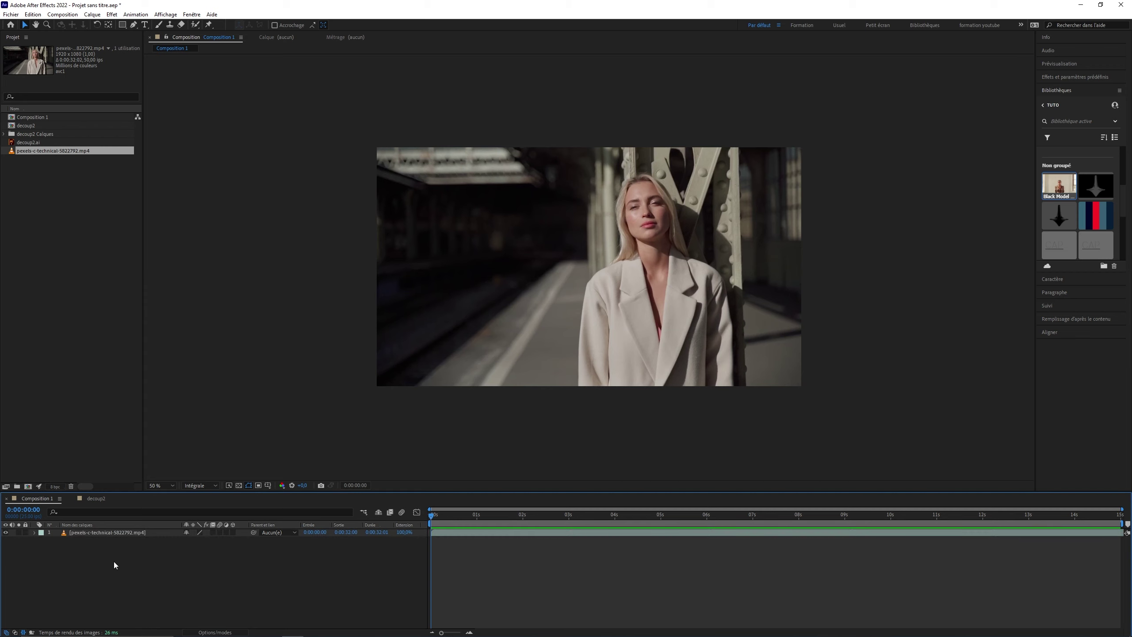
pyautogui.click(116, 363)
# Step: Create a new Composition 2 using the UHD 4K 25 preset
pyautogui.hotkey('ctrl', 'n')
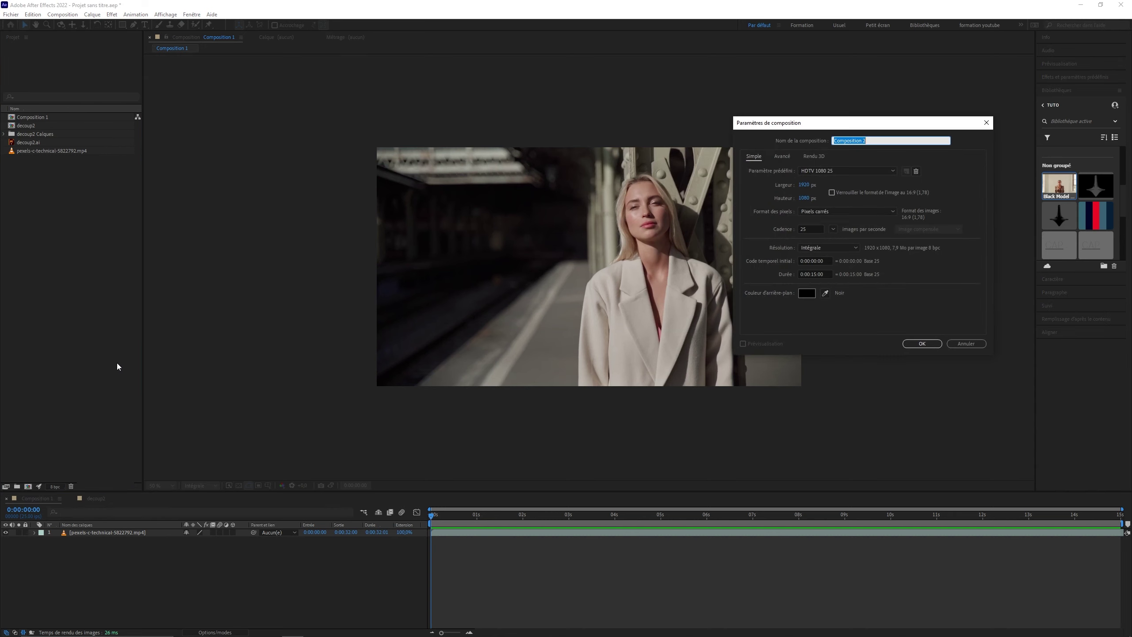
pyautogui.click(829, 172)
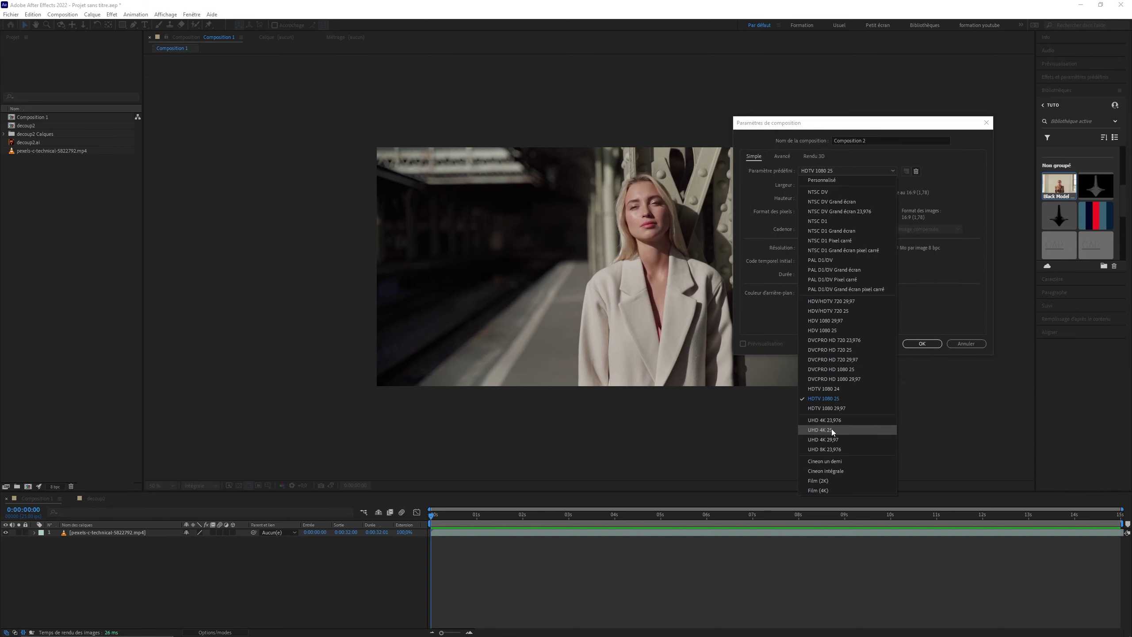
pyautogui.click(831, 428)
pyautogui.press('Return')
# Step: Add the pexels video to Composition 2, scaled to 1127% and positioned on the lips and nose
pyautogui.moveTo(34, 159); pyautogui.dragTo(170, 565)
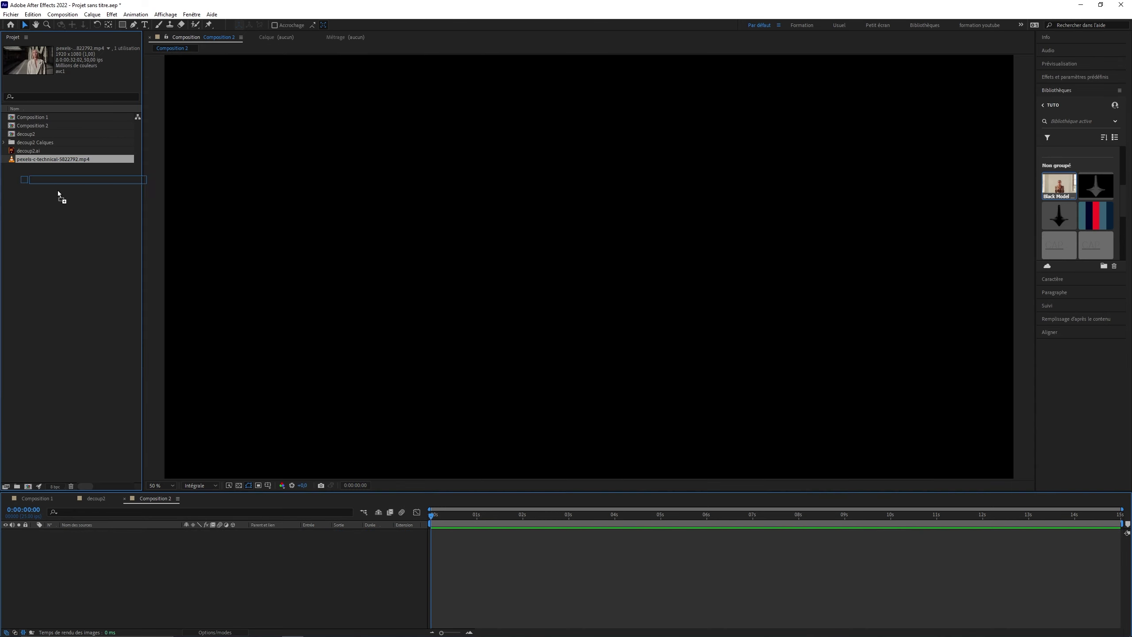
pyautogui.press(',')
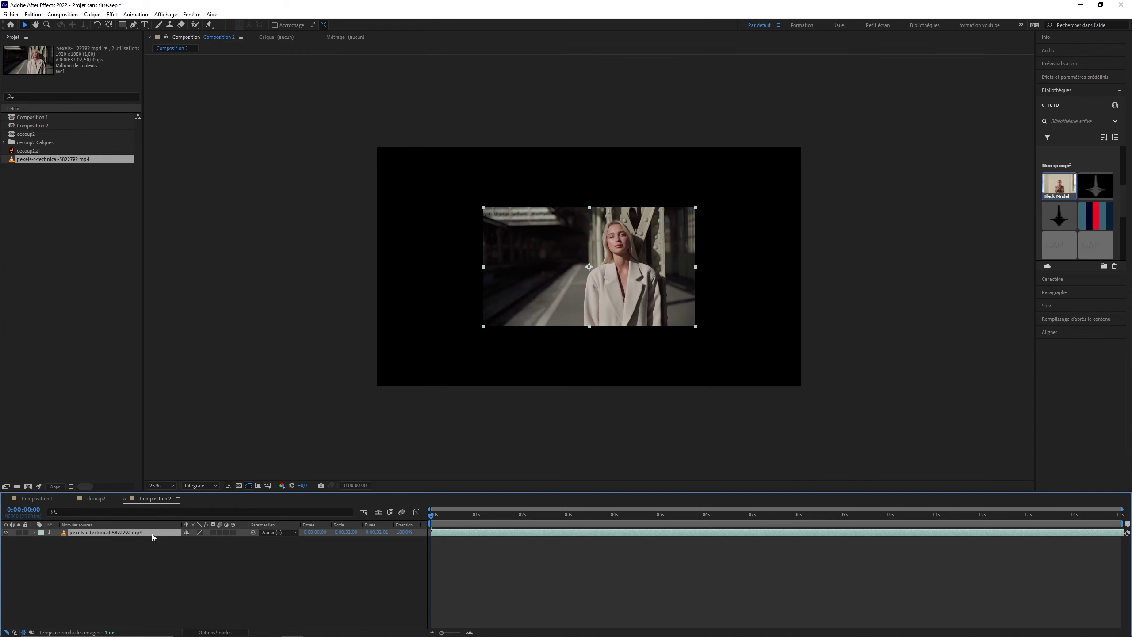
pyautogui.press('s')
pyautogui.moveTo(210, 540); pyautogui.dragTo(259, 540)
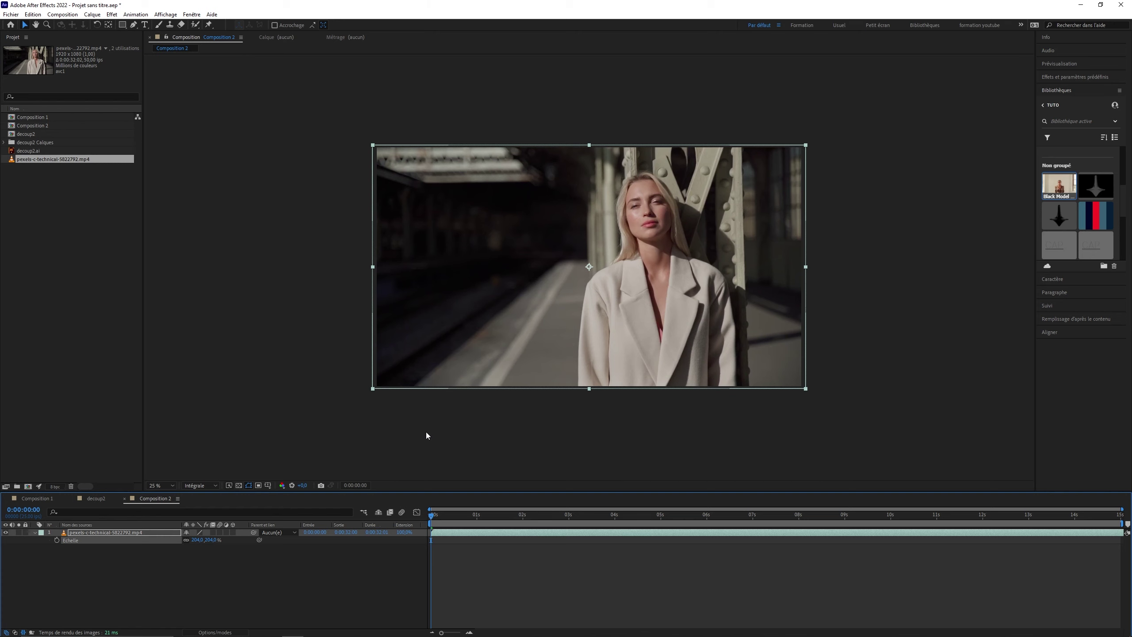
pyautogui.press('.')
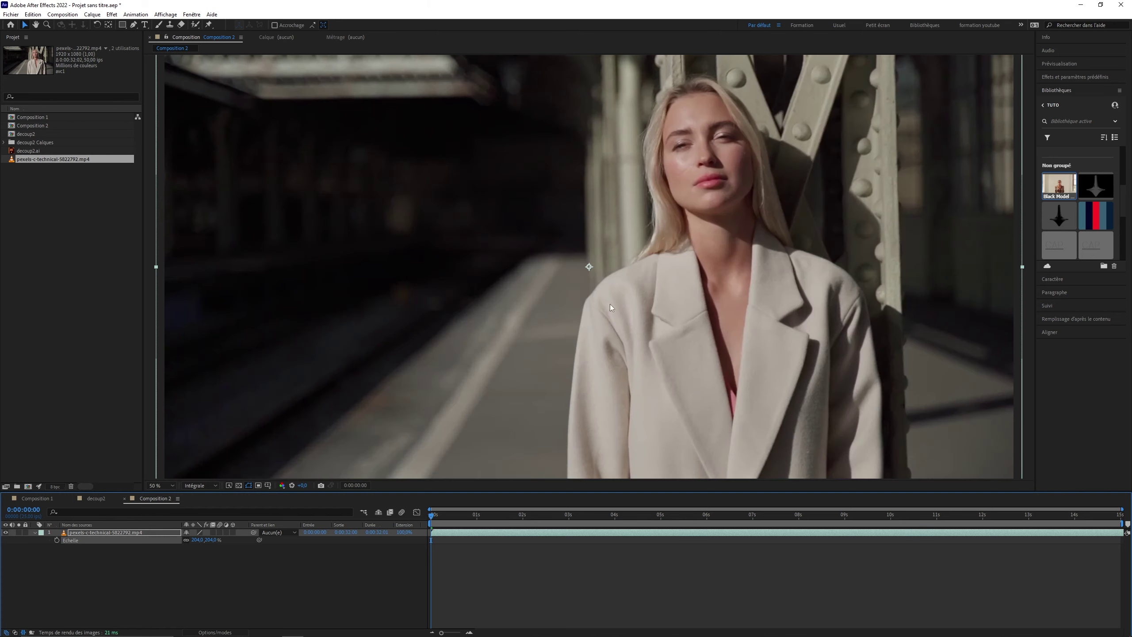
pyautogui.press(',')
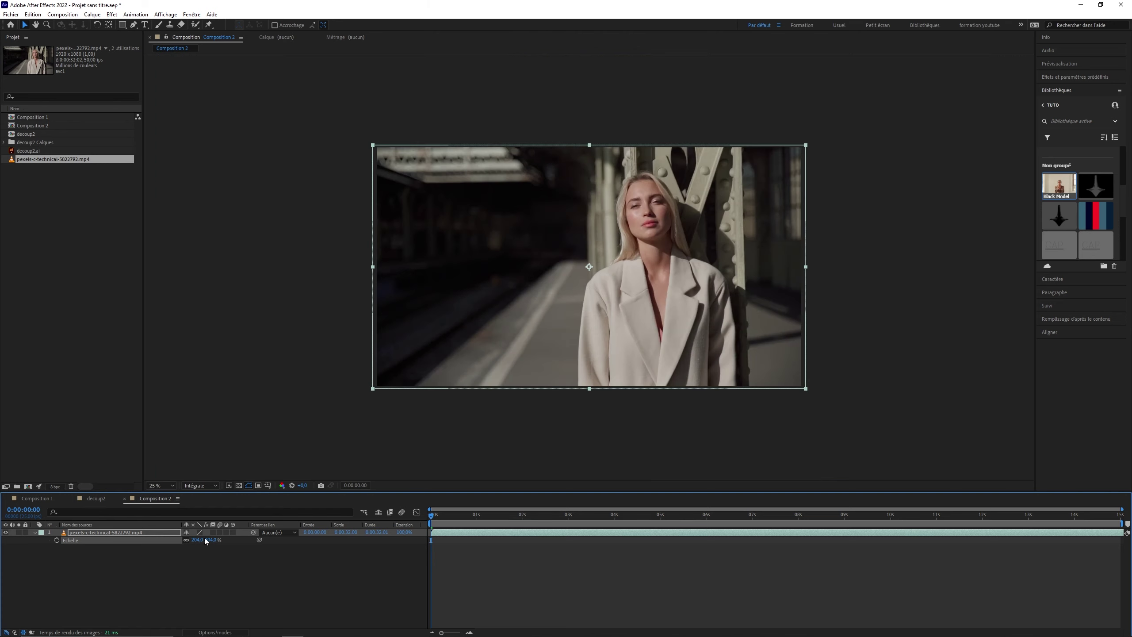
pyautogui.moveTo(196, 539); pyautogui.dragTo(682, 542)
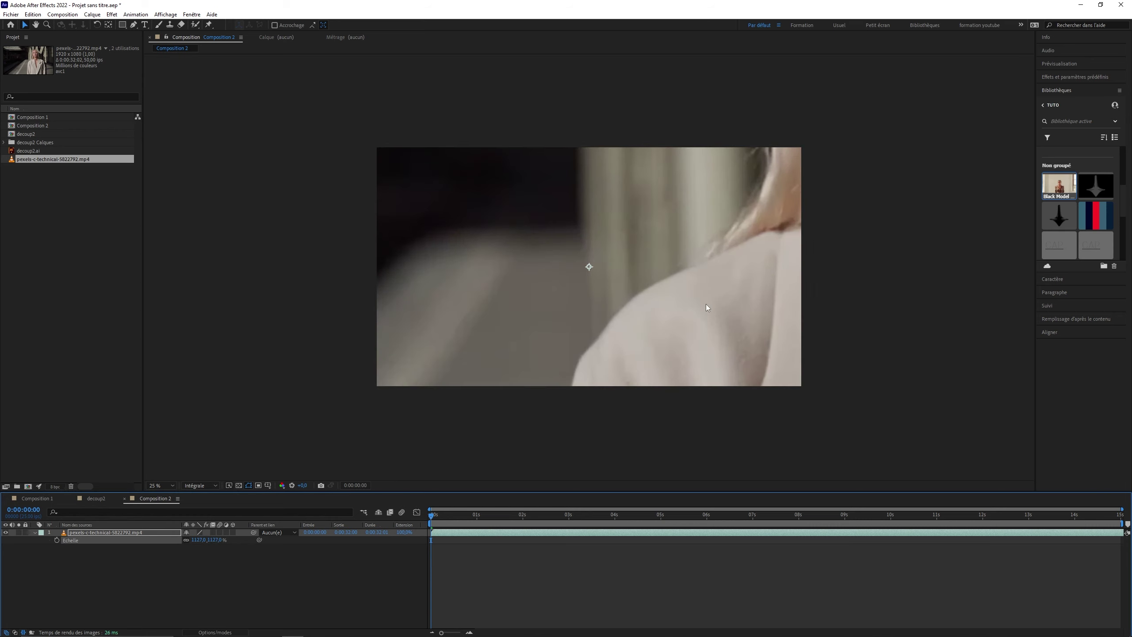
pyautogui.moveTo(705, 305); pyautogui.dragTo(460, 368)
pyautogui.moveTo(579, 241); pyautogui.dragTo(501, 215)
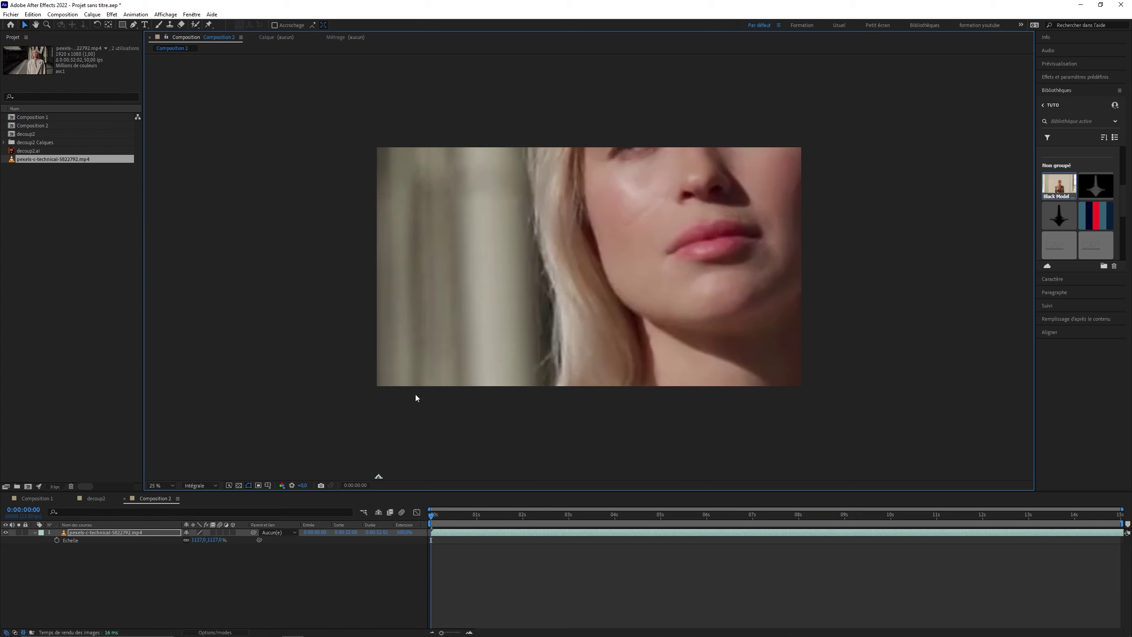
pyautogui.click(117, 532)
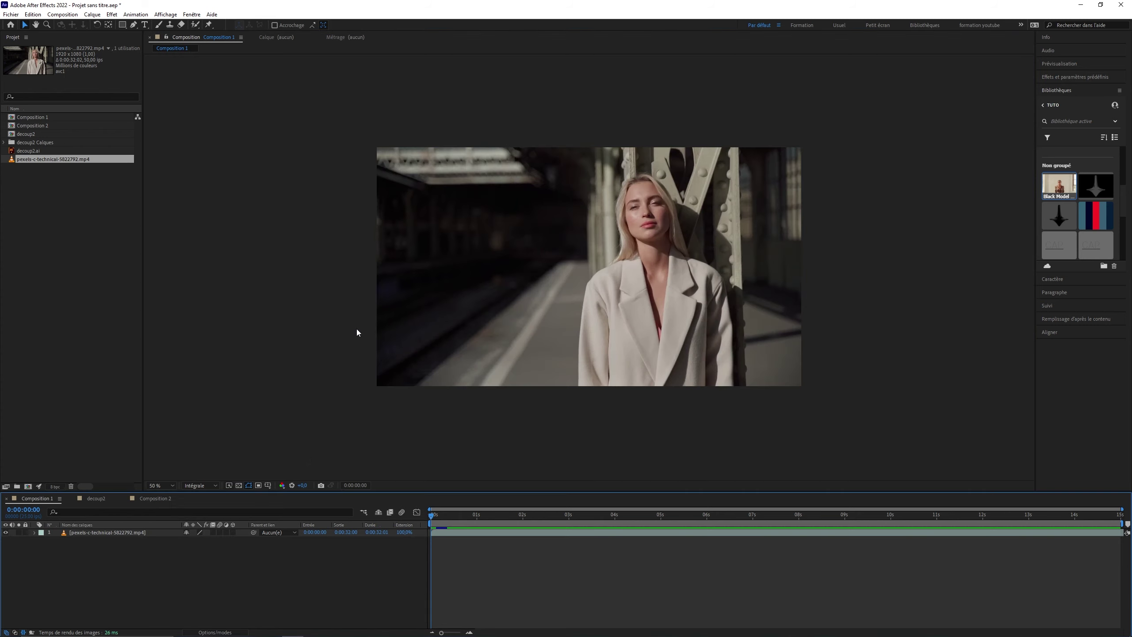